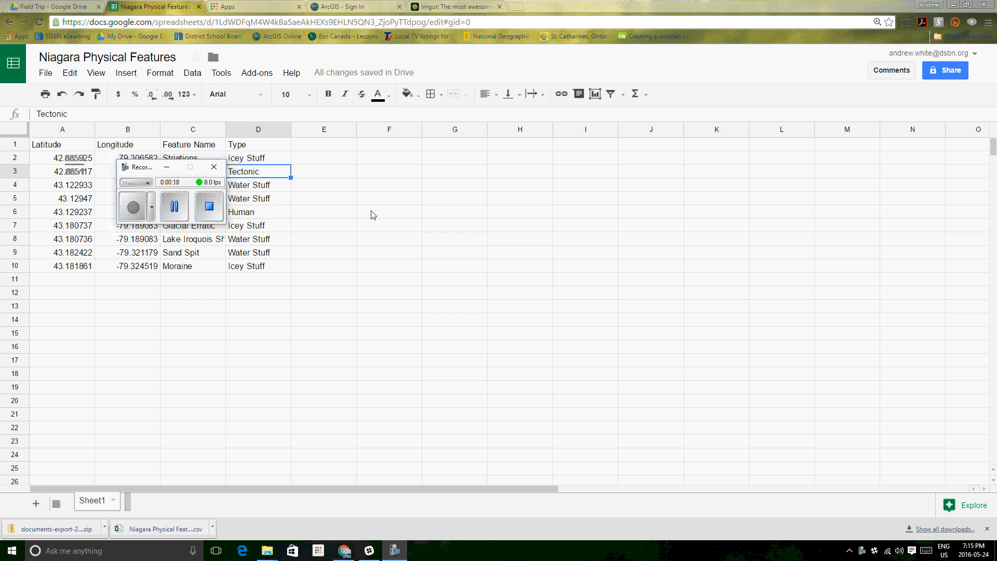
Download the current sheet of Niagara Physical Features as comma-separated values (.csv)
click(169, 169)
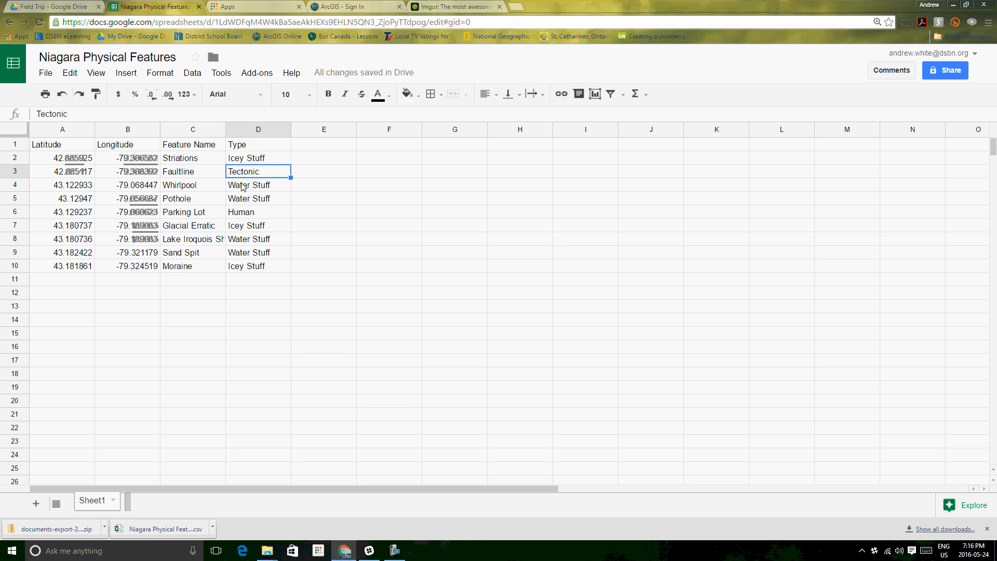
click(47, 76)
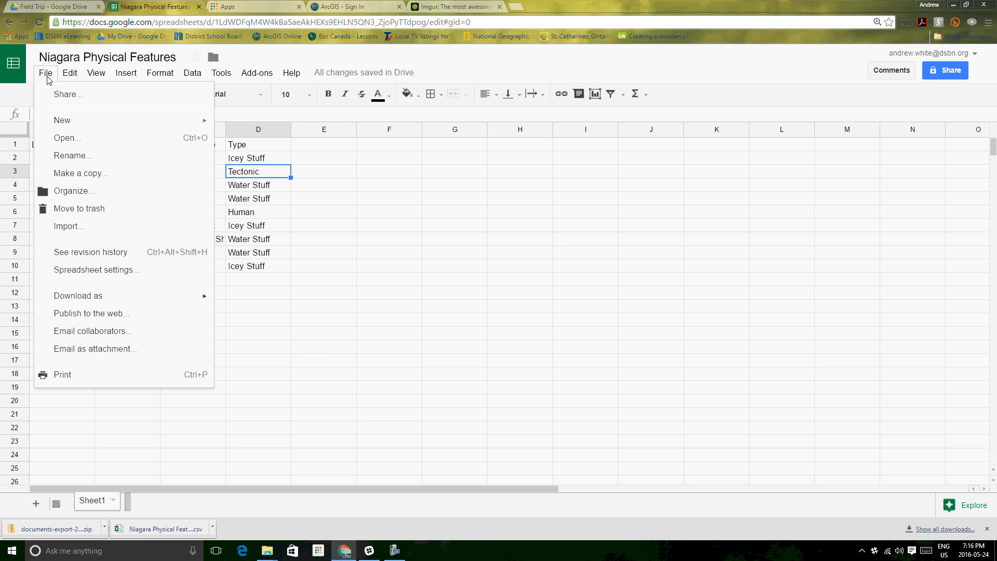
mouse_move(87, 300)
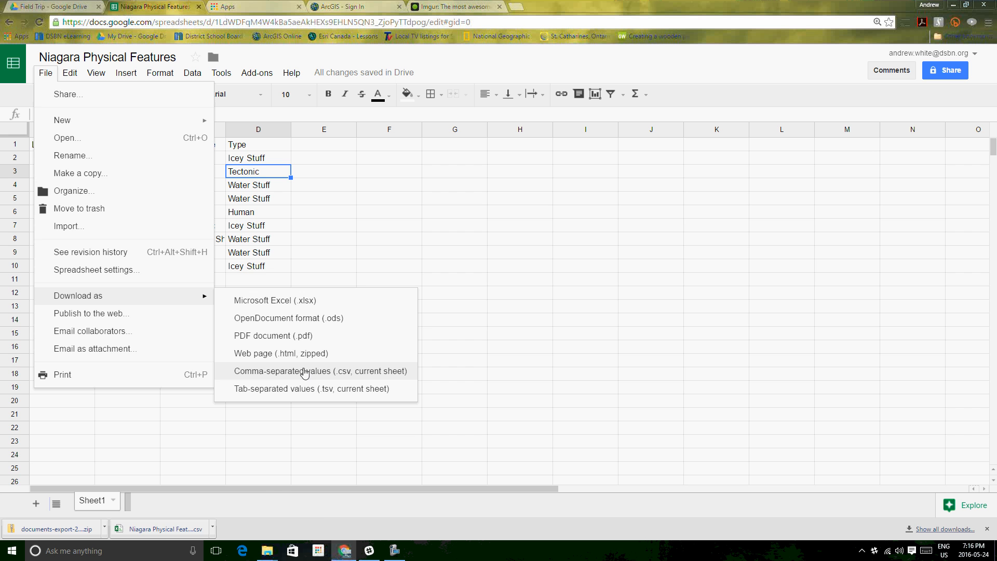
click(305, 372)
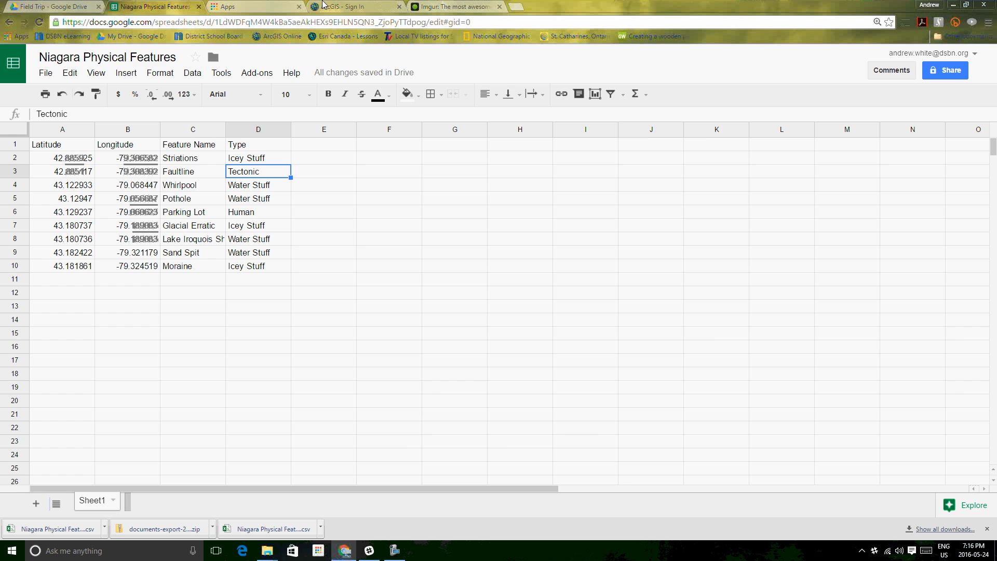
Switch to ArcGIS Online, sign in with the saved account credentials, and open the map viewer
click(349, 6)
click(622, 294)
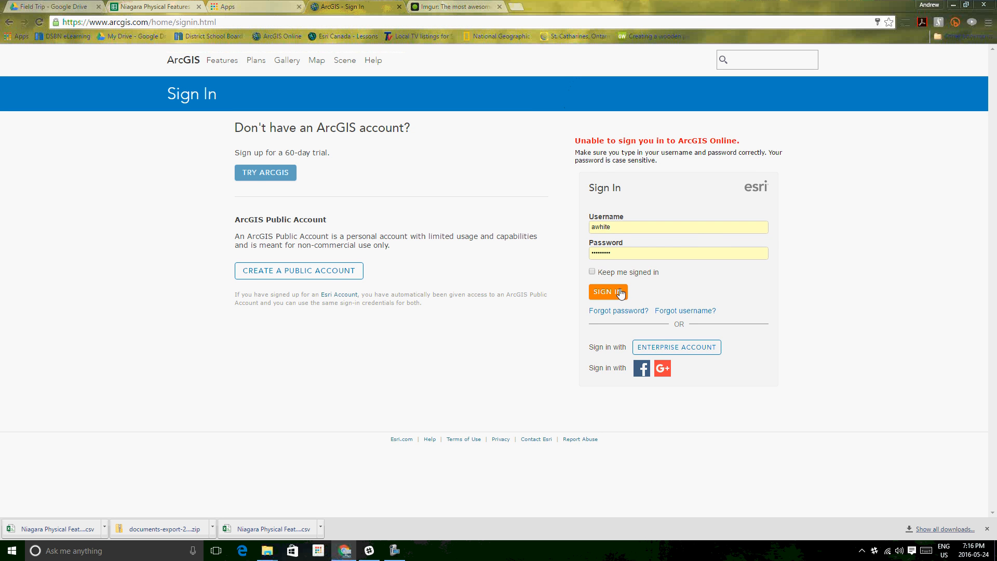
click(617, 292)
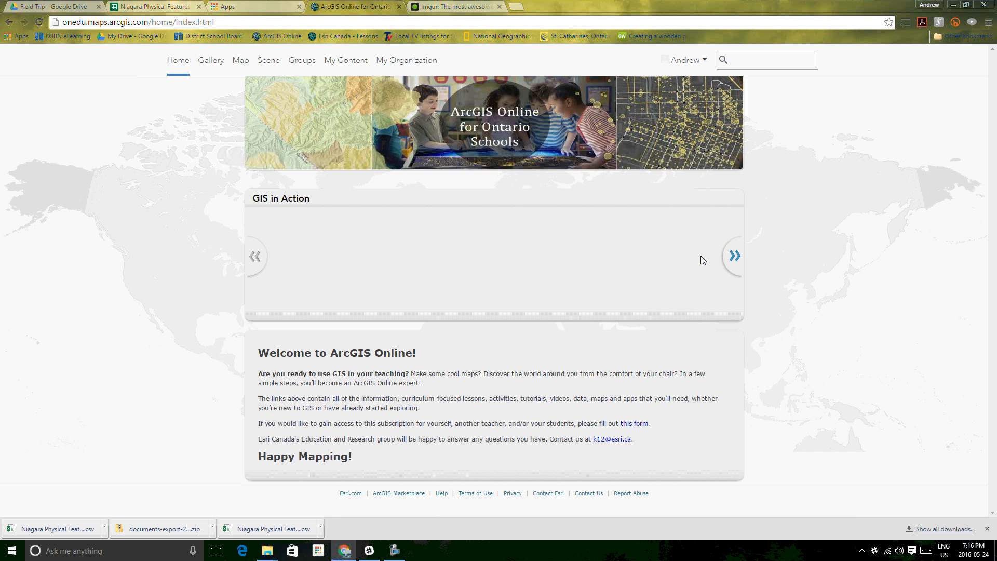
click(240, 61)
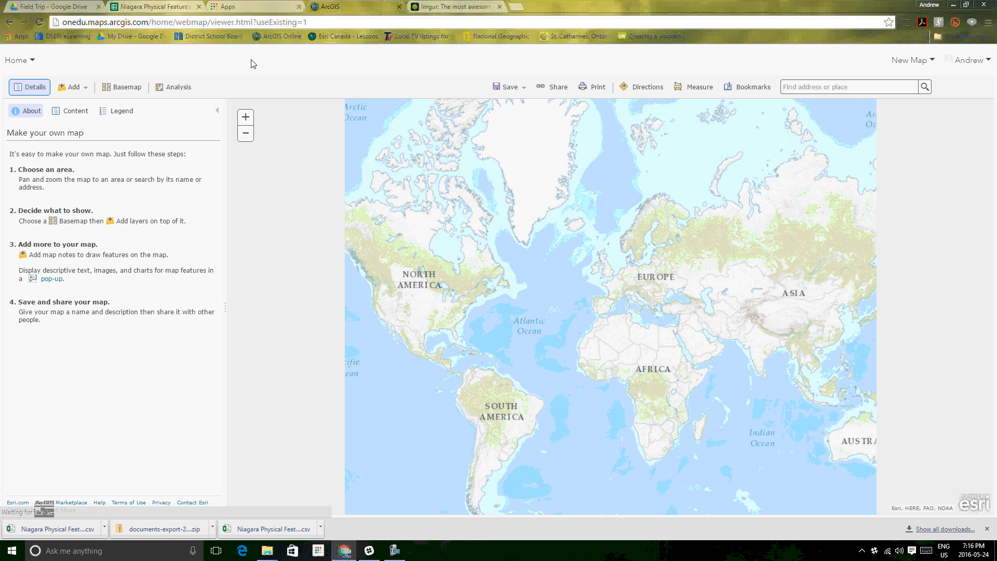
Change the basemap to satellite imagery with labels and add the downloaded Niagara Physical Features CSV file to the map
click(122, 87)
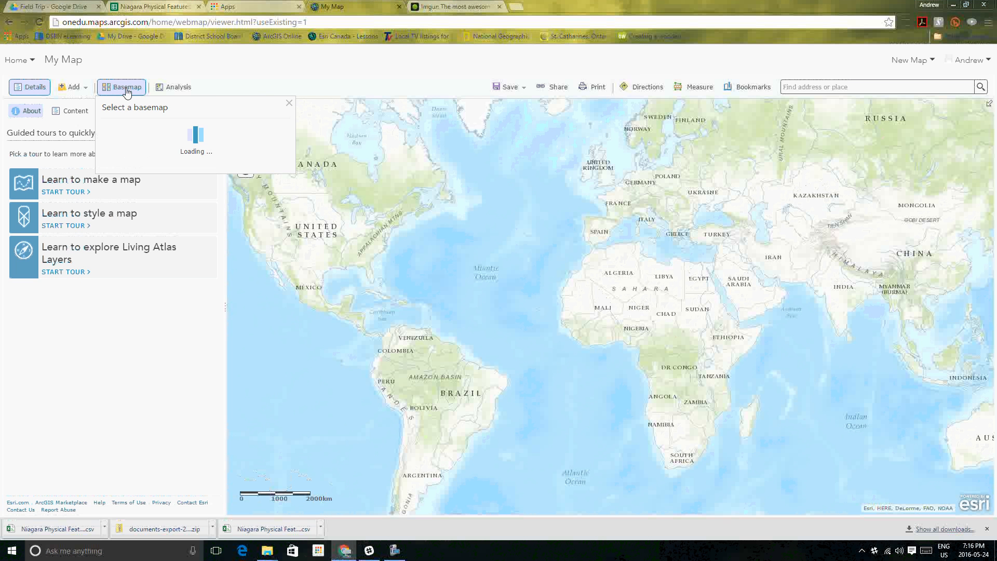
click(191, 149)
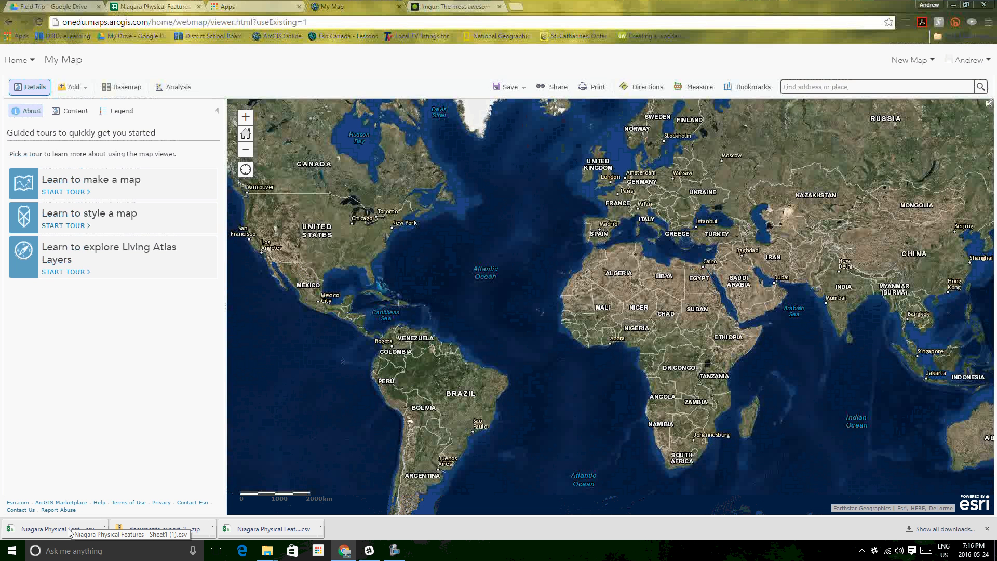
drag(69, 532, 332, 233)
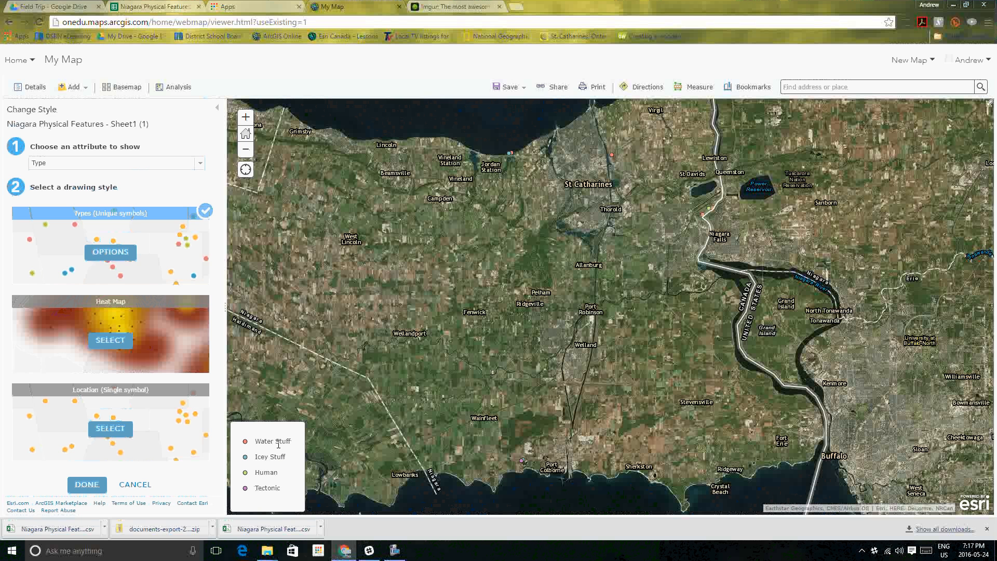
In the unique-symbols style options, change the Water Stuff symbol to a black star at 32 px
click(124, 253)
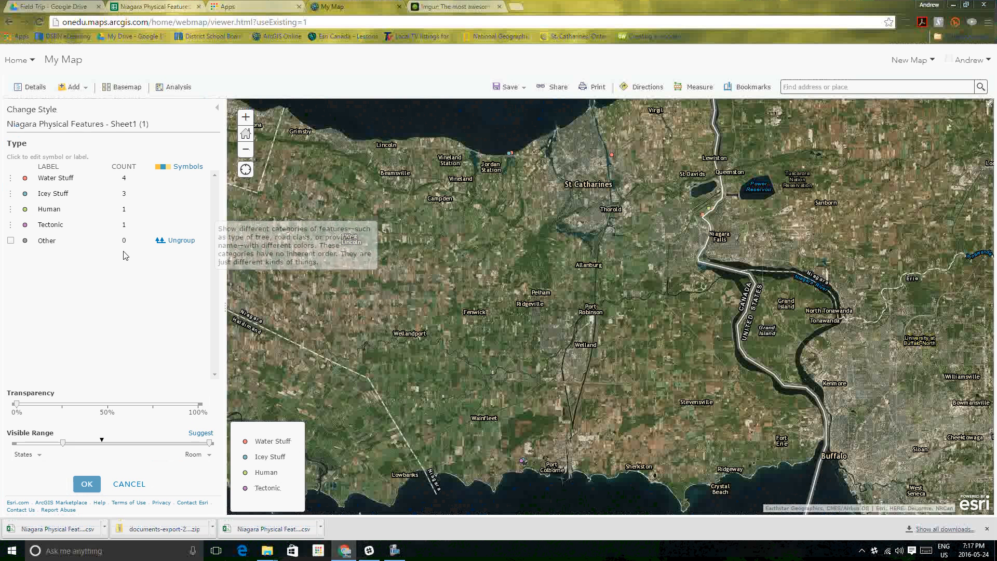
click(25, 179)
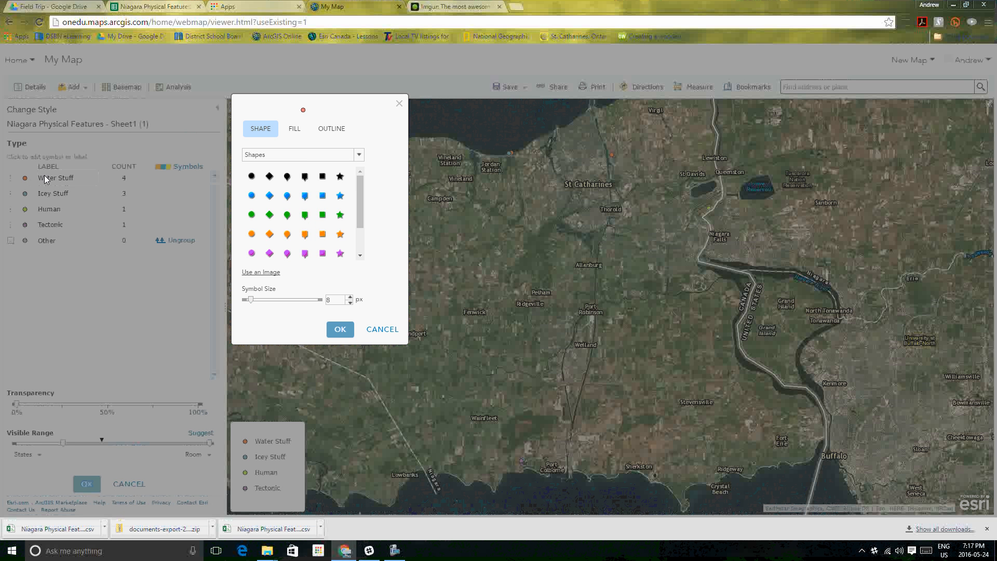
click(340, 176)
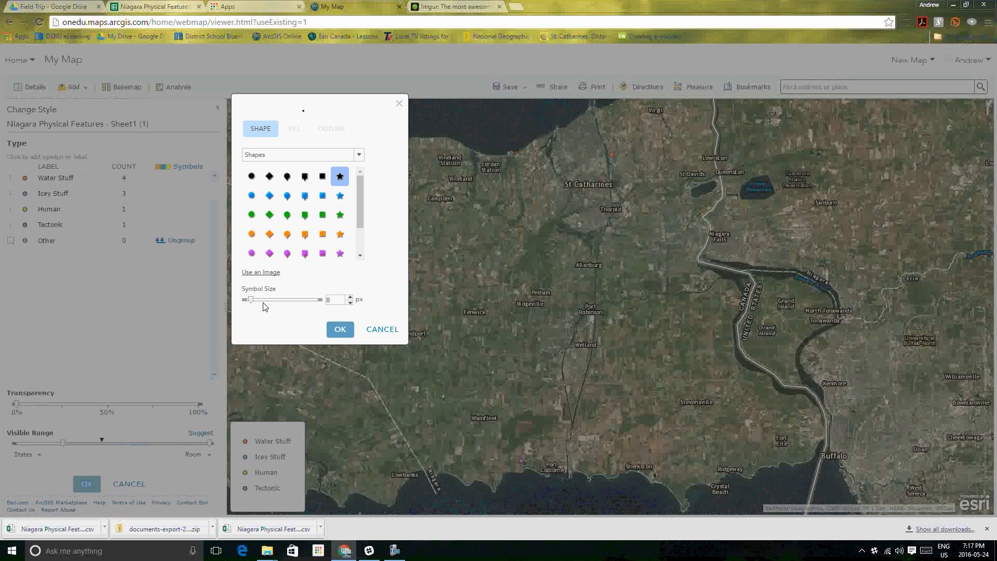
drag(252, 299, 266, 311)
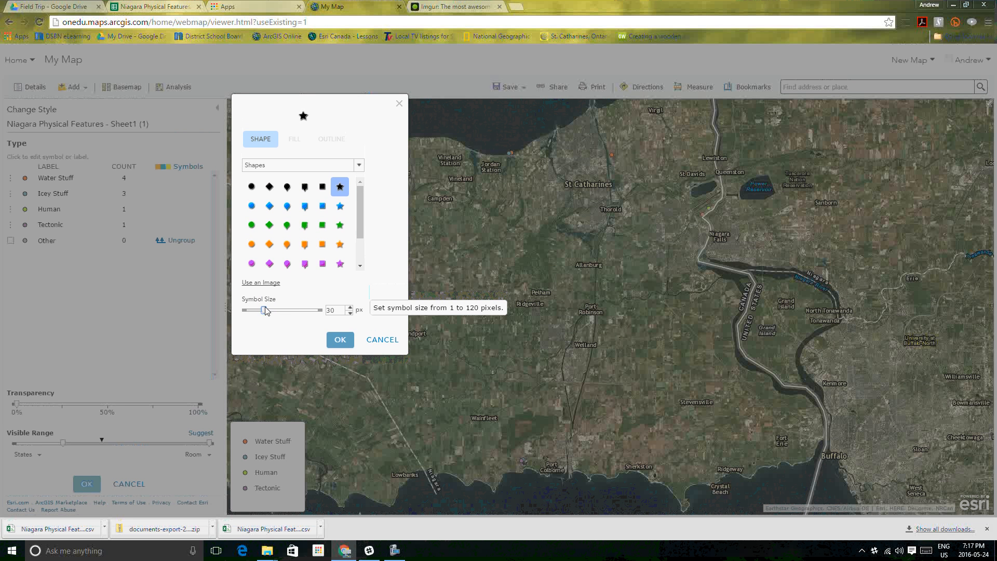
click(350, 314)
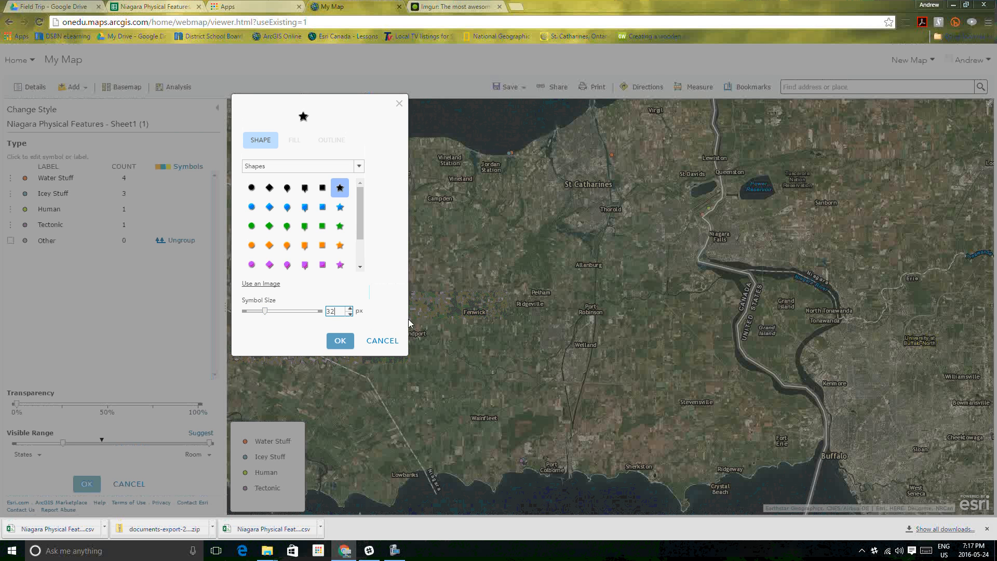
click(341, 341)
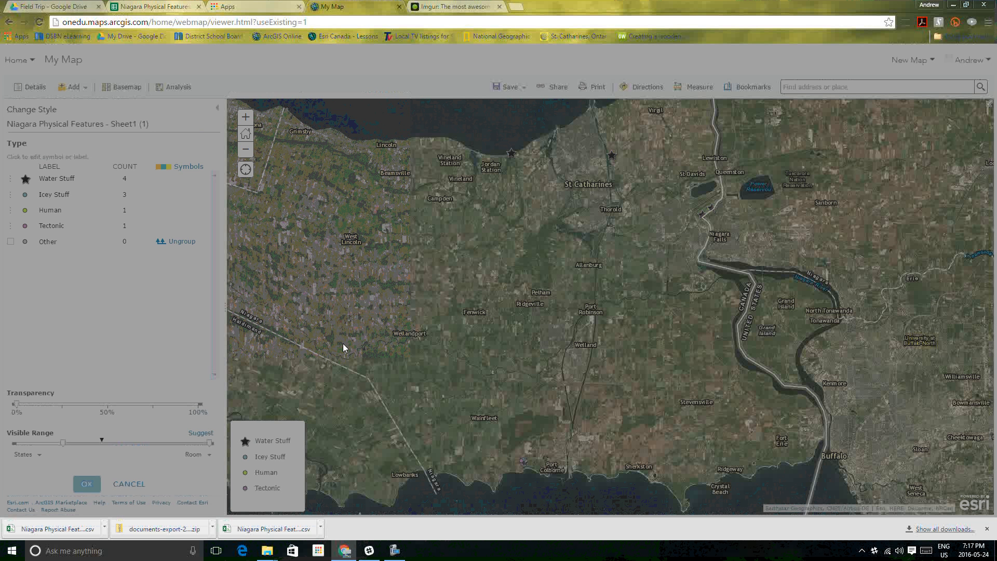
Change the Icey Stuff symbol to the plain thermometer from the Disasters category at 32 px
click(26, 194)
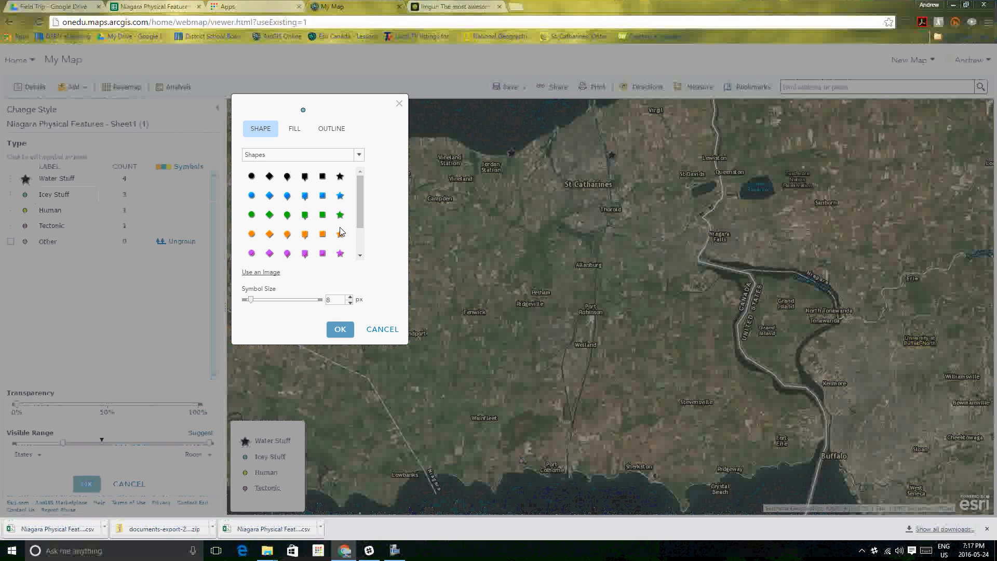
click(359, 156)
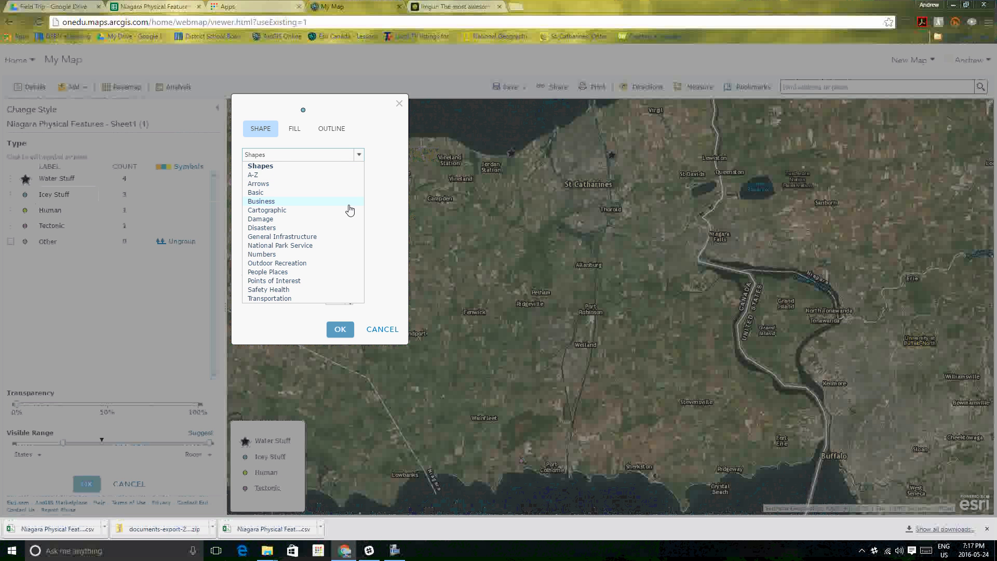
click(335, 228)
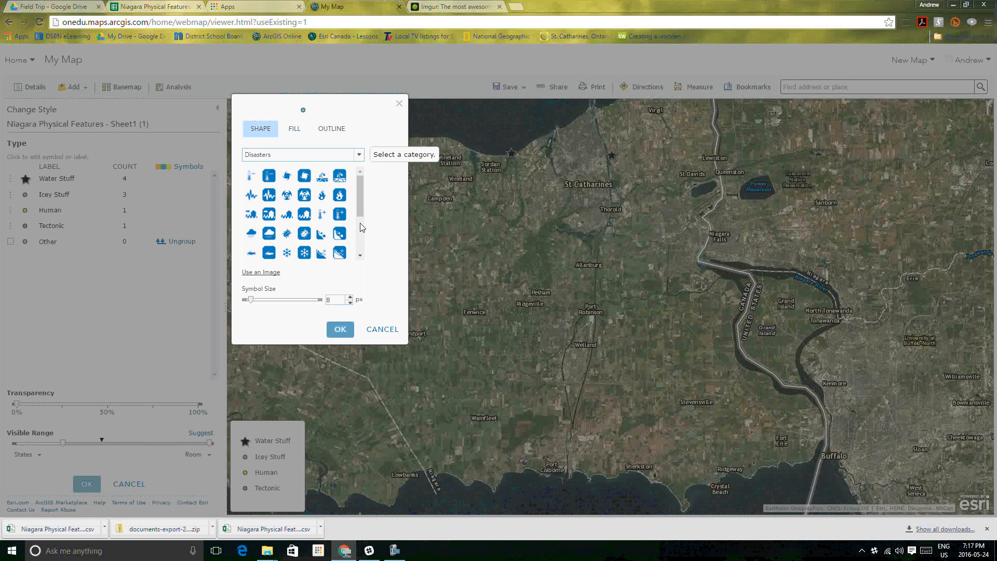
mouse_move(359, 211)
mouse_down()
mouse_move(358, 249)
mouse_move(362, 197)
mouse_up()
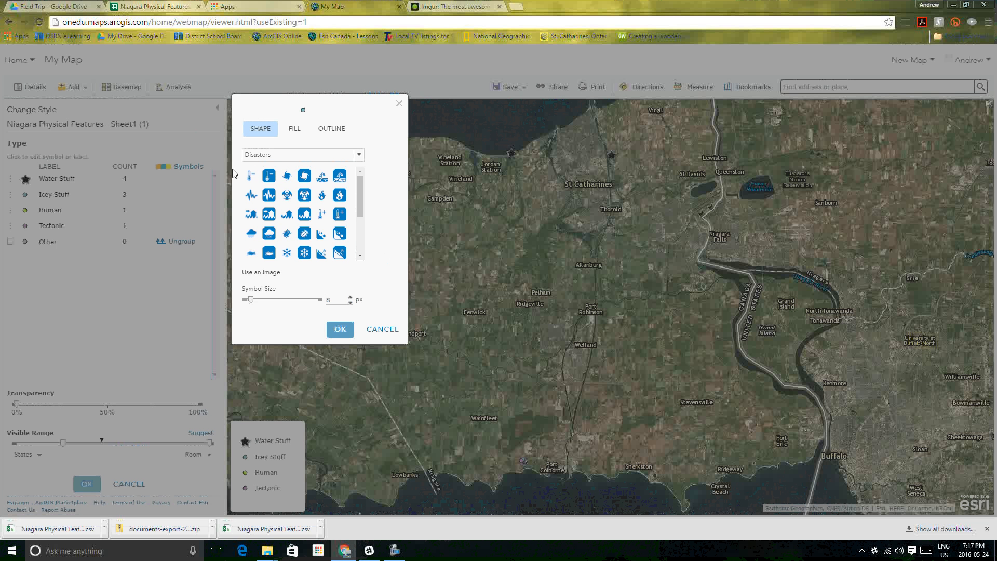
click(252, 178)
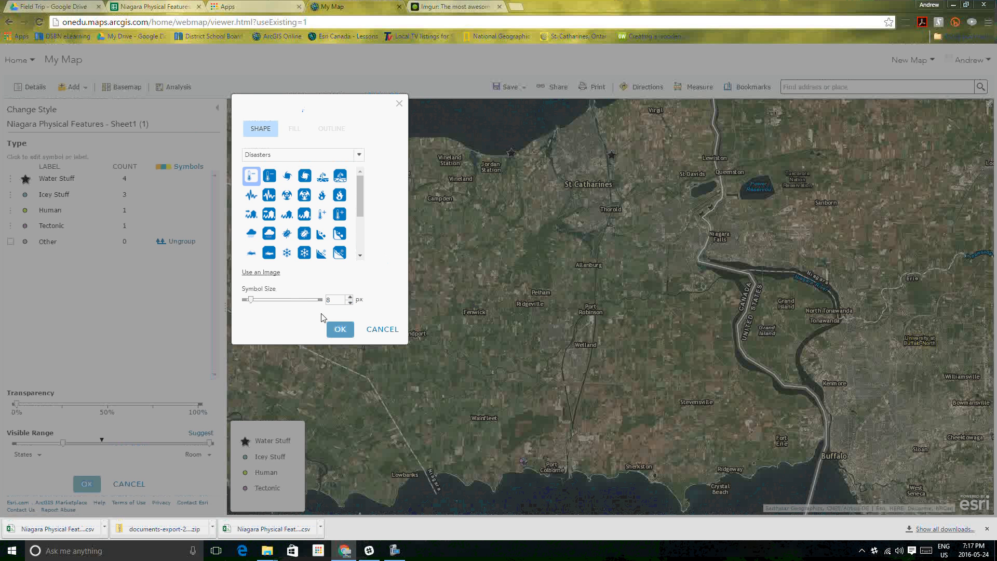
drag(340, 299, 305, 307)
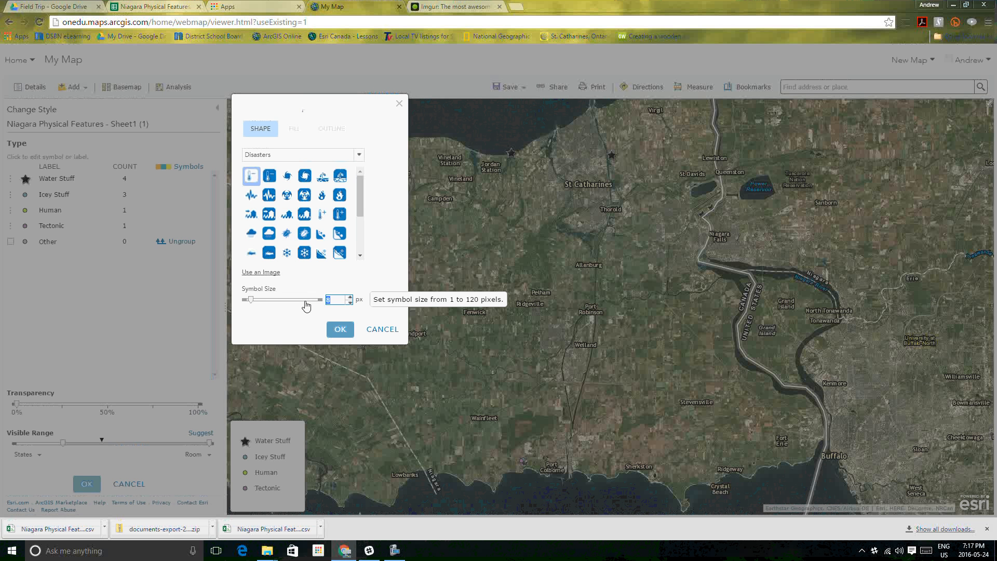
text(32)
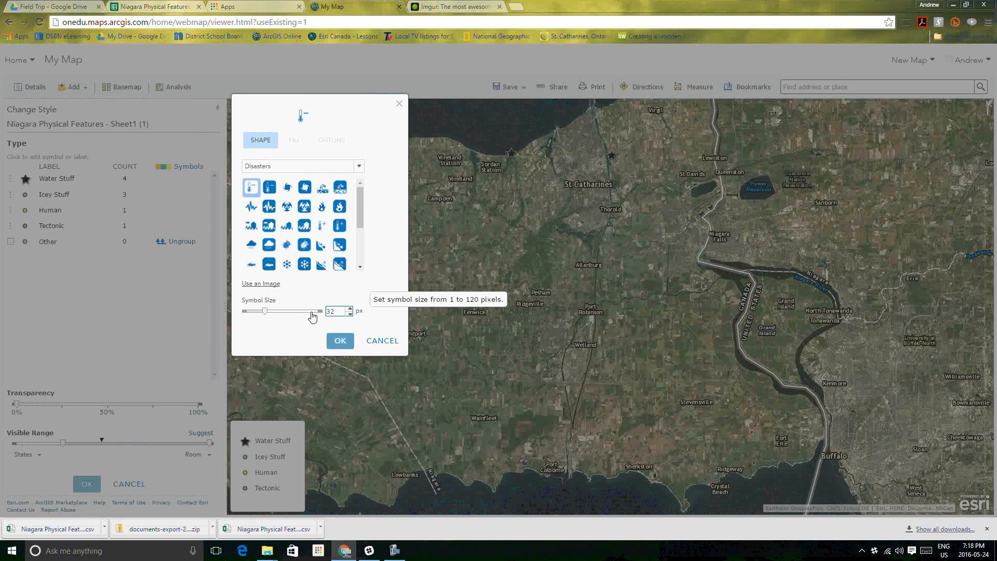
click(340, 341)
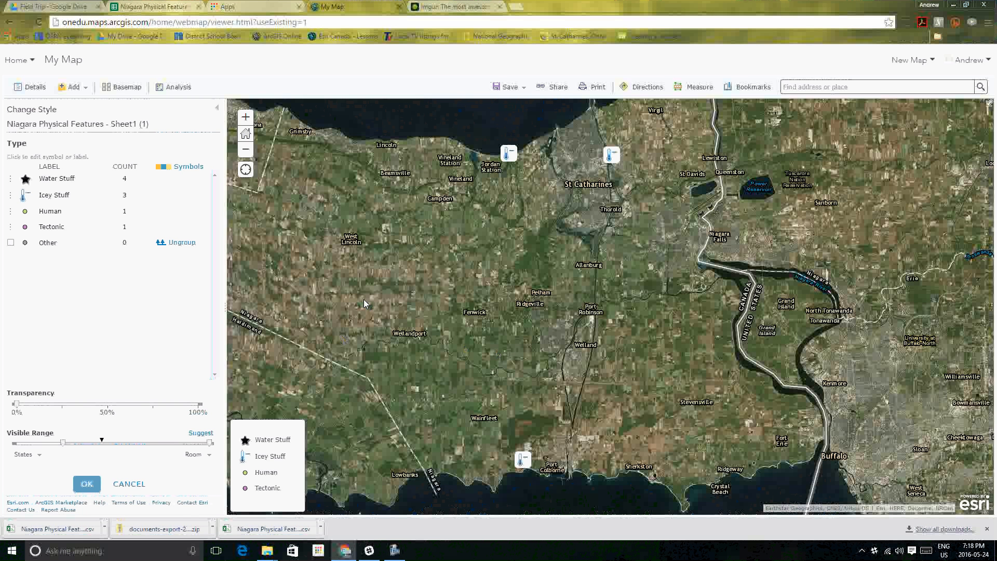
Choose a custom image for the Human symbol and search Google Images in a new browser tab for "tectonic plates clipart"
click(25, 211)
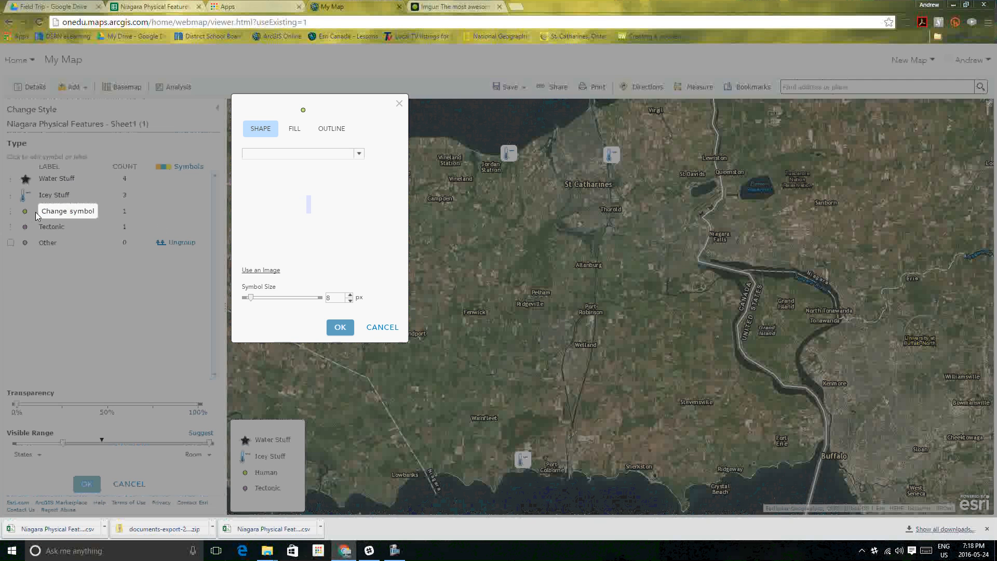
click(274, 272)
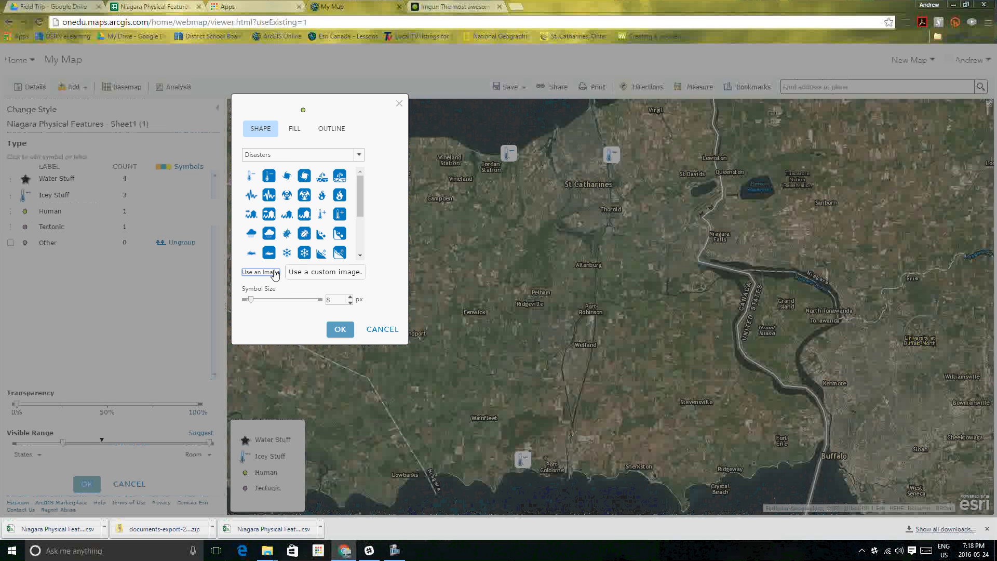
click(513, 6)
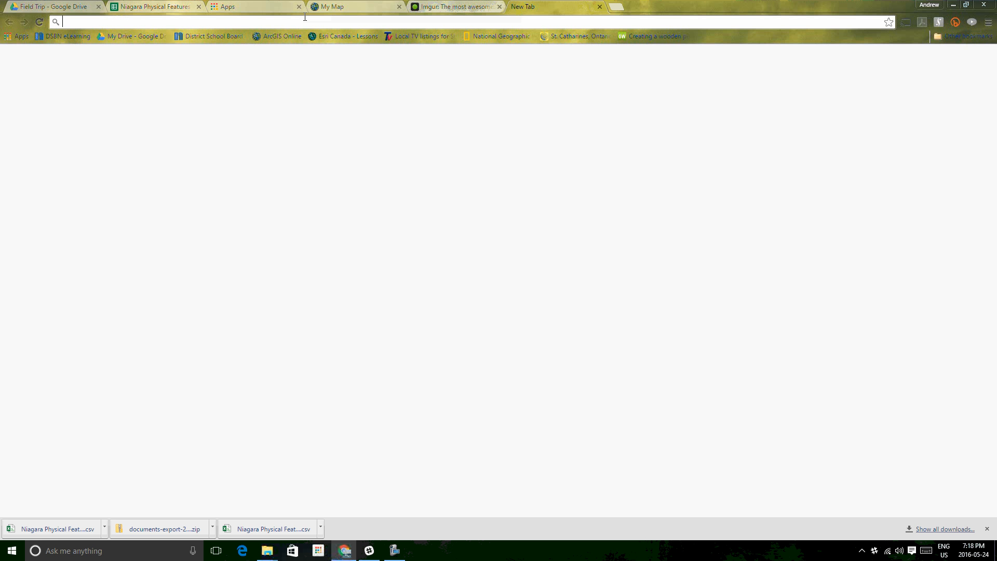
text(tec)
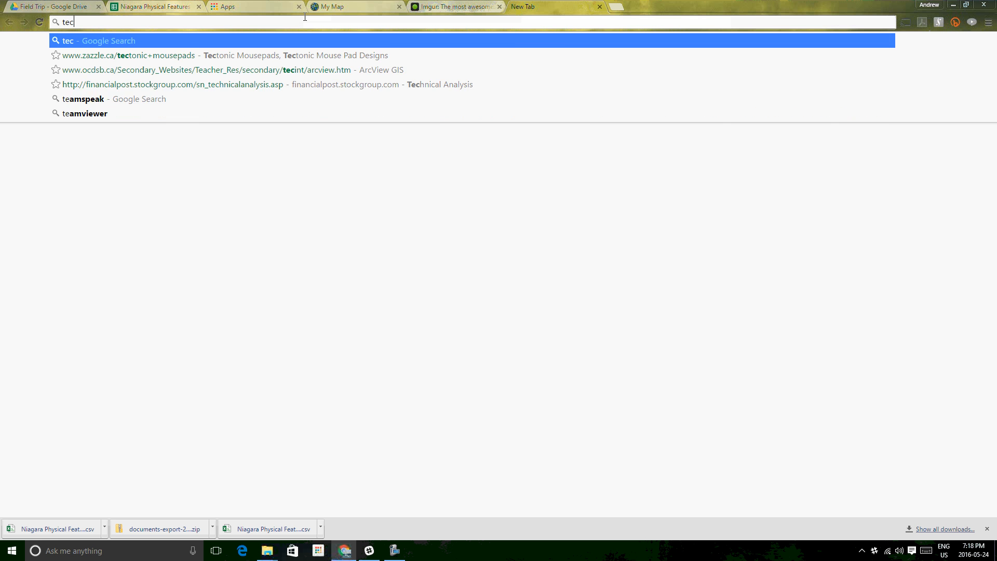
text(tonic pl)
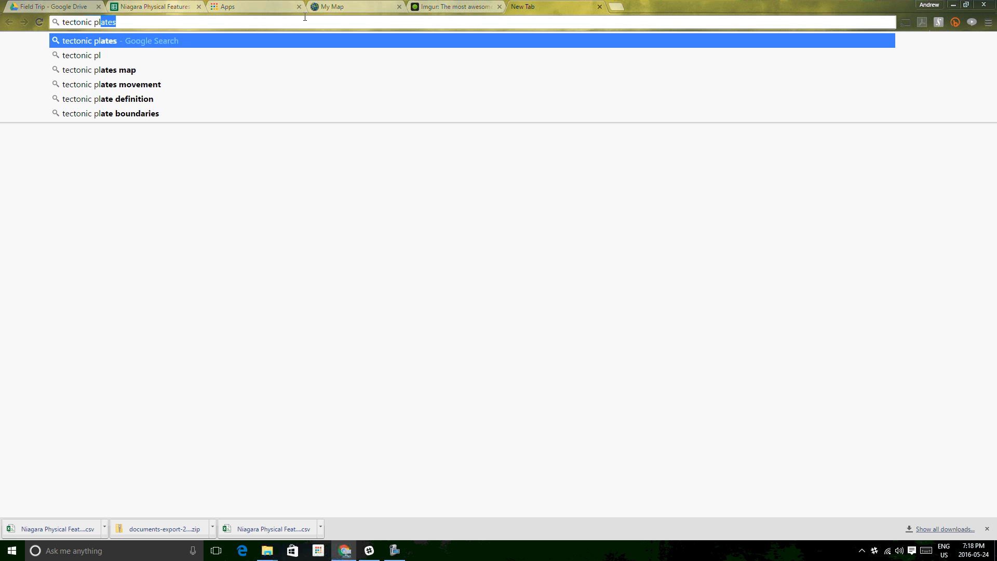
text(ates clip)
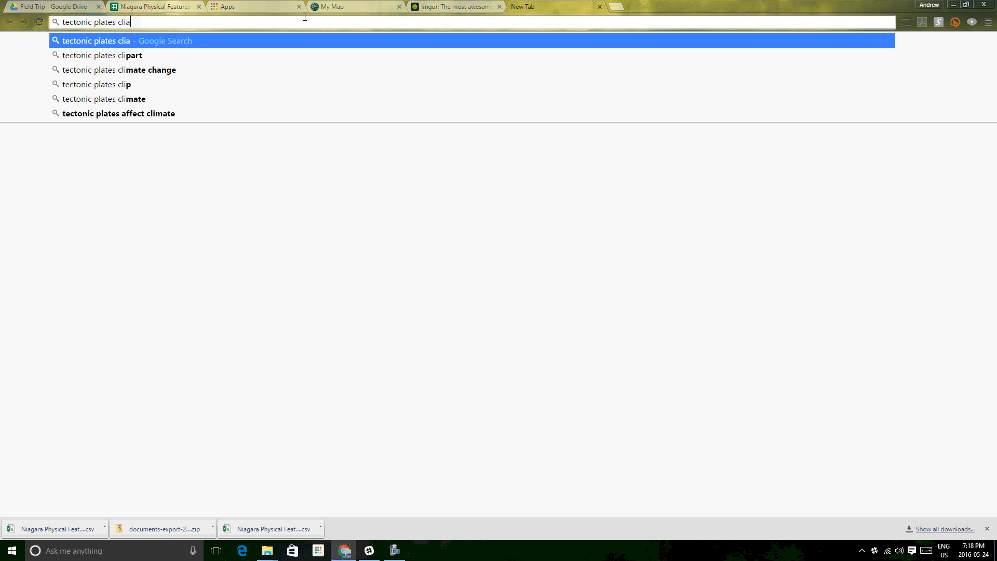
key(BackSpace)
text(pp)
key(BackSpace)
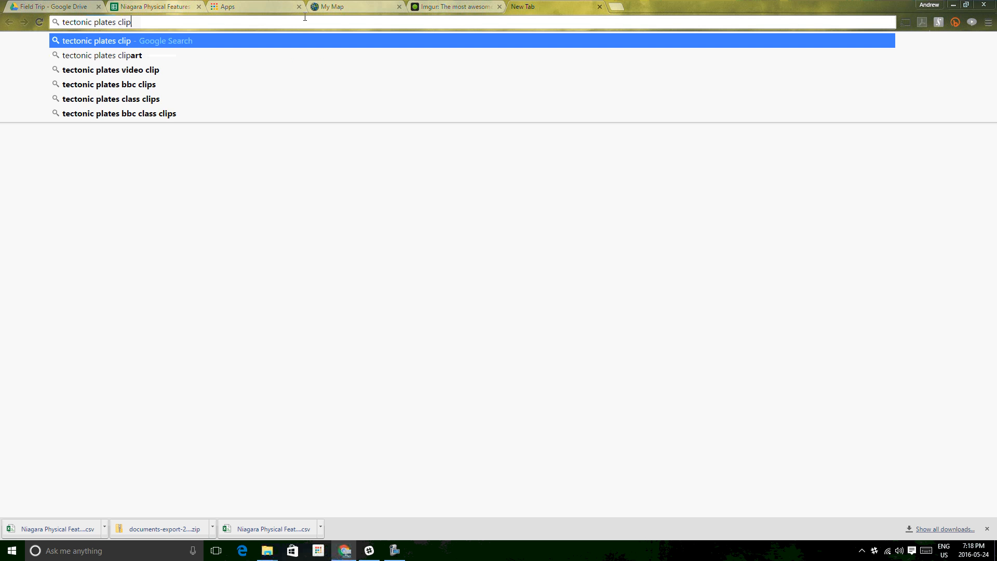
text(art)
key(Return)
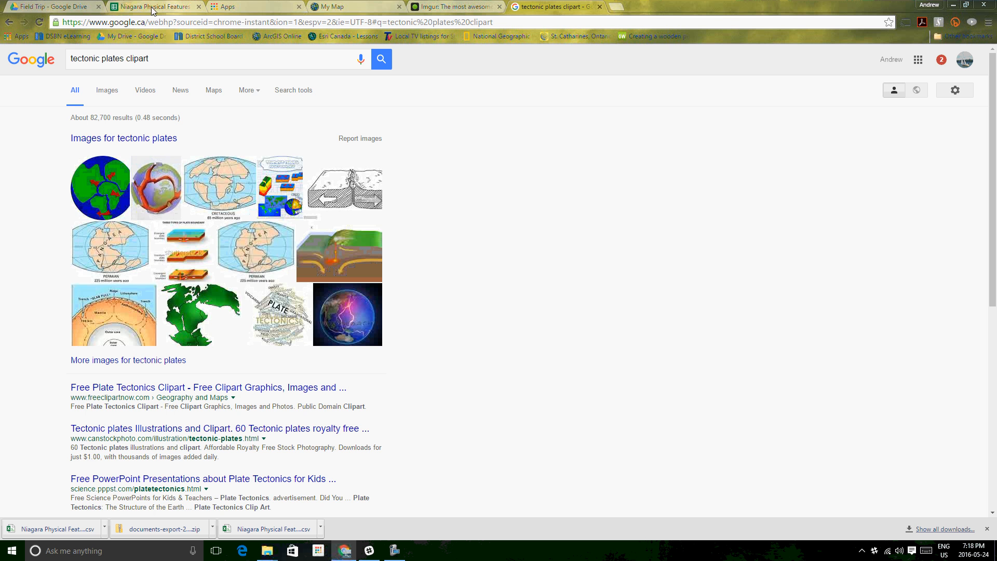
click(107, 90)
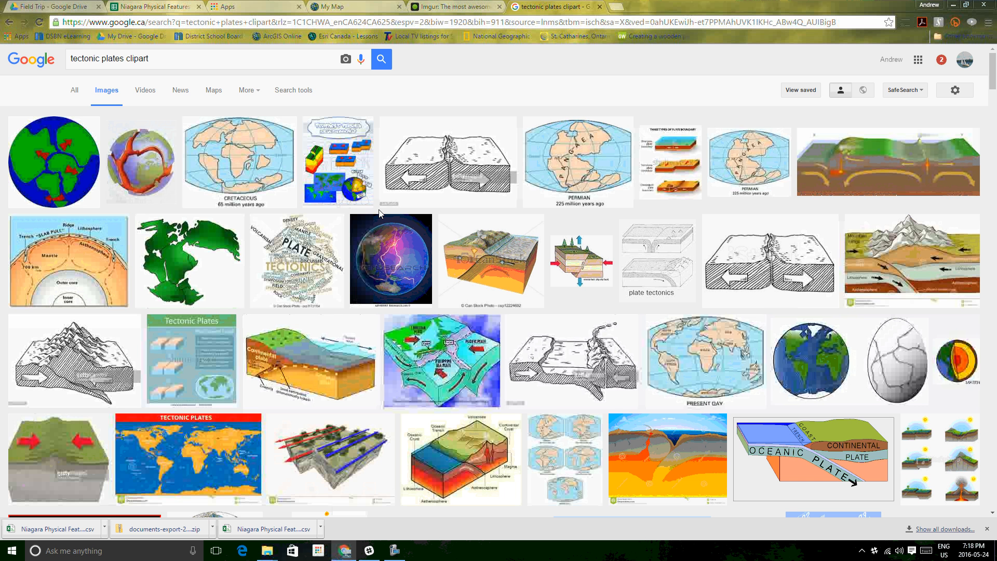
Open the black-and-white diverging-plates drawing from the image results, copy its web address and apply it as the Human symbol's custom image
click(461, 178)
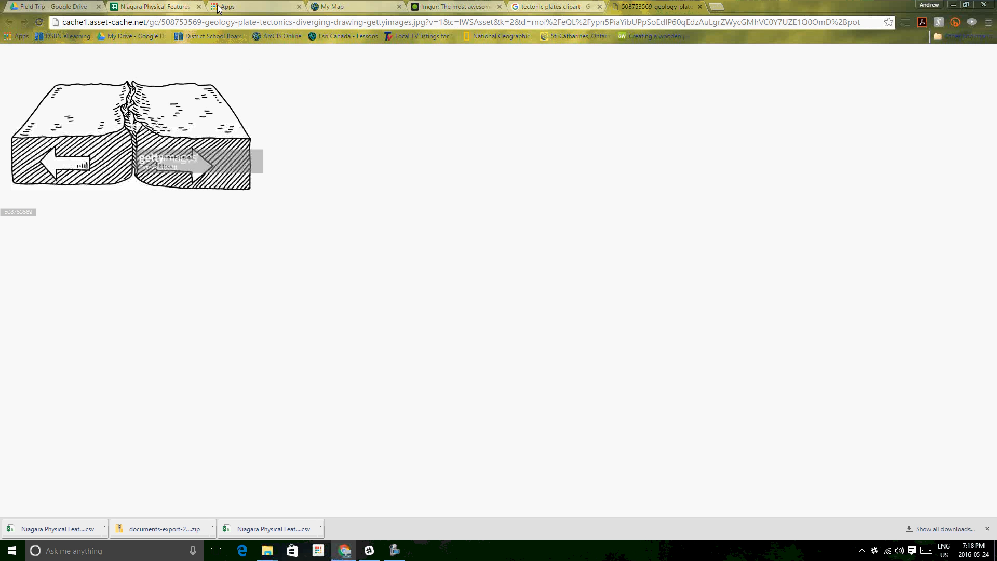
click(211, 21)
right_click(210, 21)
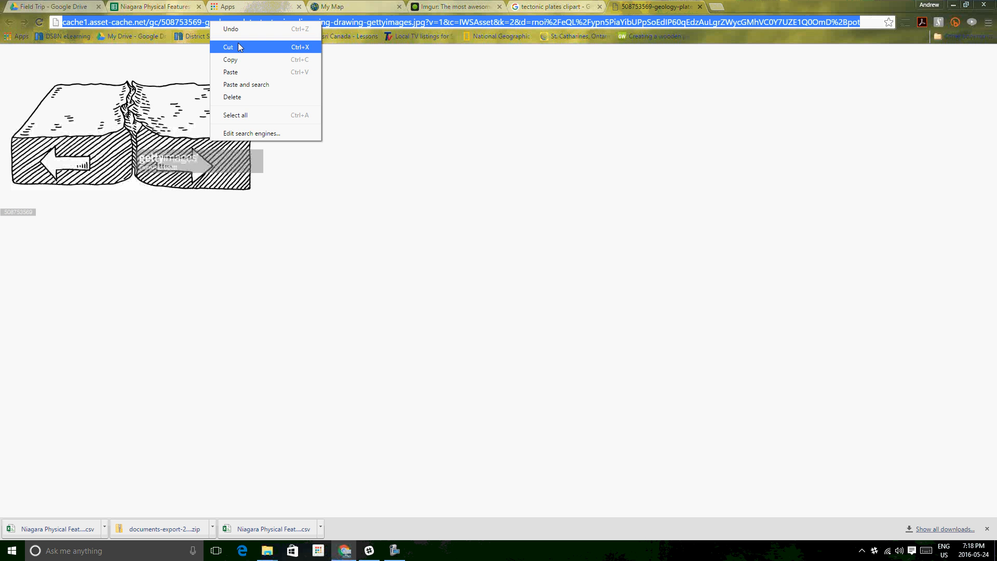
click(239, 60)
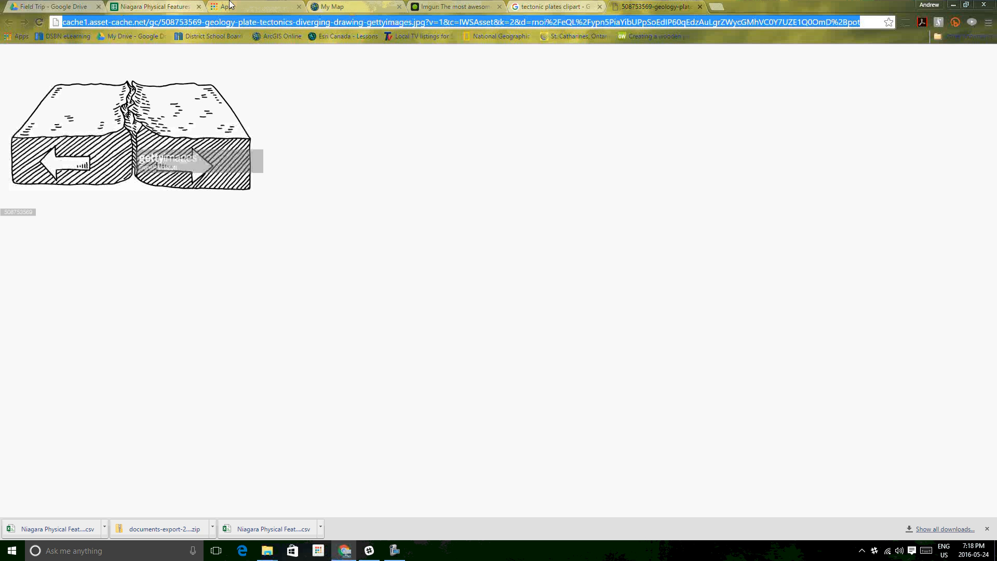
click(354, 7)
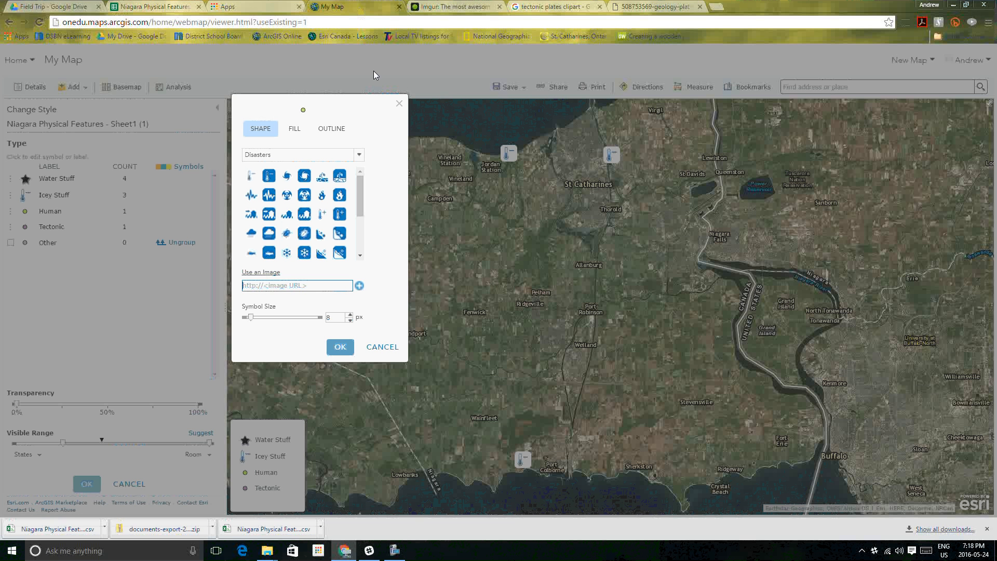
right_click(281, 288)
click(313, 348)
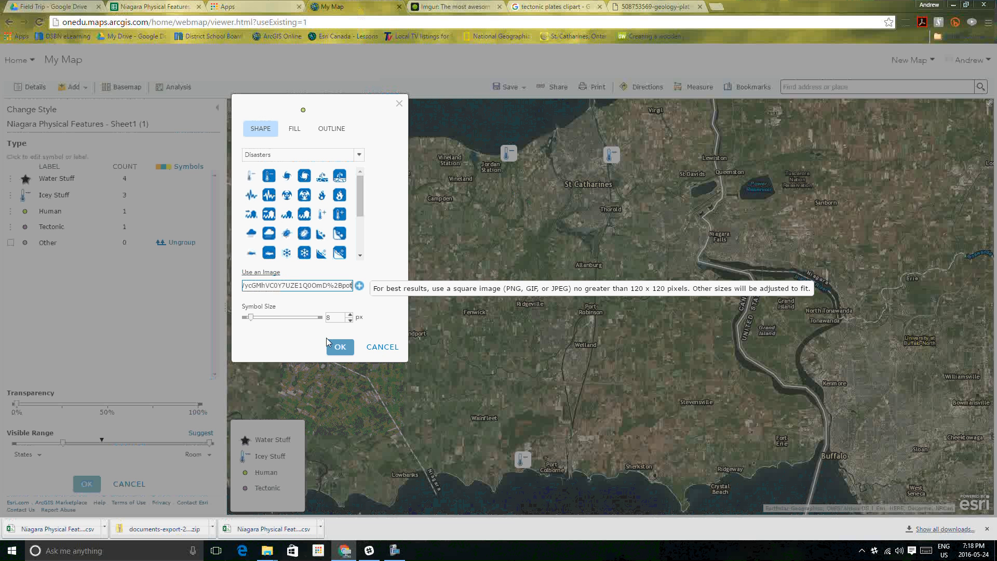
click(360, 286)
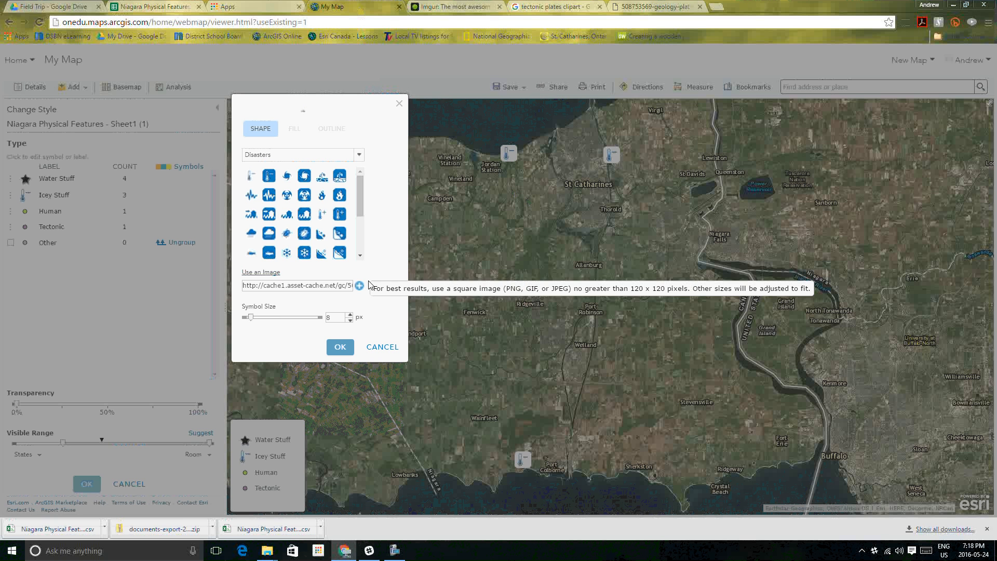
Set the Human symbol's size to 32 px and finish the layer's style changes
click(350, 315)
click(350, 315)
click(350, 315)
click(350, 315)
click(350, 315)
click(350, 316)
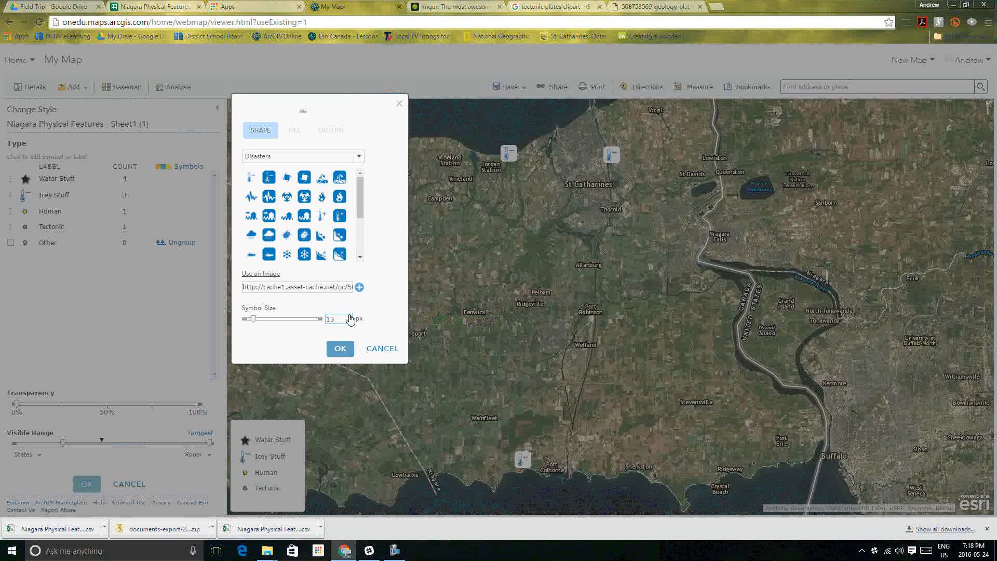
click(350, 316)
click(350, 316)
click(350, 318)
click(350, 319)
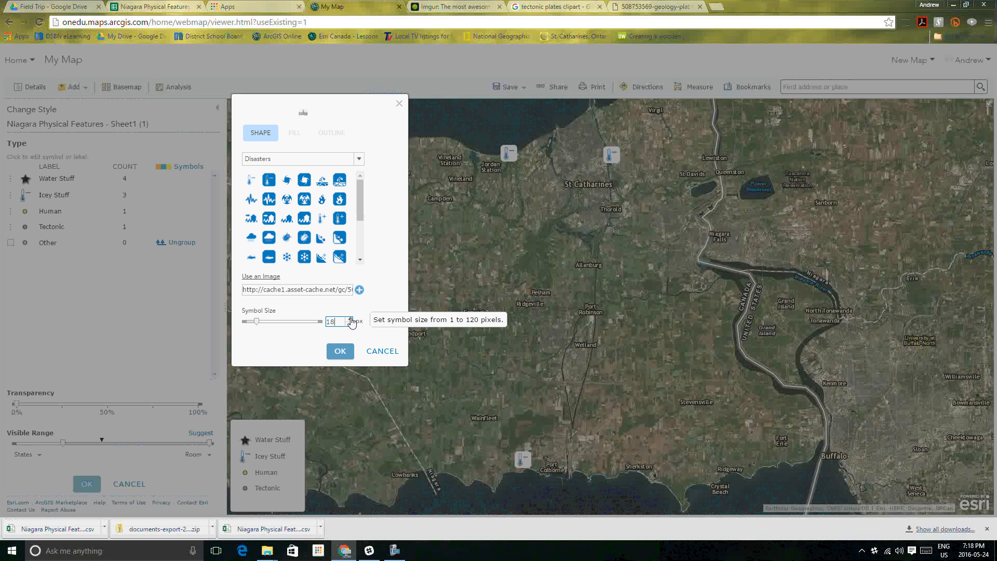
click(351, 319)
click(350, 319)
click(350, 320)
click(350, 321)
click(351, 320)
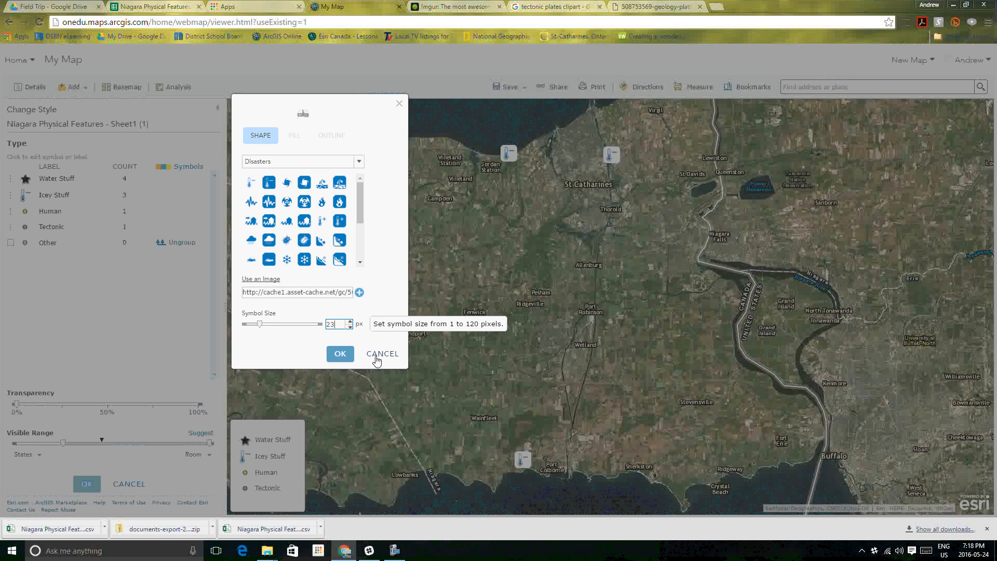
drag(336, 325, 323, 323)
text(32)
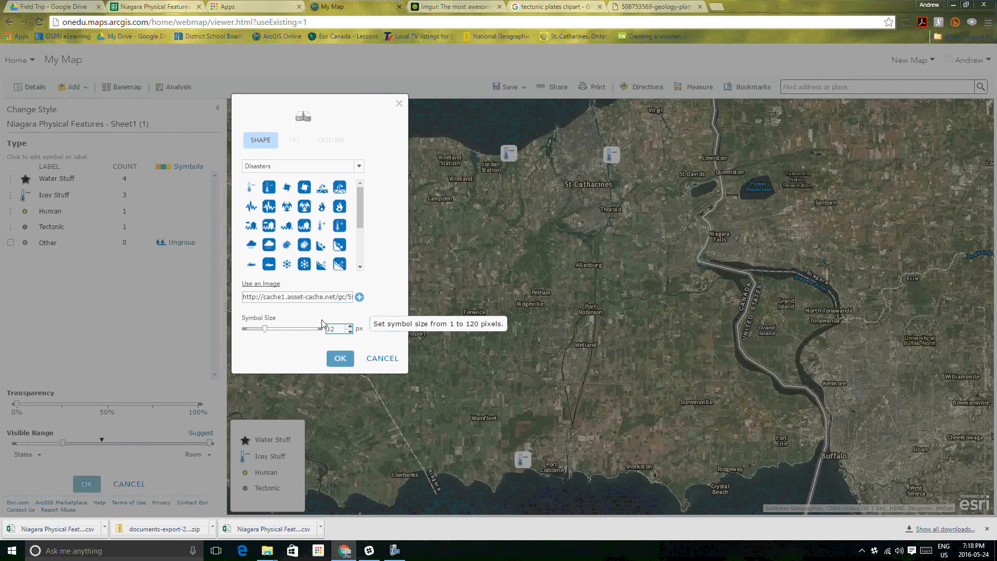
click(342, 359)
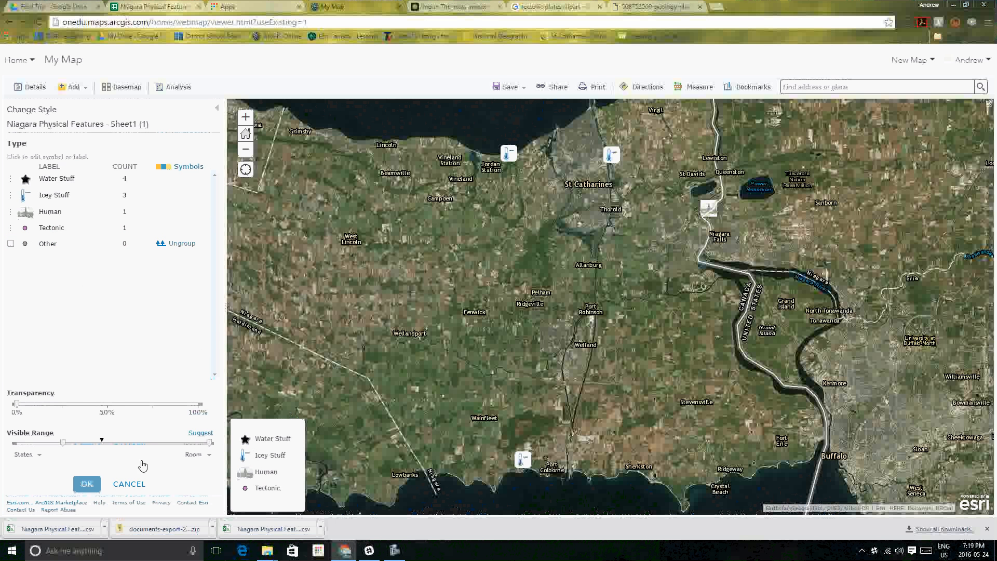
click(87, 484)
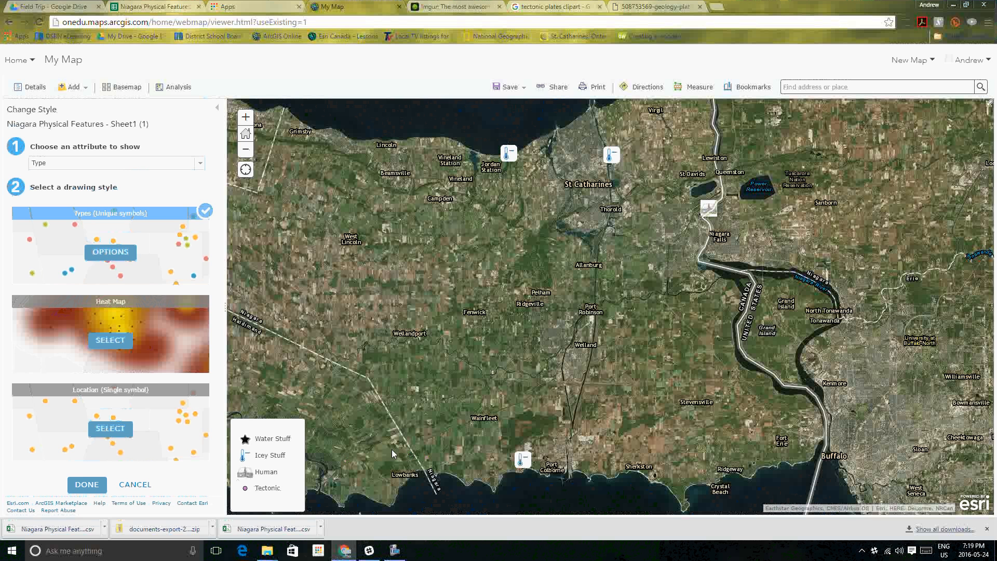
click(88, 487)
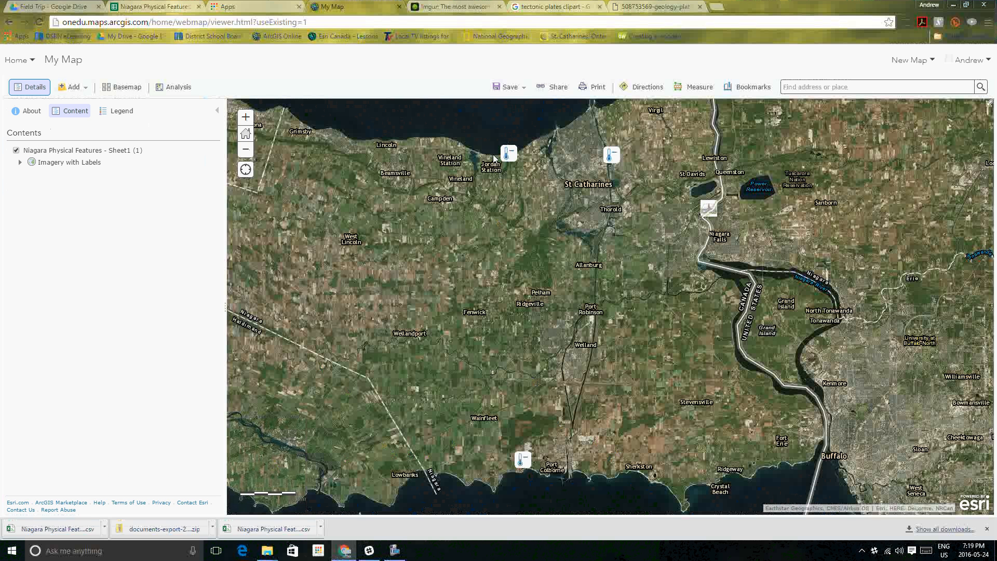
Check the pop-up details of the Icey Stuff points near St Catharines and the Human point near Niagara Falls
click(509, 156)
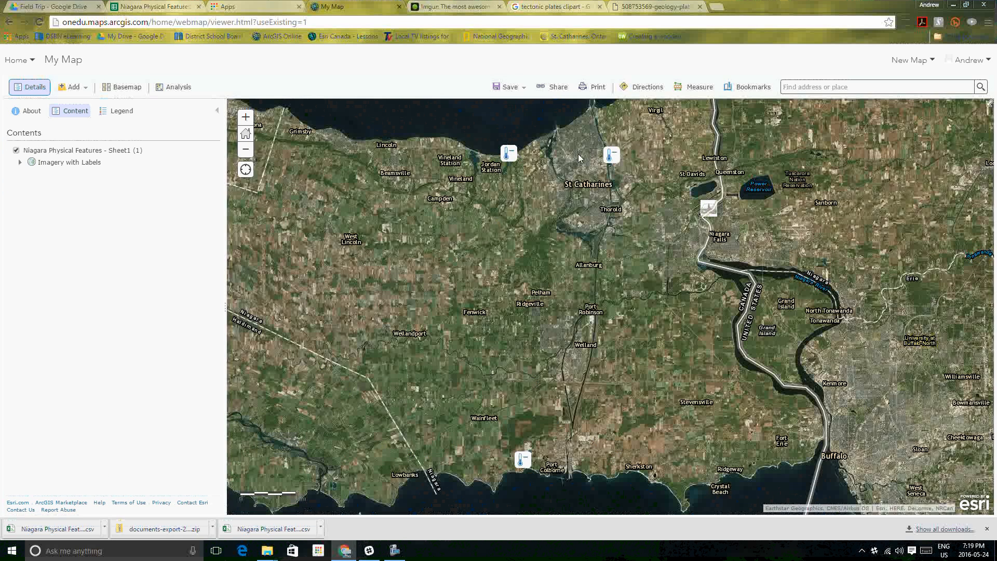
click(612, 155)
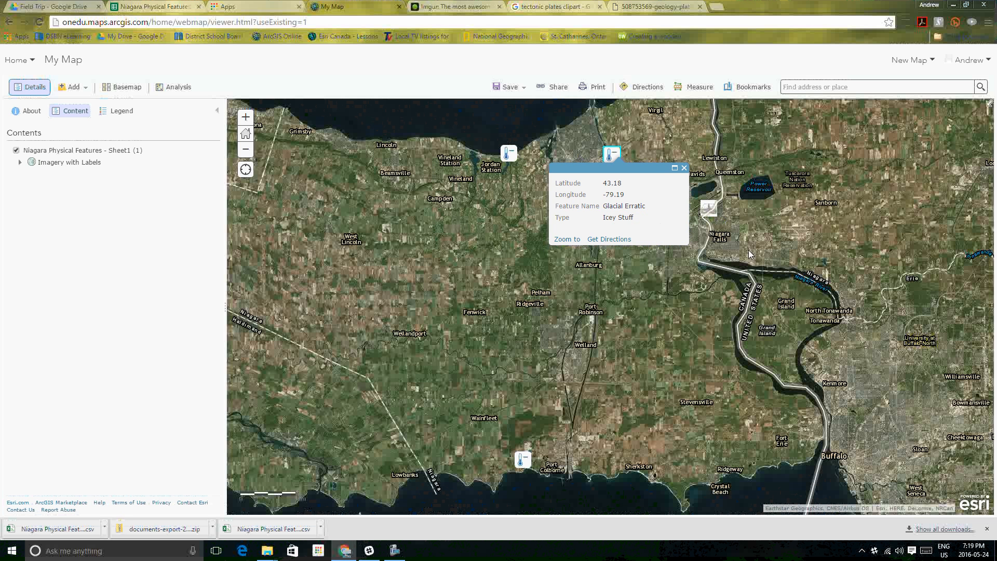
click(709, 208)
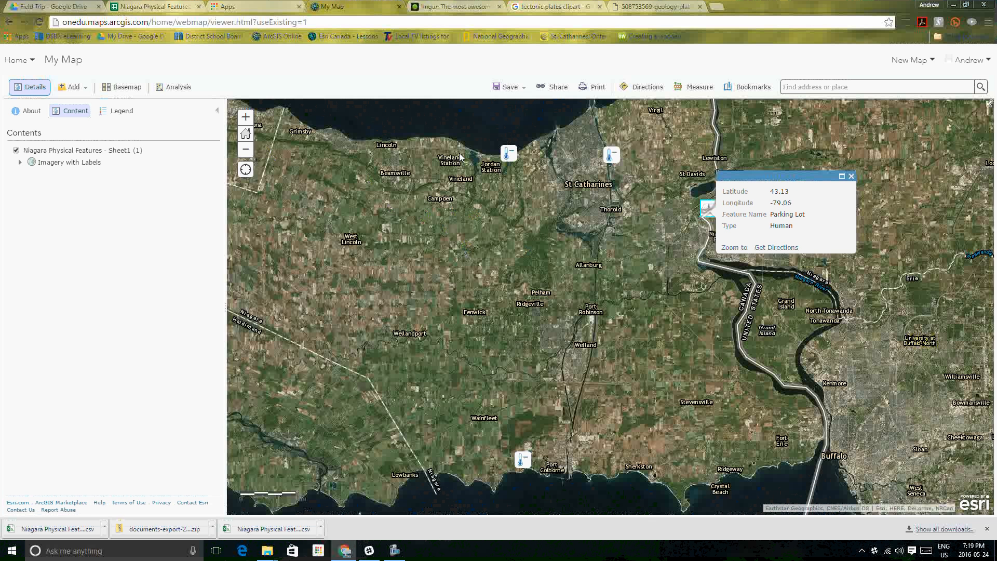
Save the map as a new item titled "Niagara Physical Features" with the tag "Niagara"
click(511, 92)
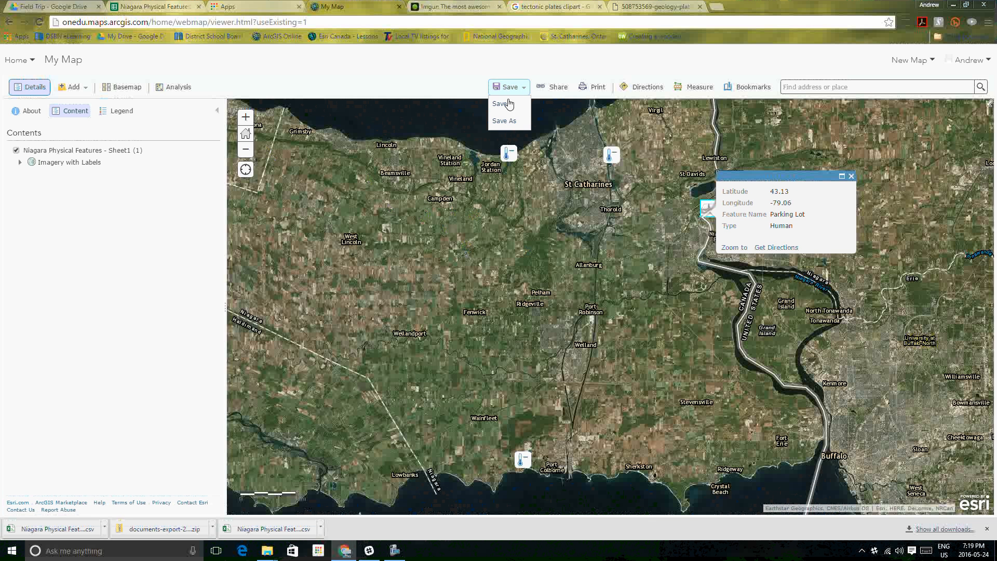
click(510, 124)
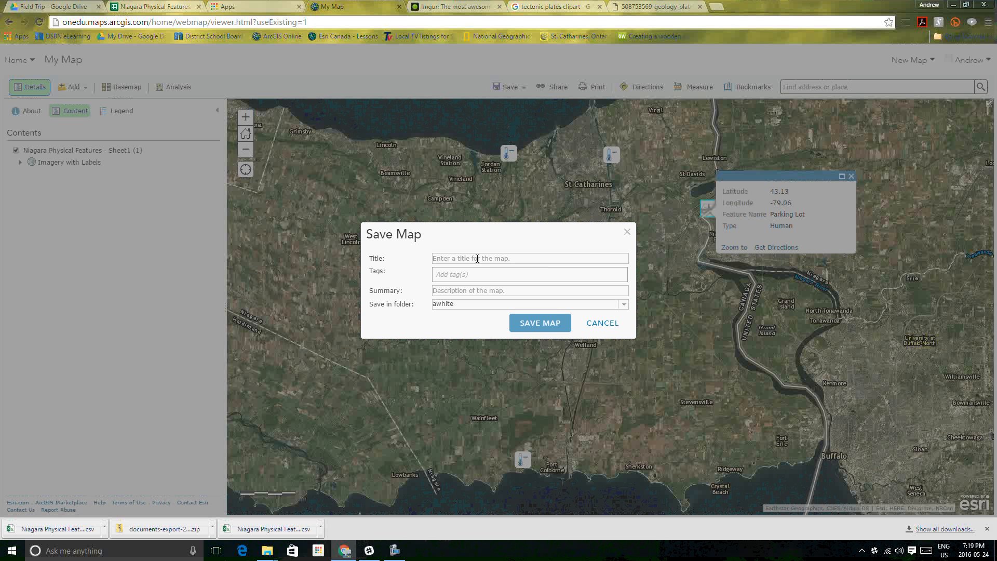
click(478, 258)
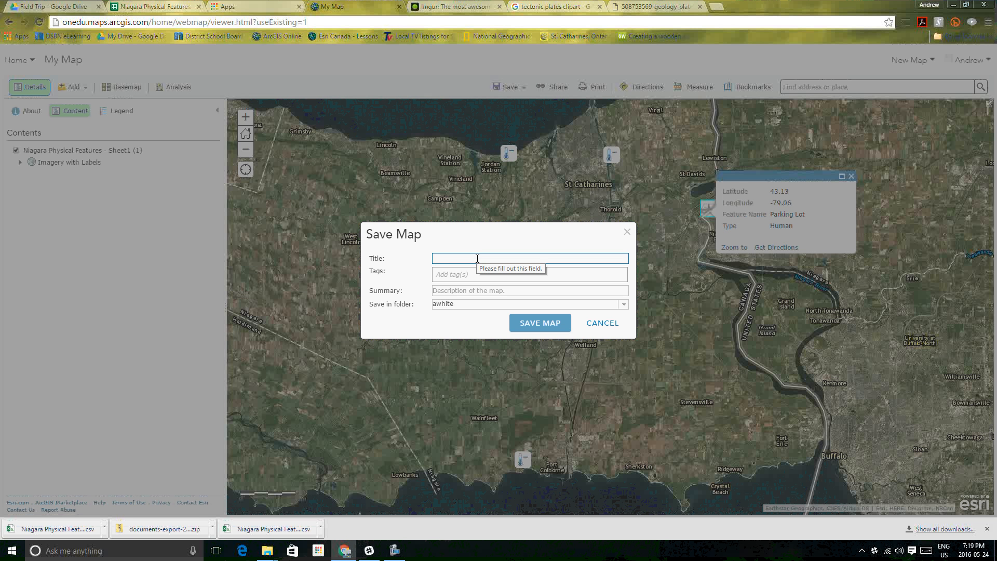
text(N)
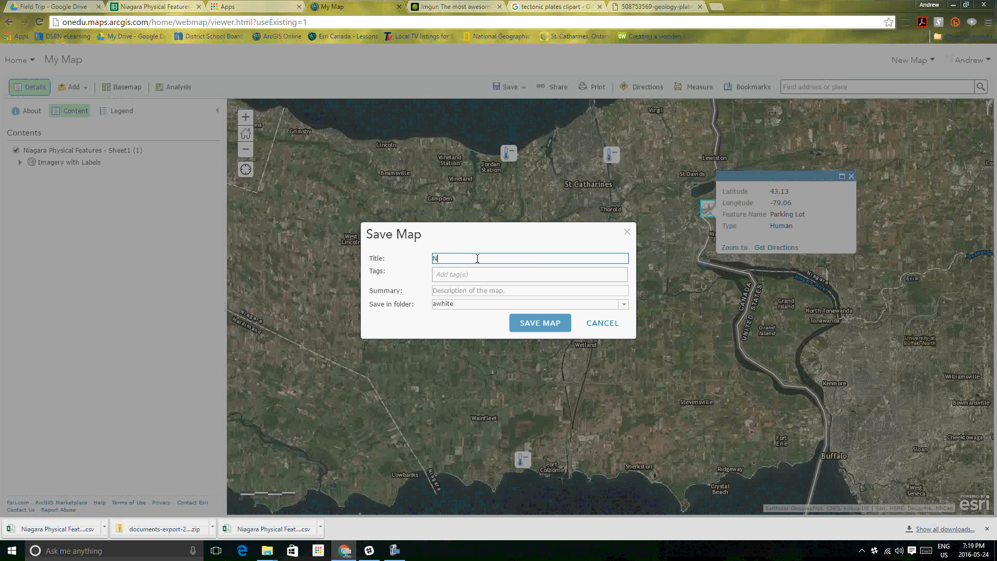
text(iagara Phi)
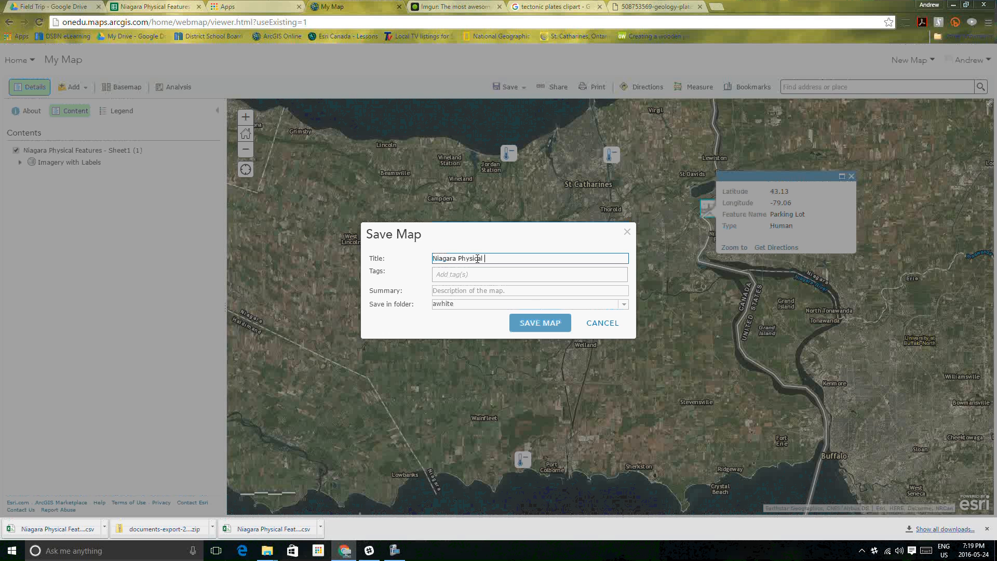
text(sical Features)
click(481, 274)
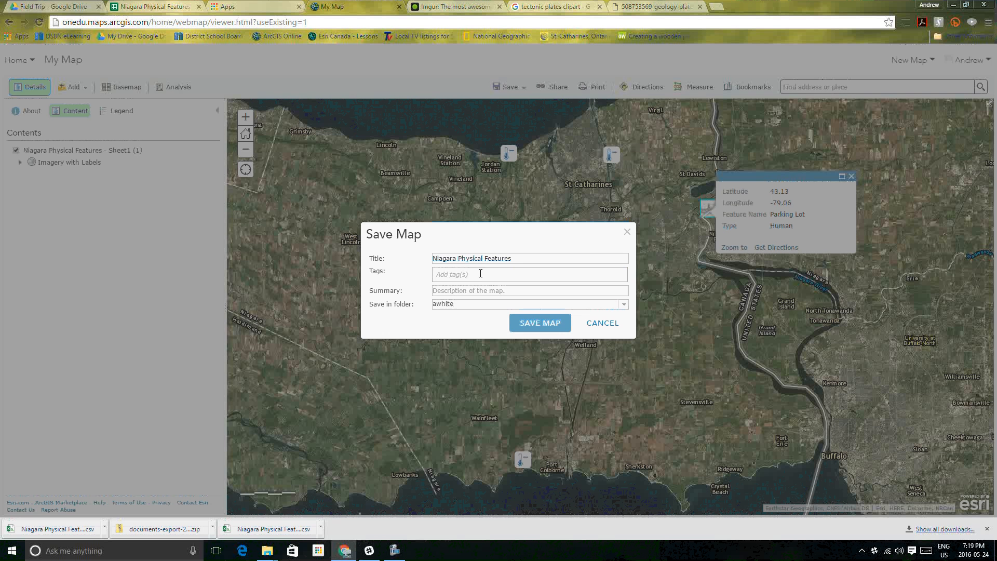
text(Niagara)
key(Return)
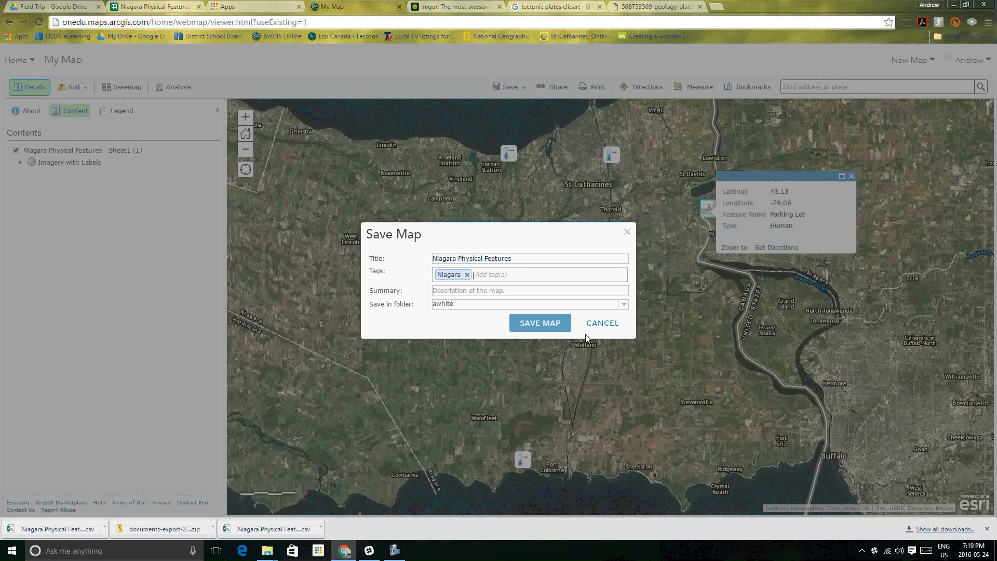
click(555, 324)
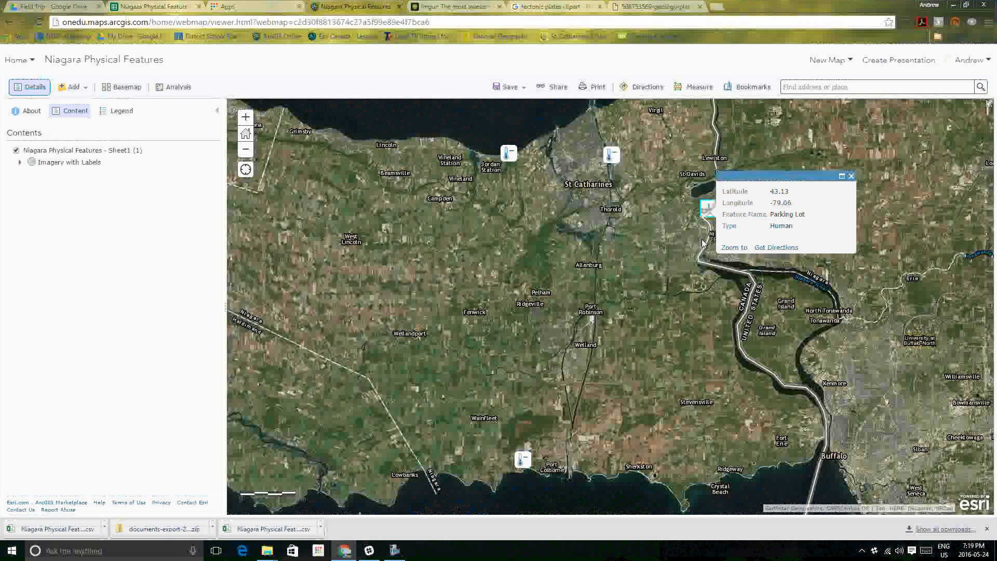
Share the map with everyone (public) and create a Story Map Journal web app from it, keeping the suggested title and tag
click(543, 89)
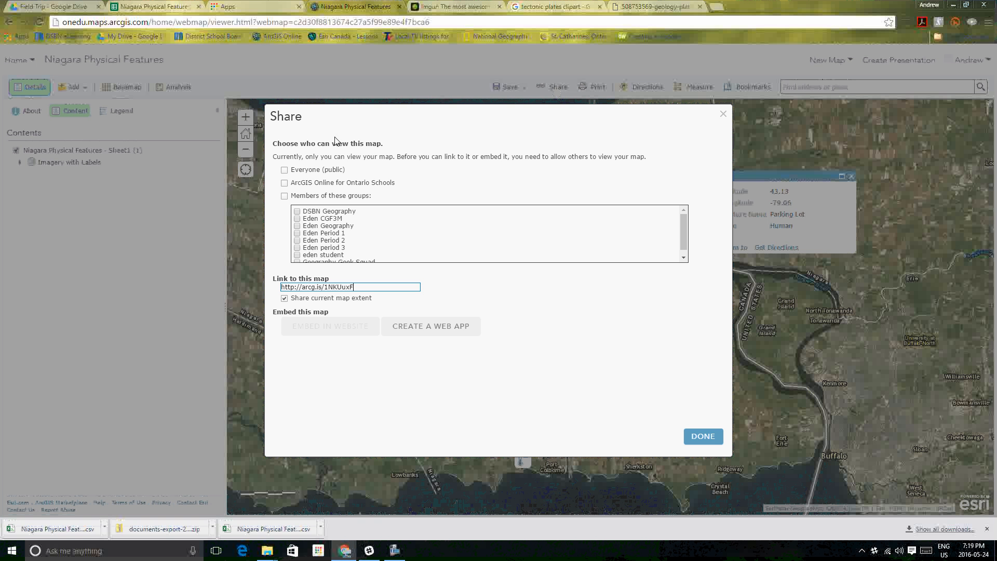
click(284, 170)
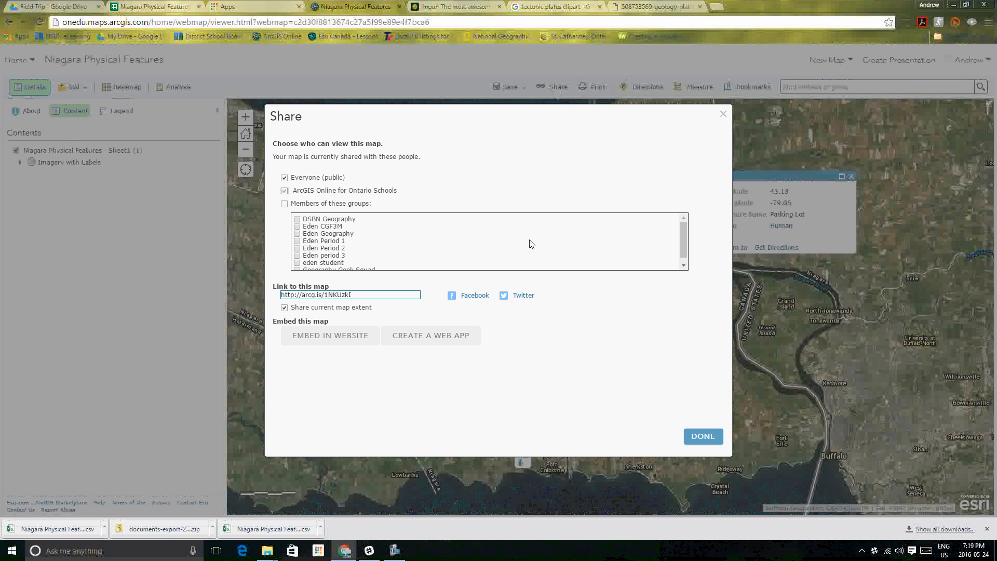
click(433, 339)
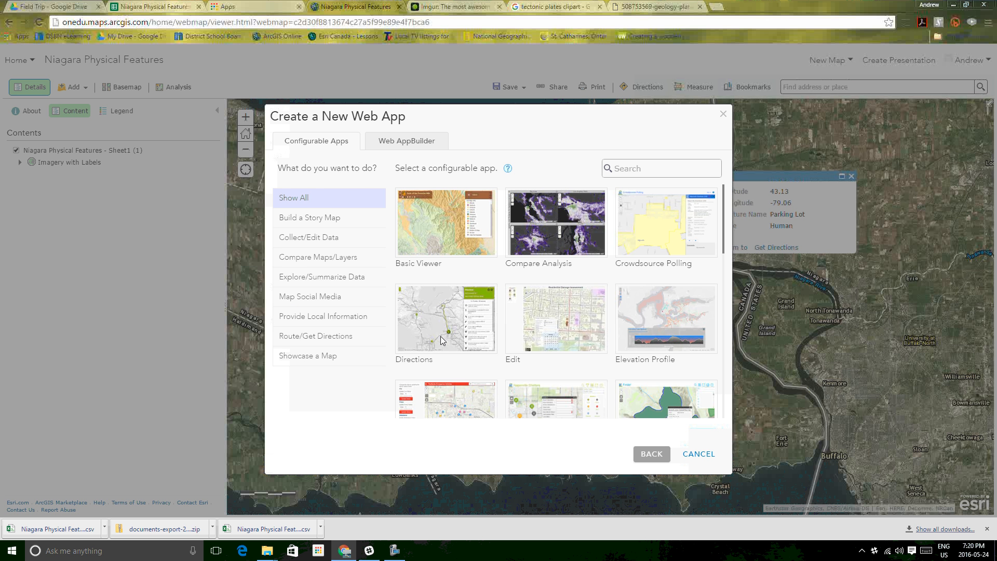
click(324, 218)
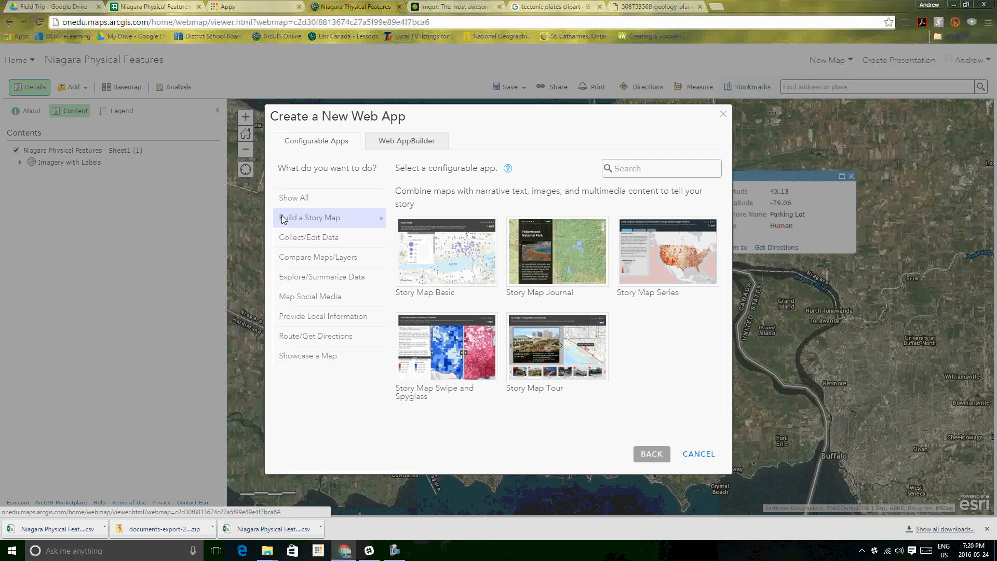
click(573, 253)
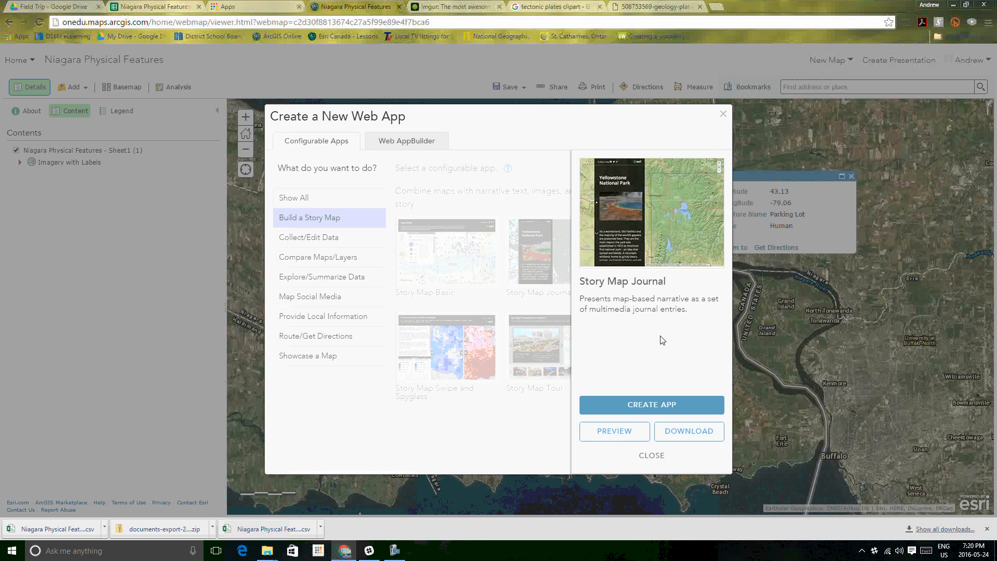
click(659, 409)
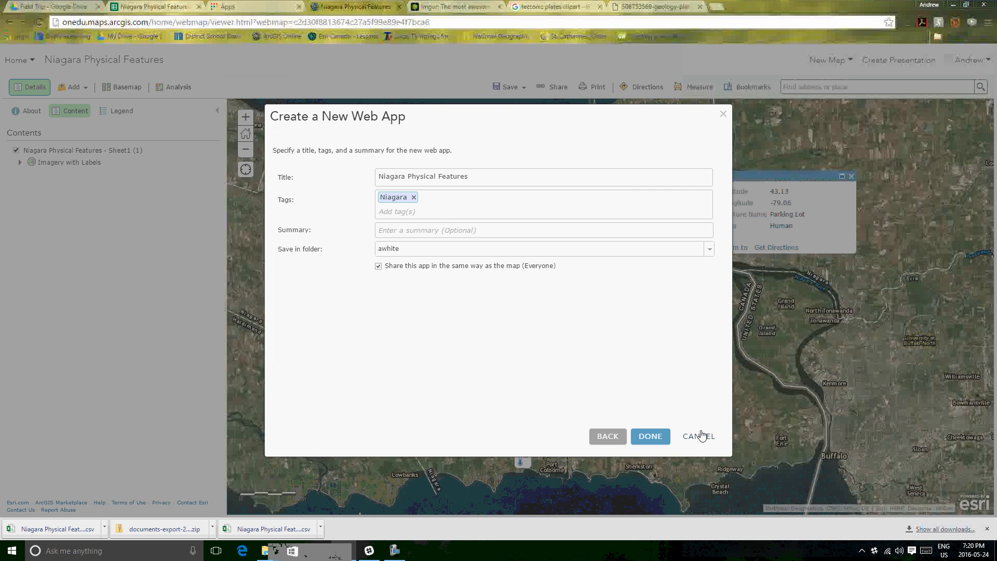
click(651, 438)
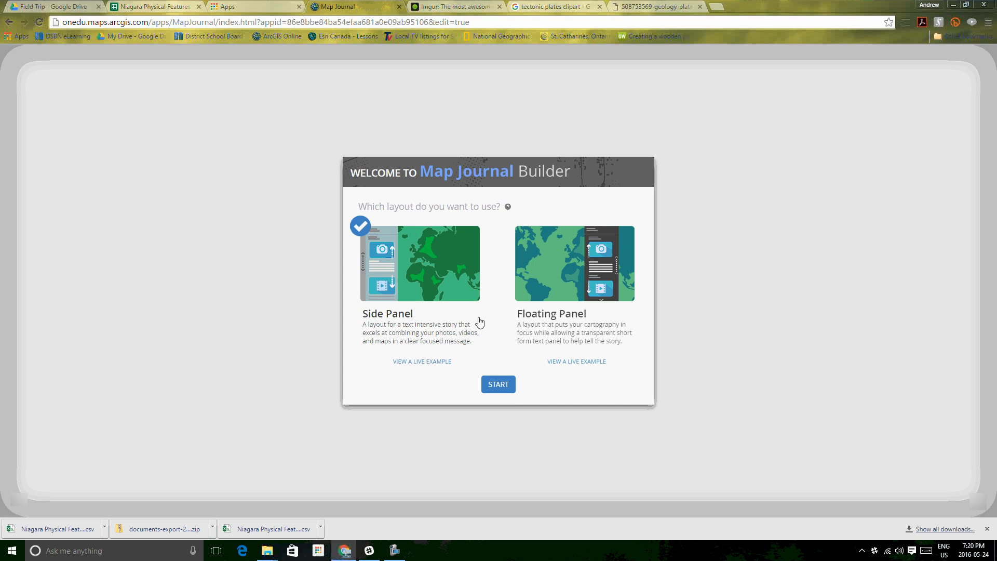
Start the map journal with the Side Panel layout and title it "Niagara Physical Features"
click(499, 384)
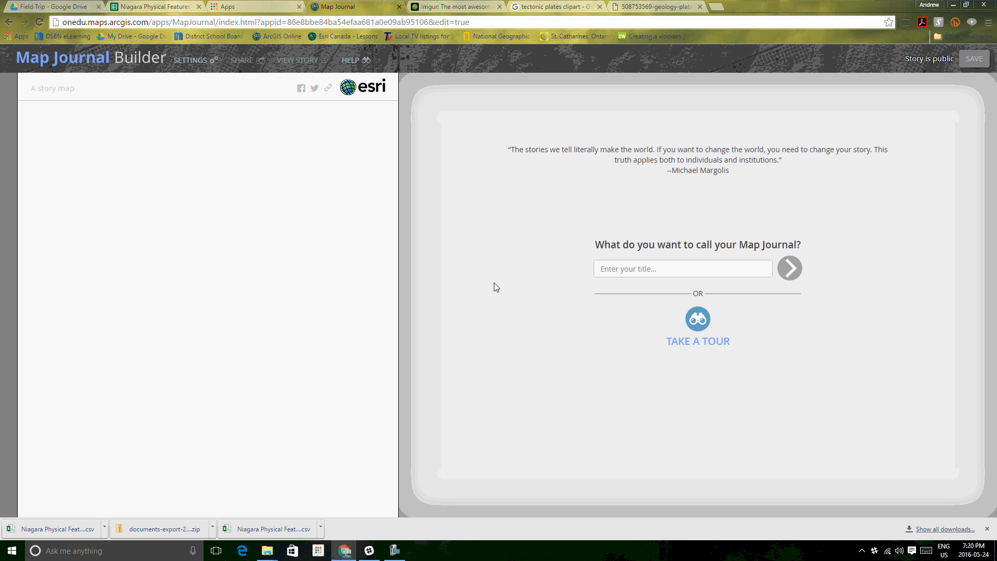
click(659, 270)
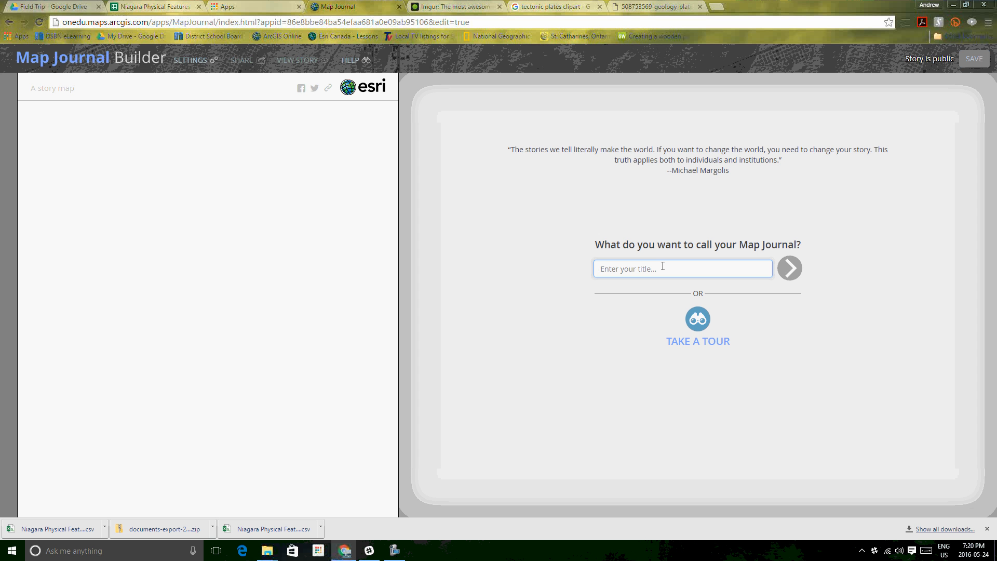
text(Niagara)
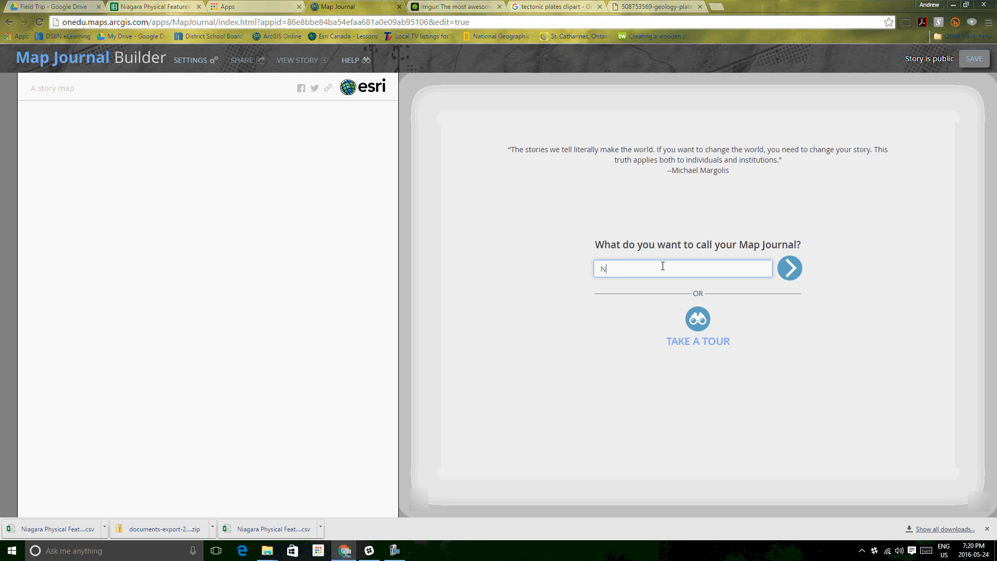
text( Physical Features)
click(790, 269)
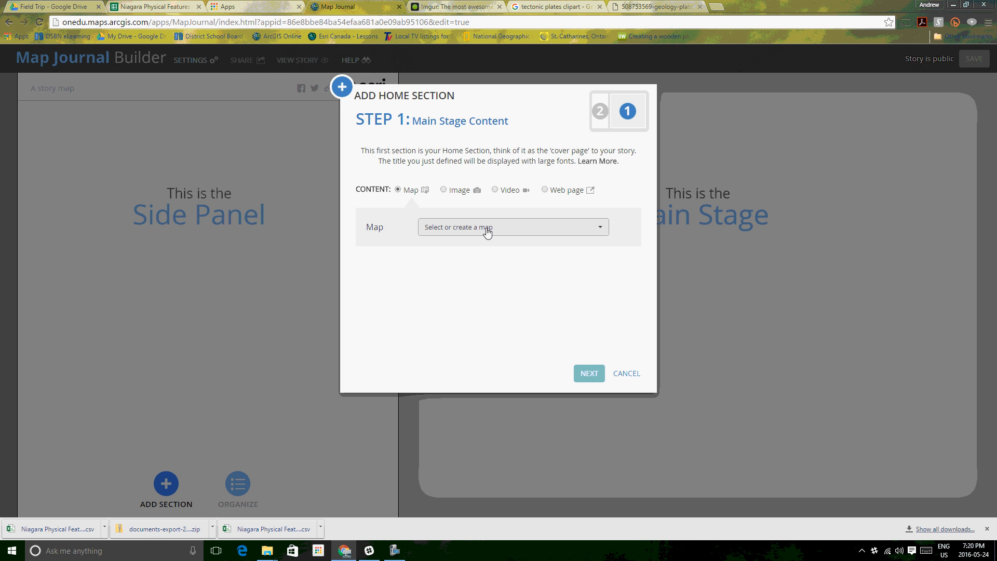
Use the Niagara Physical Features map for the home section's main stage and save a custom map location covering the Niagara region
click(487, 232)
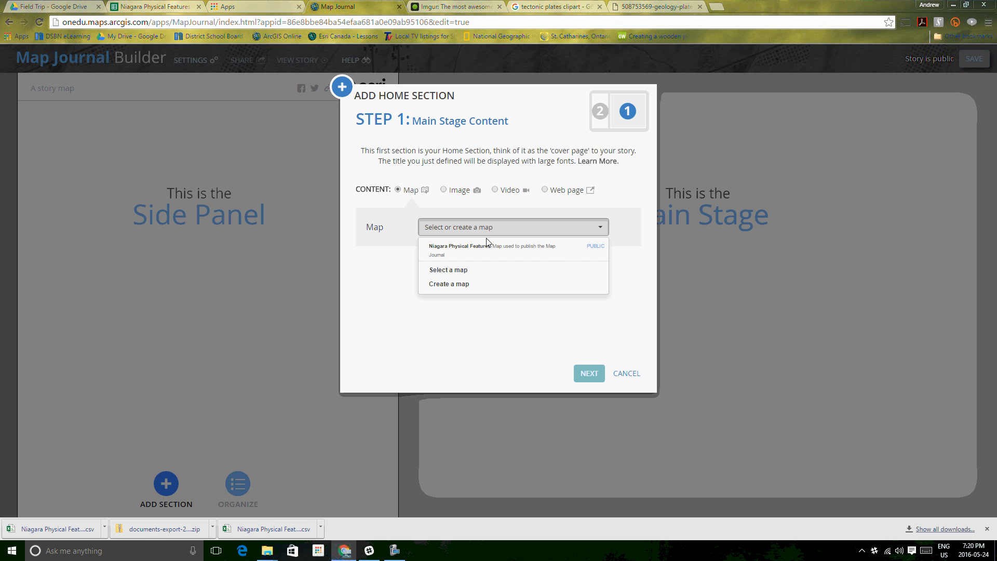
click(459, 250)
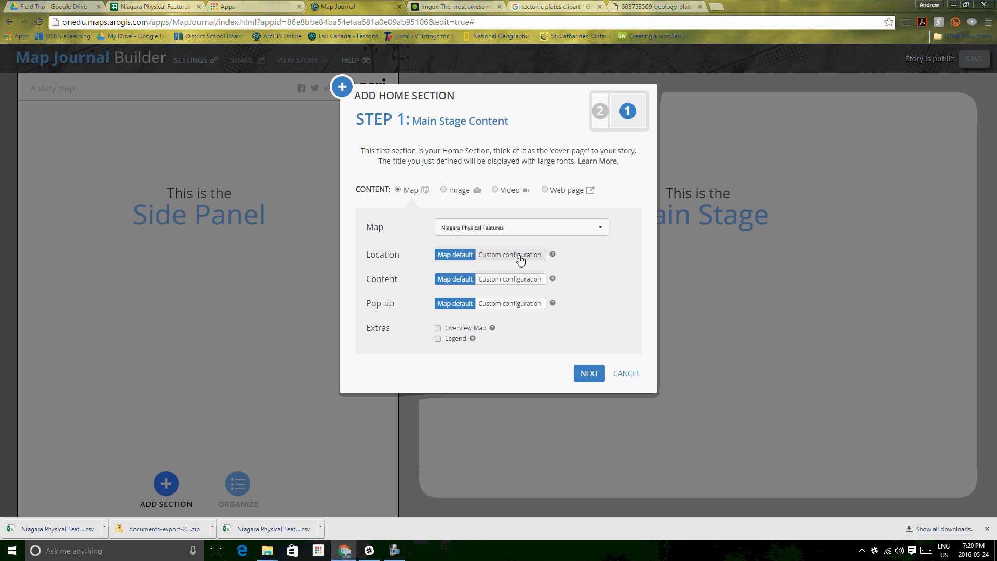
click(520, 255)
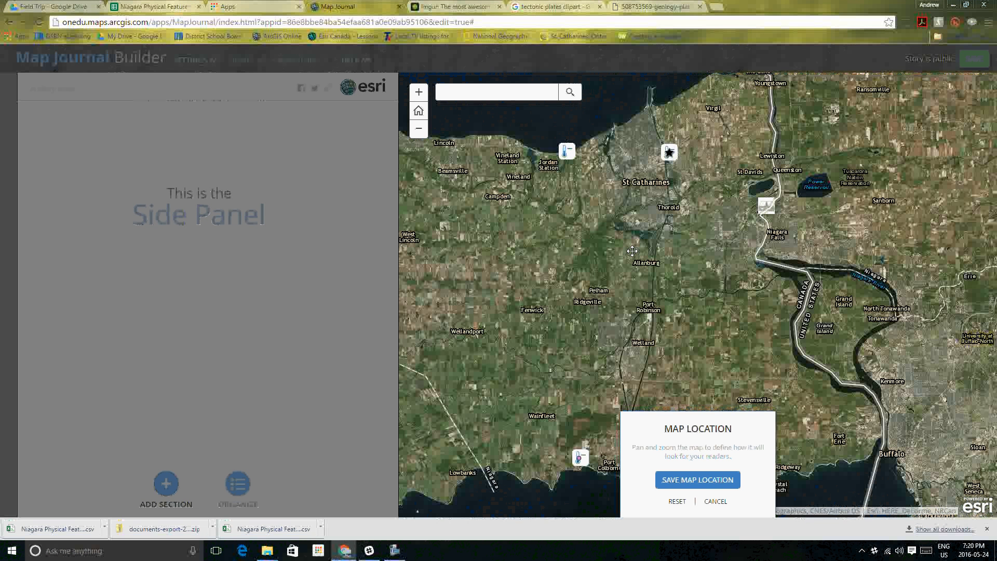
drag(632, 251, 631, 252)
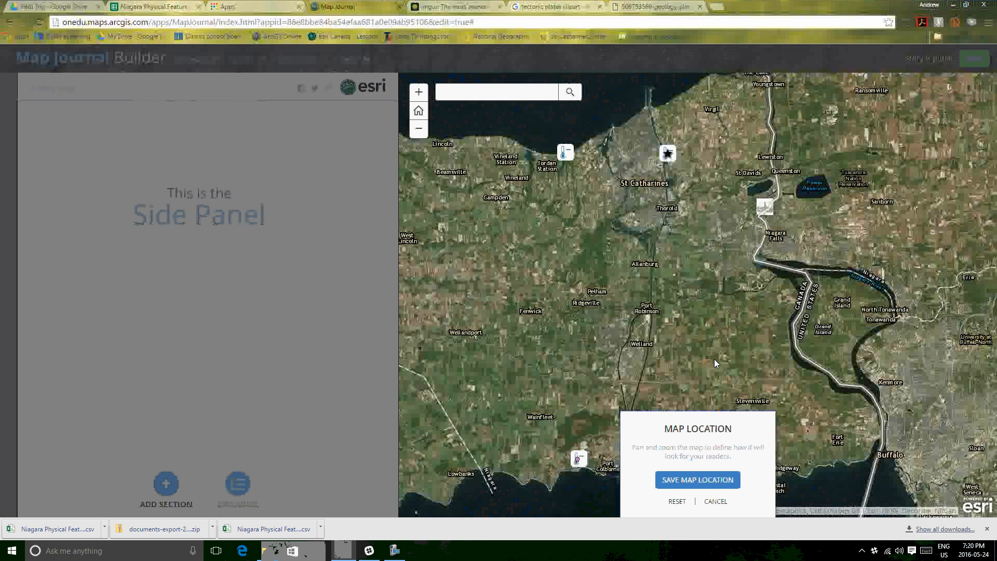
click(725, 480)
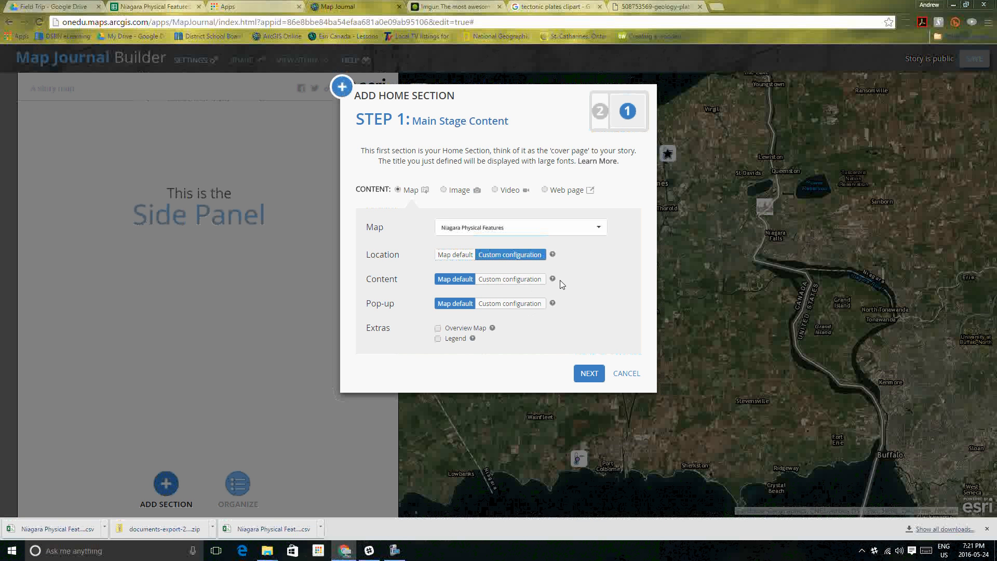
Enable the legend for the home section's map and add the section with the side panel text "Introduction"
click(438, 339)
click(589, 375)
click(521, 242)
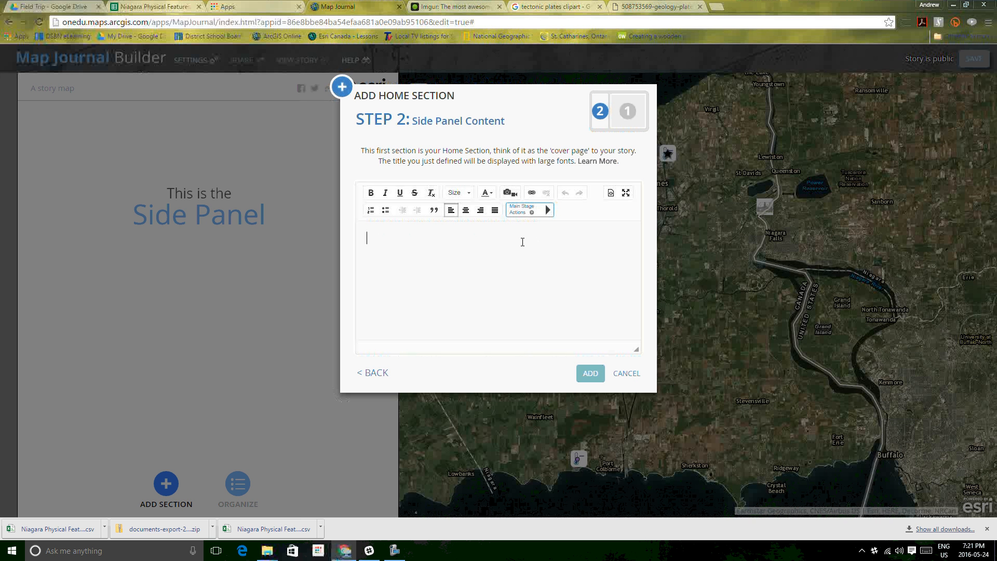
text(Introduction)
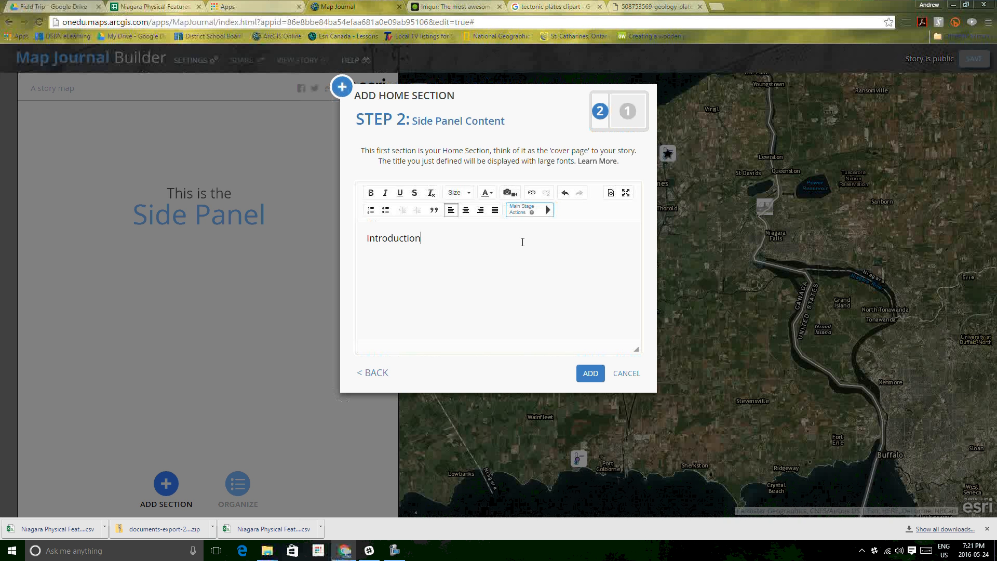
click(592, 373)
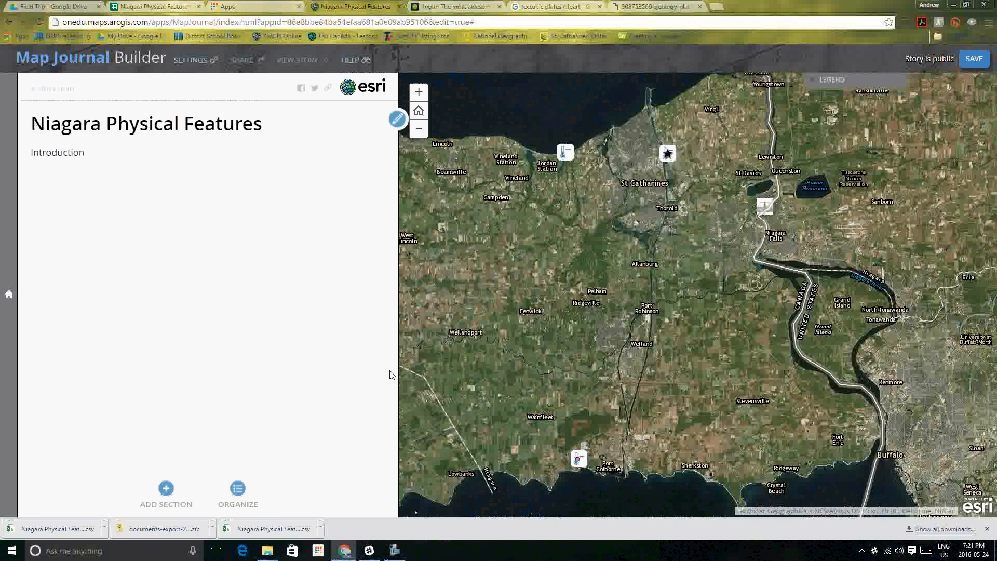
Start a new journal section titled "Glacial Striations"
click(166, 492)
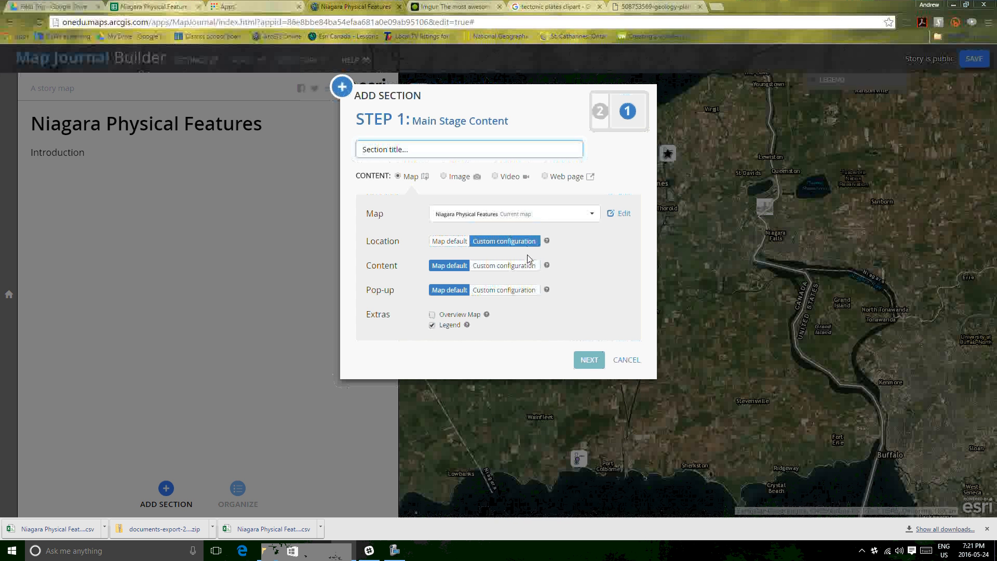
text(Glacial )
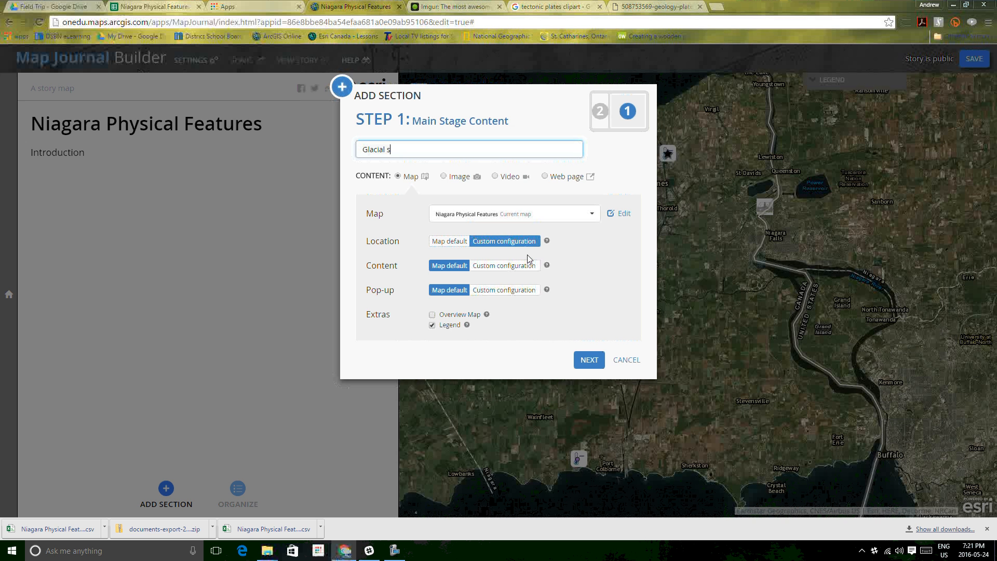
text(Striation)
Save a custom map location for the section, zoomed in on the Striations point near Port Colborne with its pop-up open
mouse_move(547, 241)
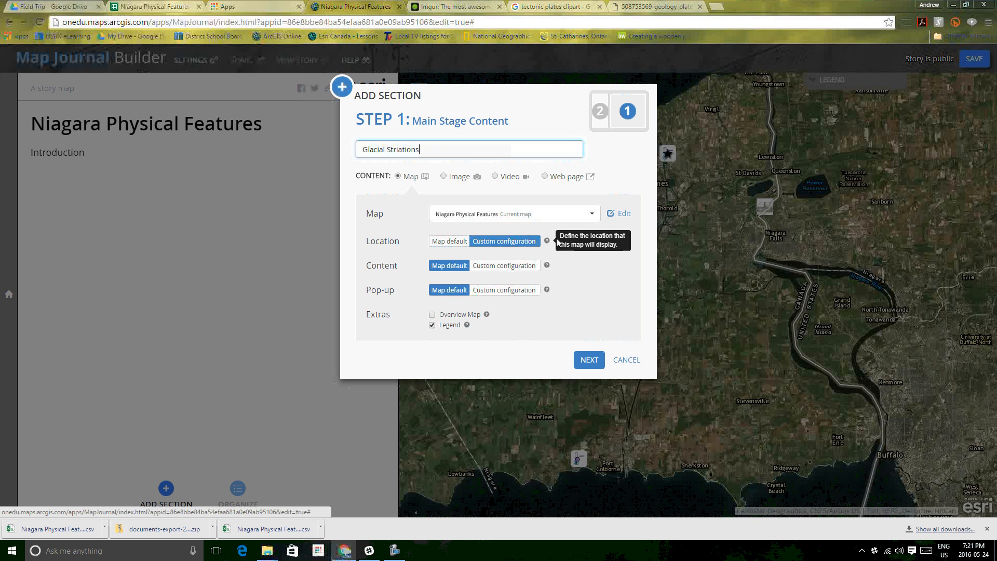
click(512, 244)
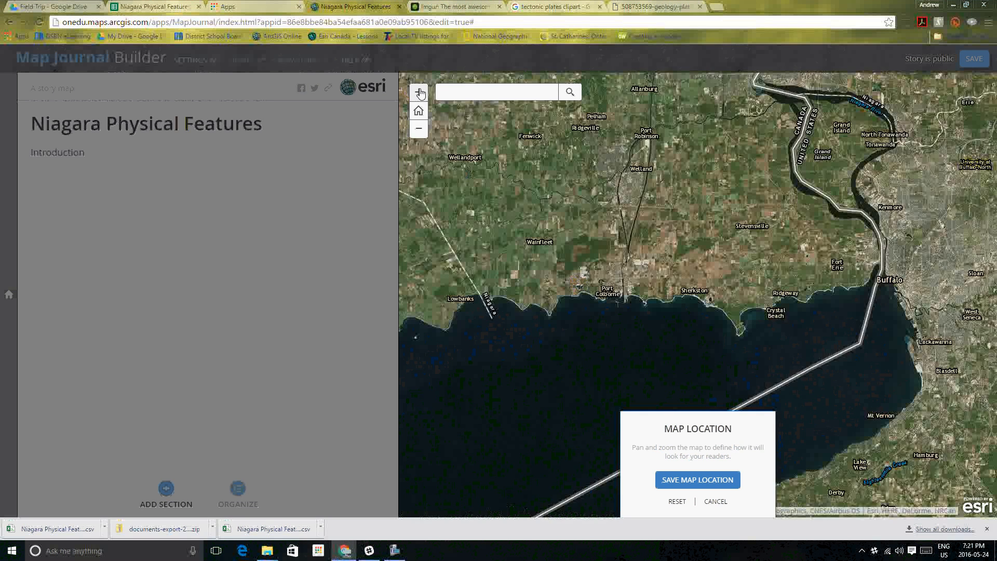
click(419, 92)
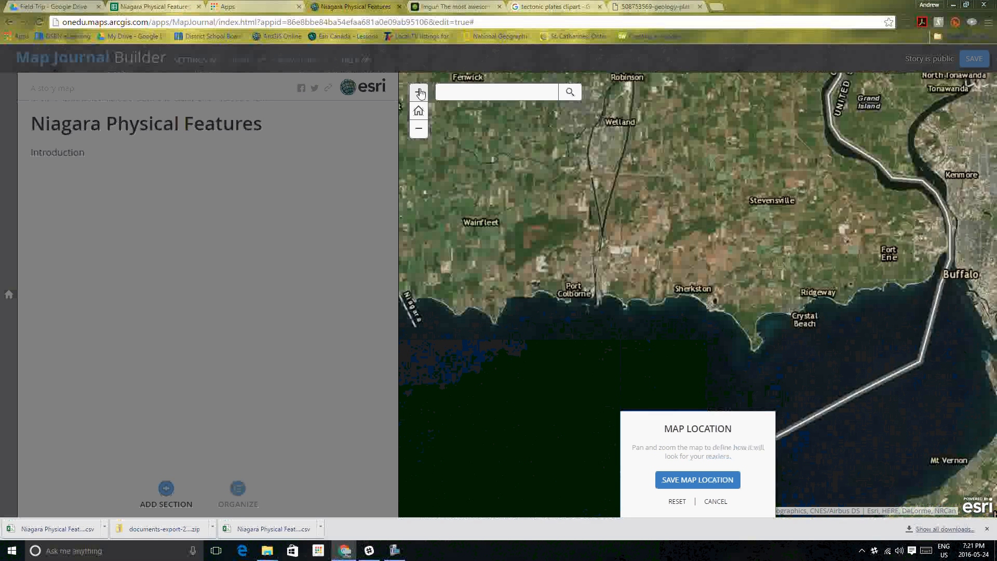
click(420, 94)
drag(528, 266, 746, 257)
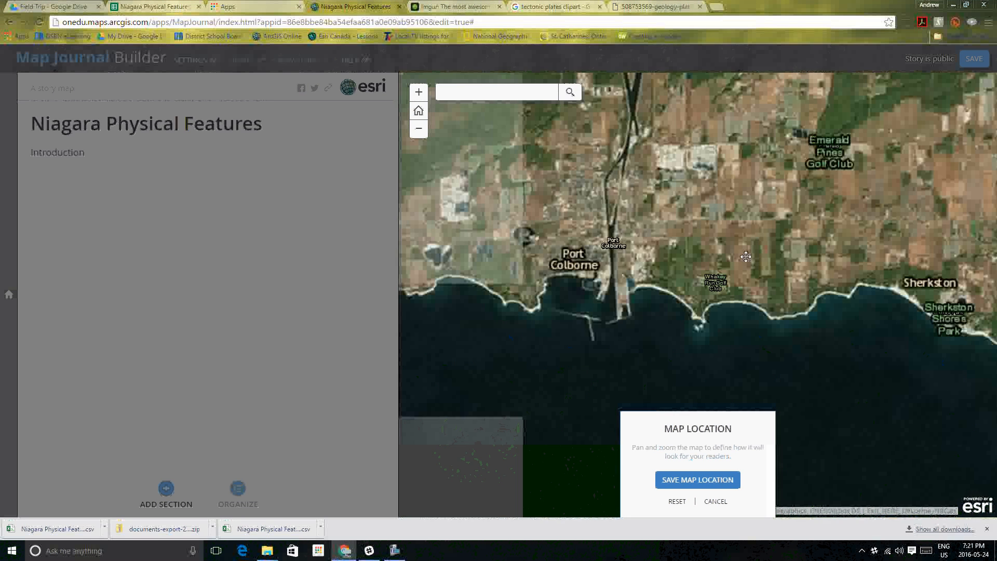
click(419, 93)
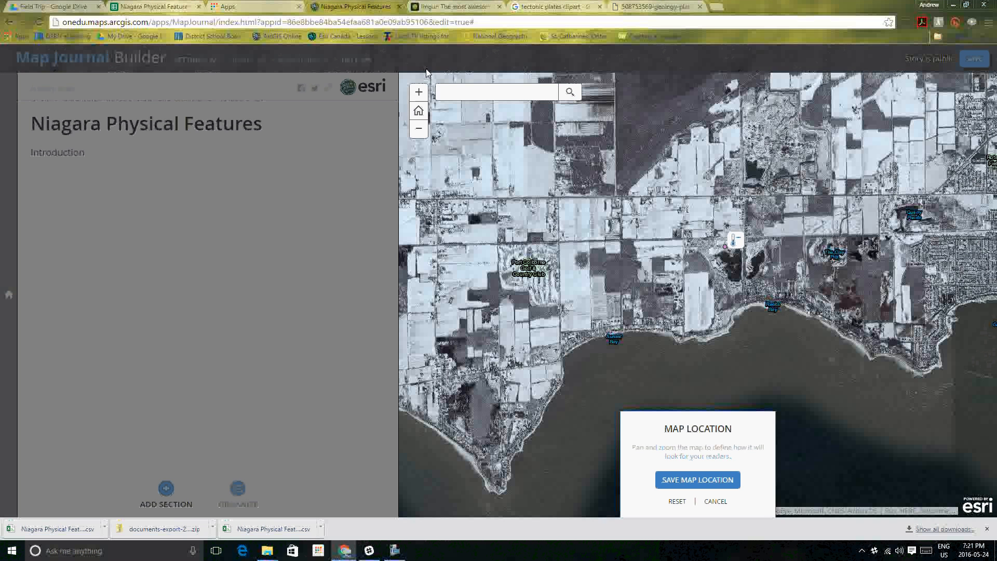
click(421, 94)
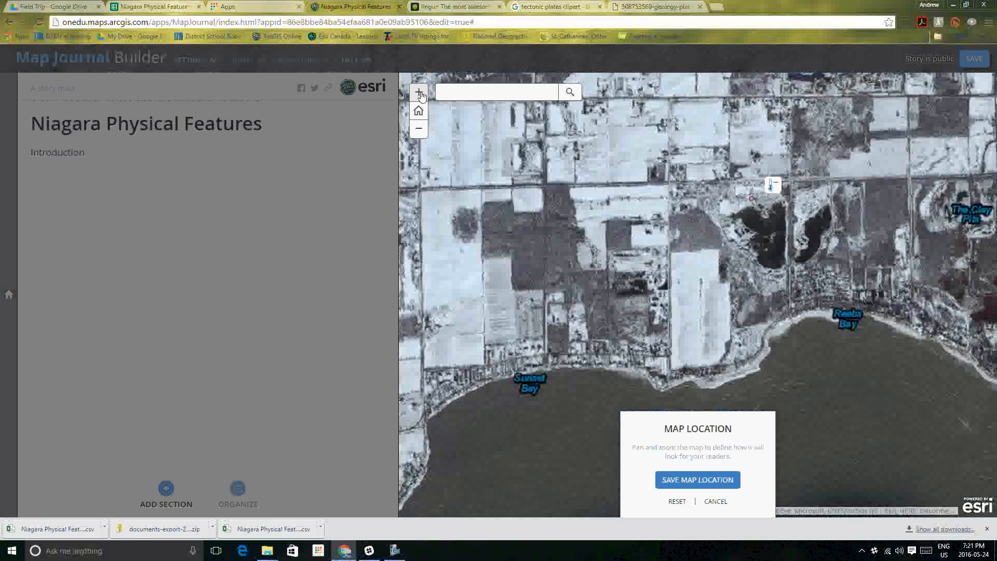
click(421, 93)
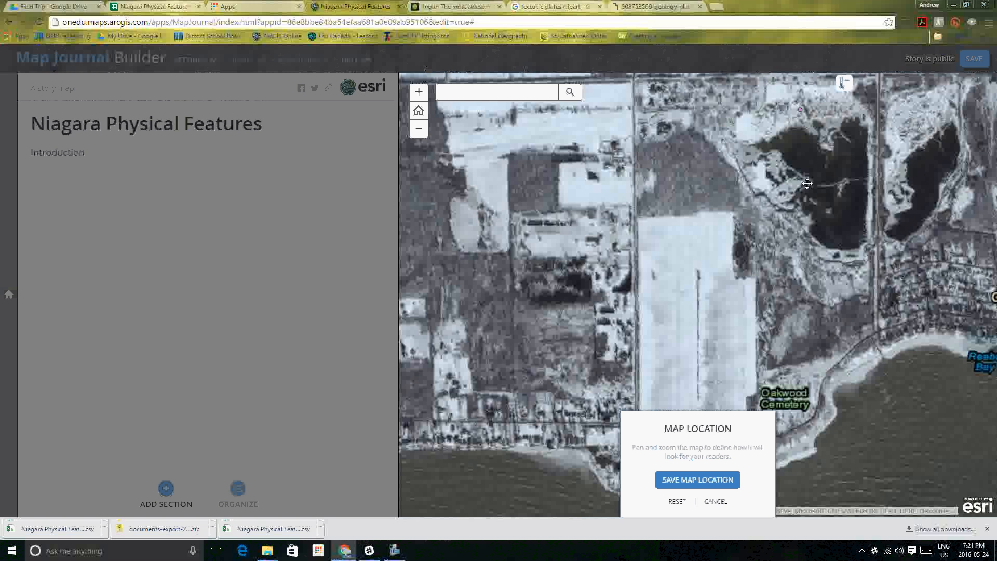
drag(806, 184, 589, 318)
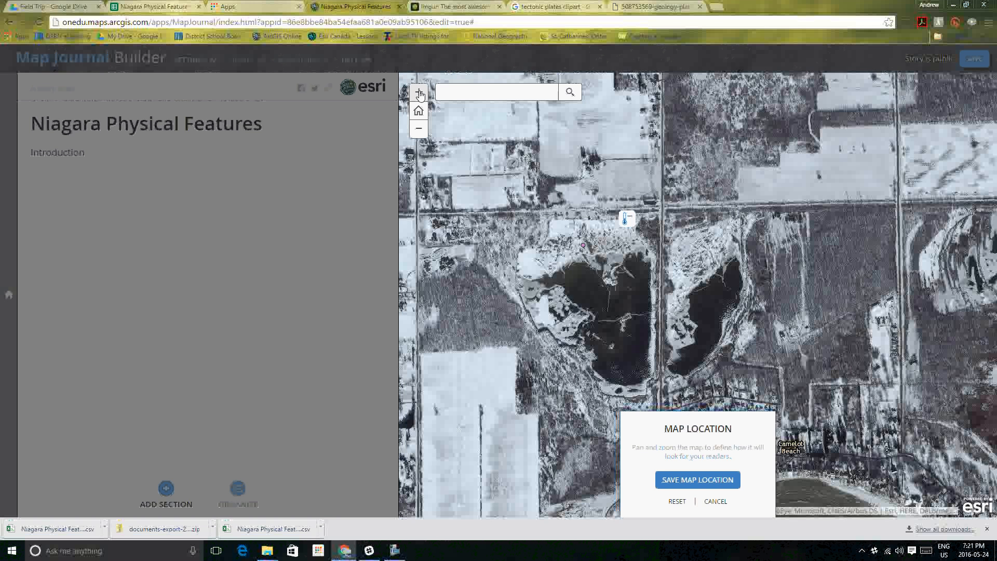
click(420, 94)
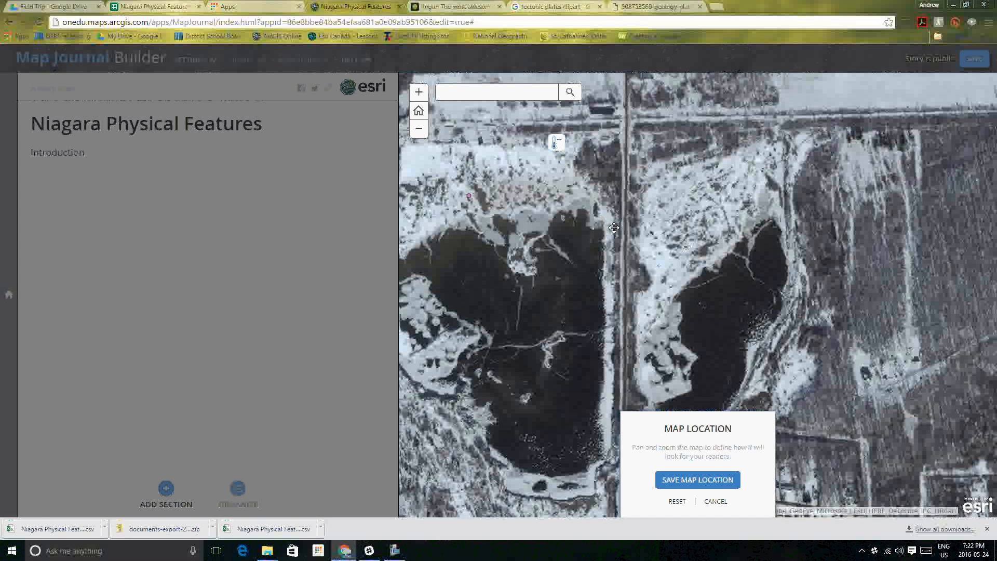
drag(557, 142, 629, 226)
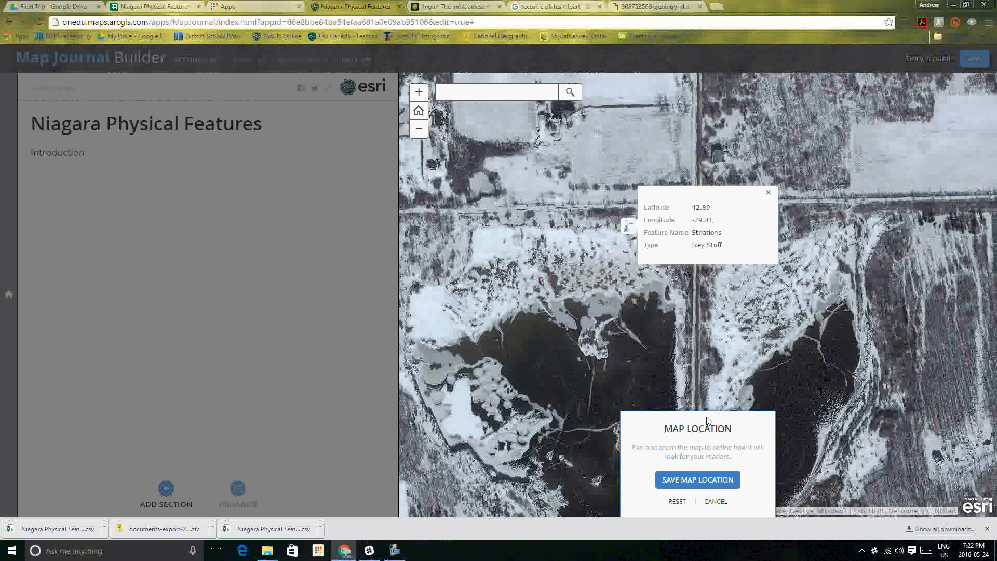
click(716, 481)
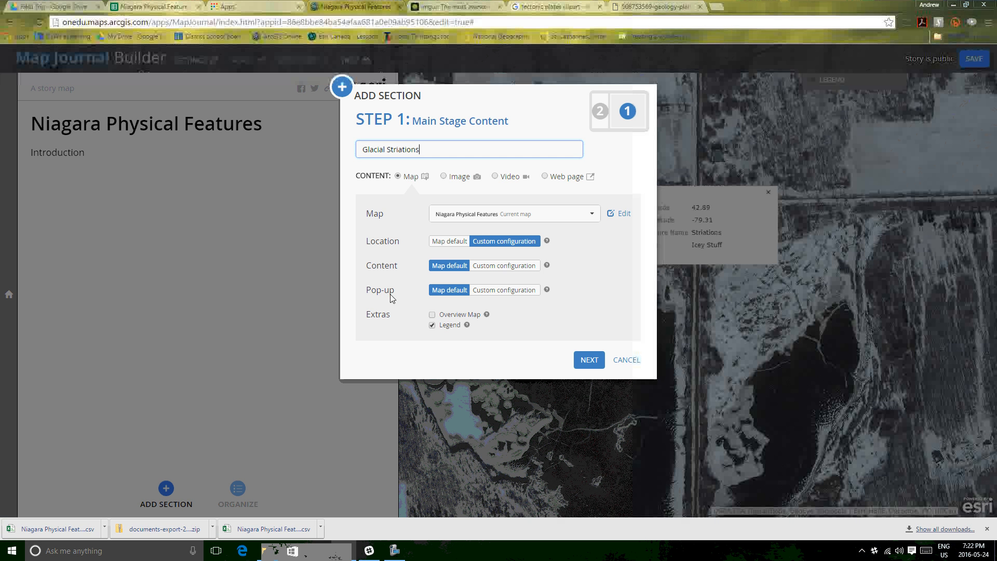
Save a custom pop-up configuration showing the Striations point's details and proceed to the side panel content
click(485, 295)
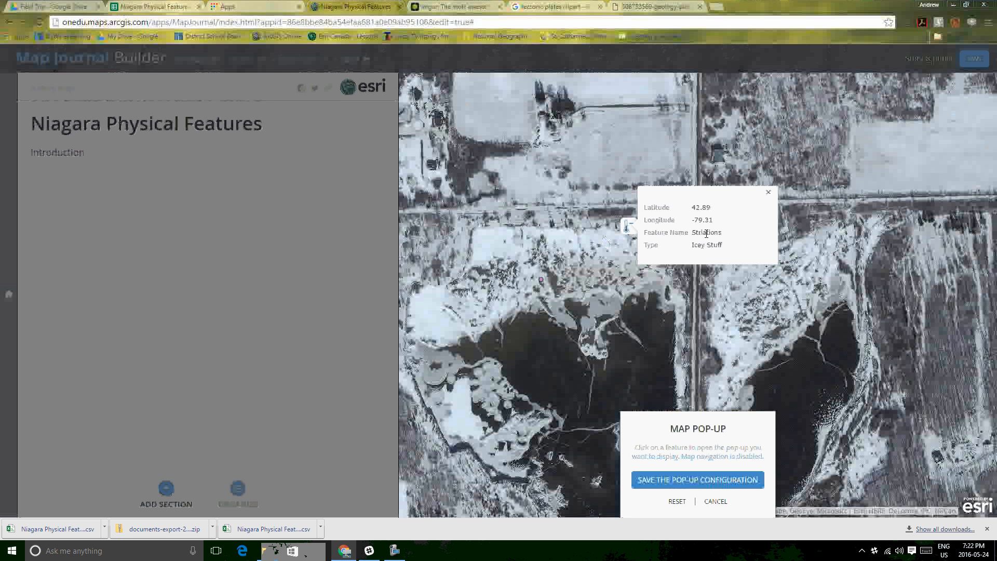
click(714, 480)
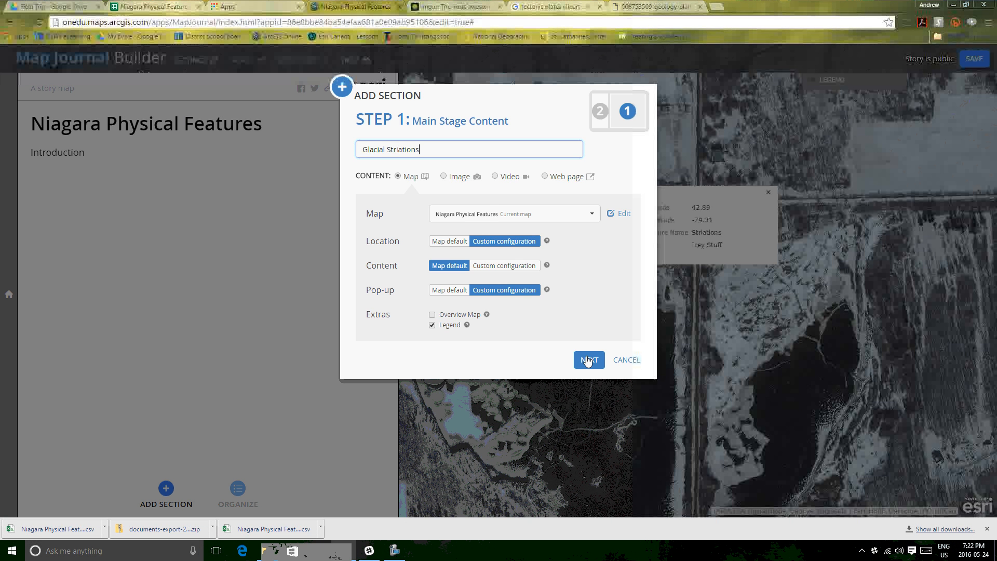
click(587, 361)
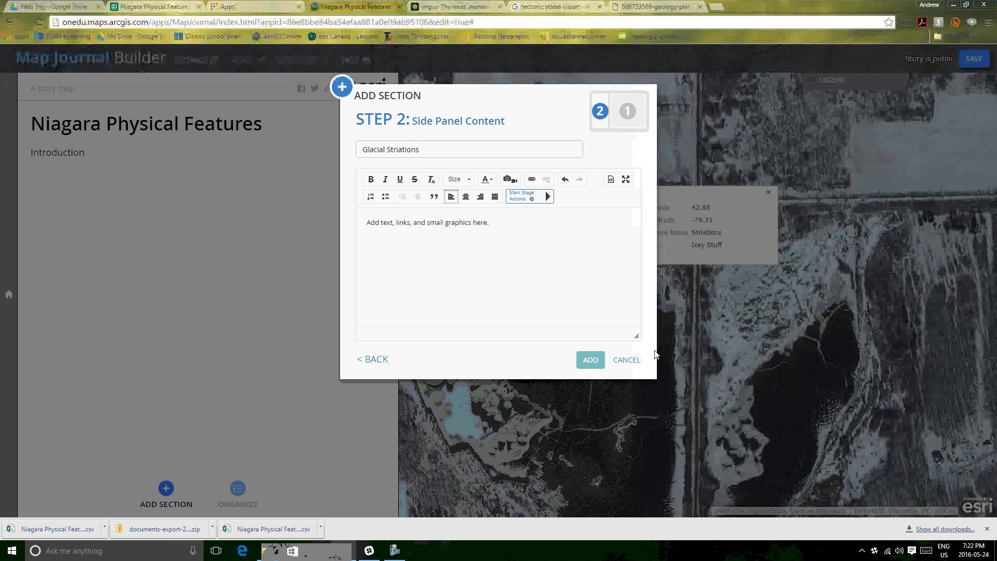
Enter "Description of a glacial striation....." as the Glacial Striations section's side panel text
click(480, 229)
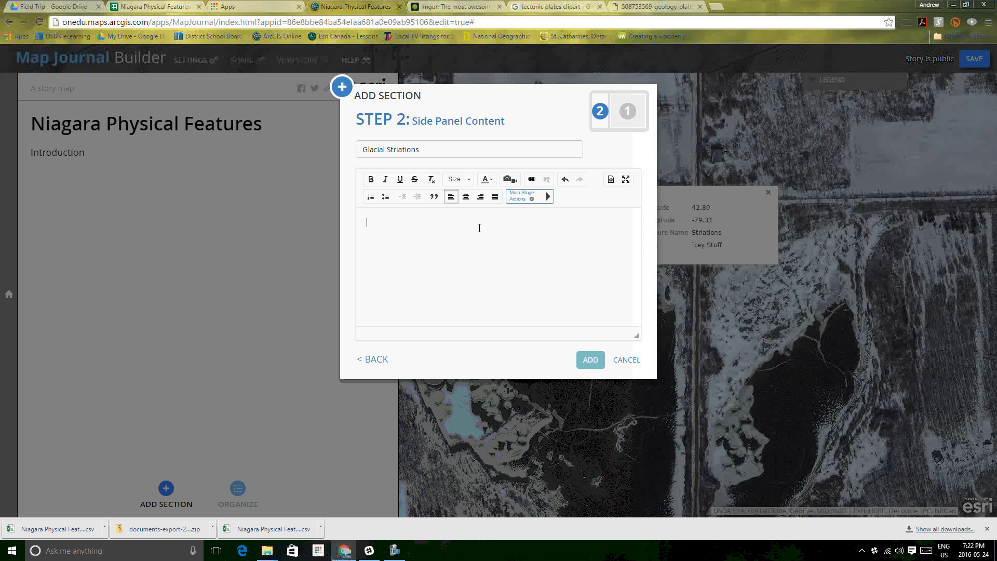
text(Descript)
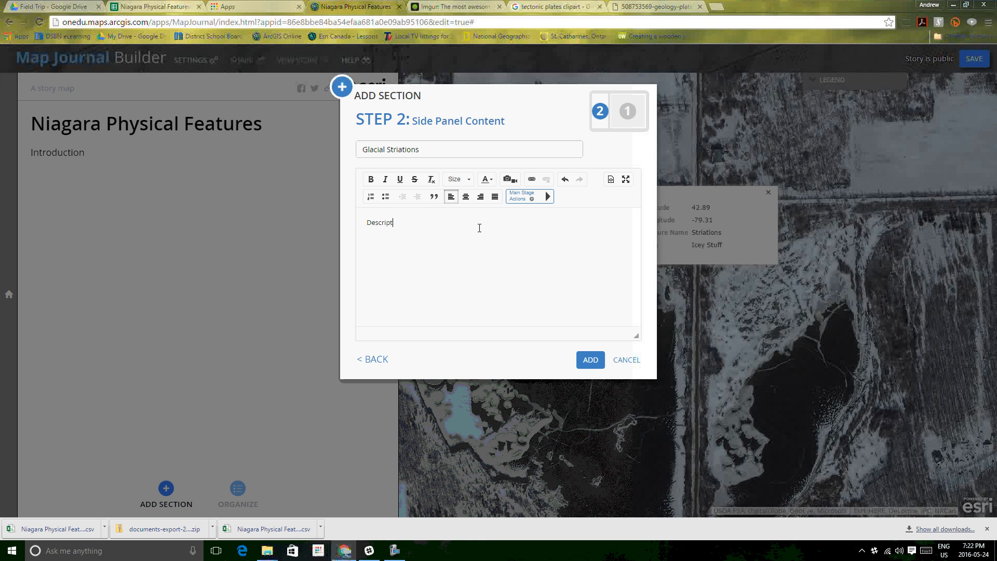
text(ion of a glacial strai)
key(BackSpace)
text(iation.....)
Switch to the browser tab with Imgur, search the web for "imgur" and open the site's home page
click(446, 7)
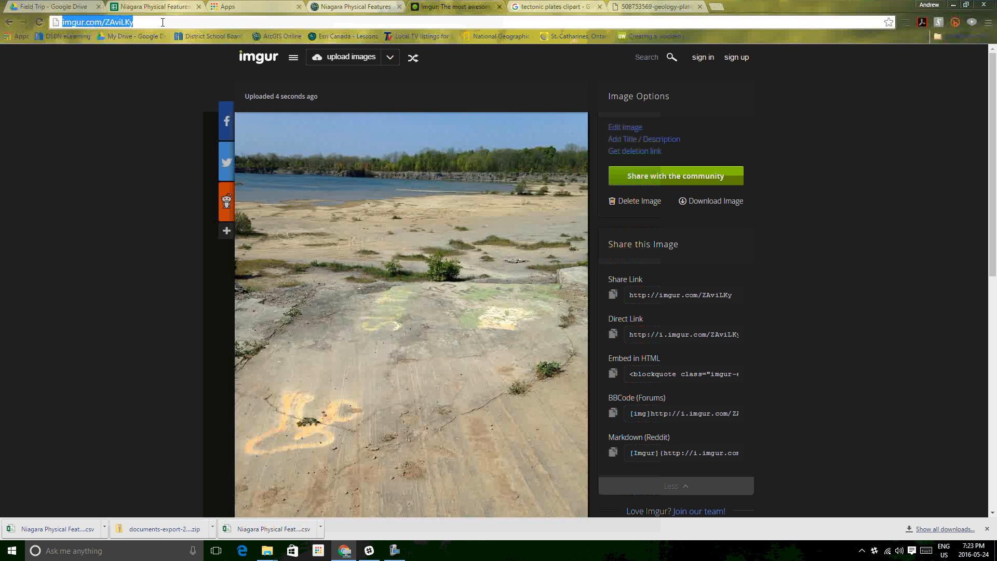
text(imgur)
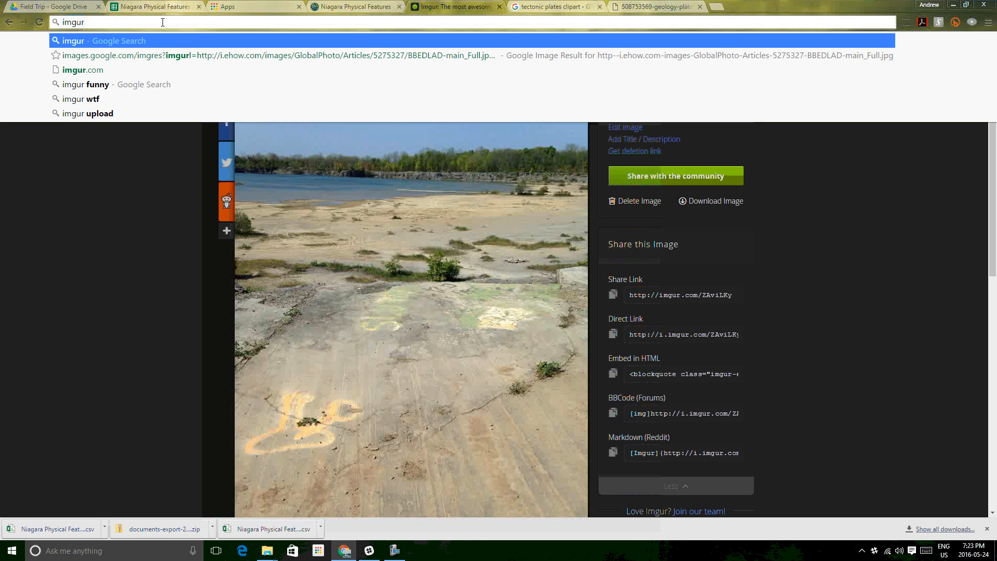
key(Return)
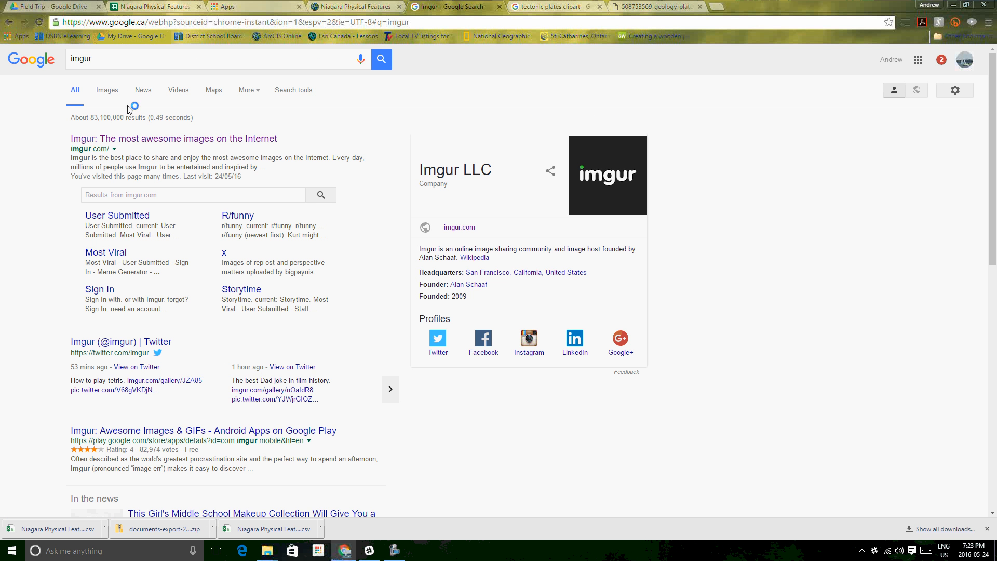
click(183, 138)
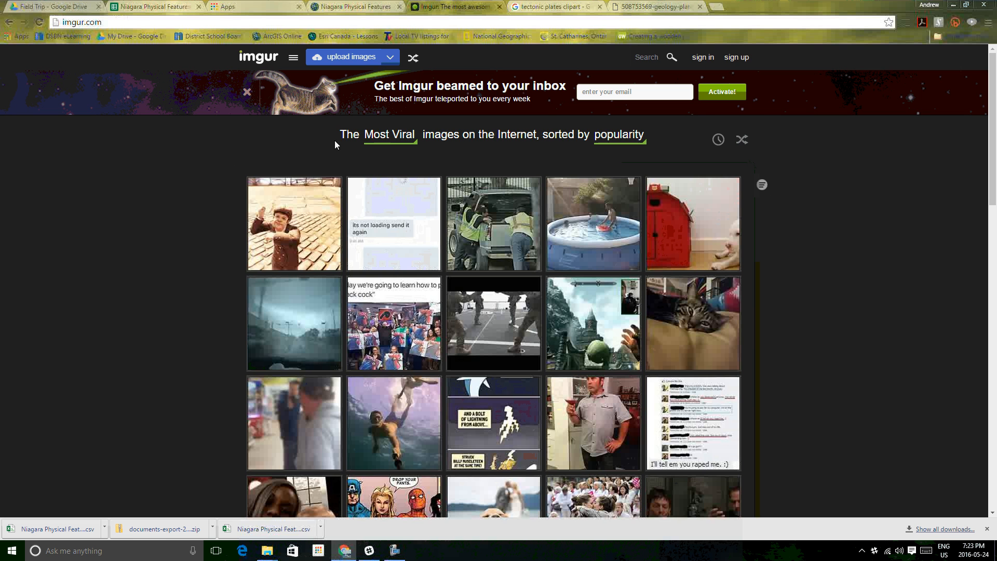
Upload the photo IMG_1029 from the documents-export-2016-05-24 folder to Imgur
click(355, 57)
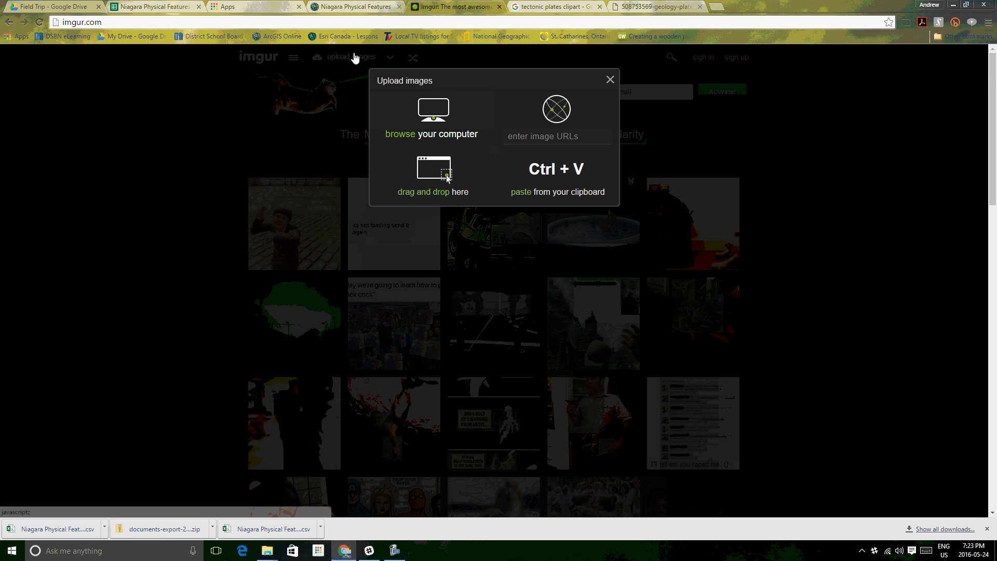
click(439, 124)
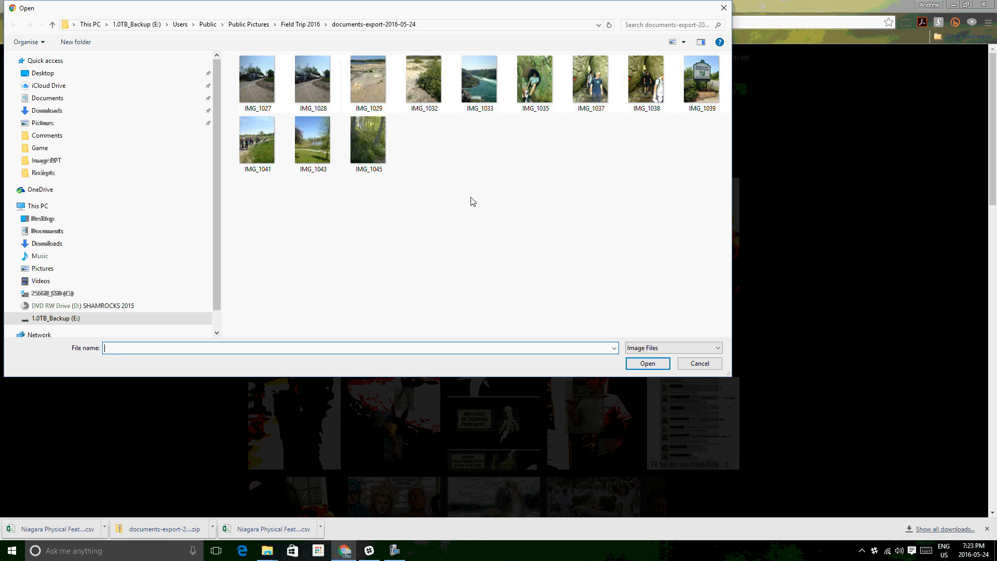
click(373, 83)
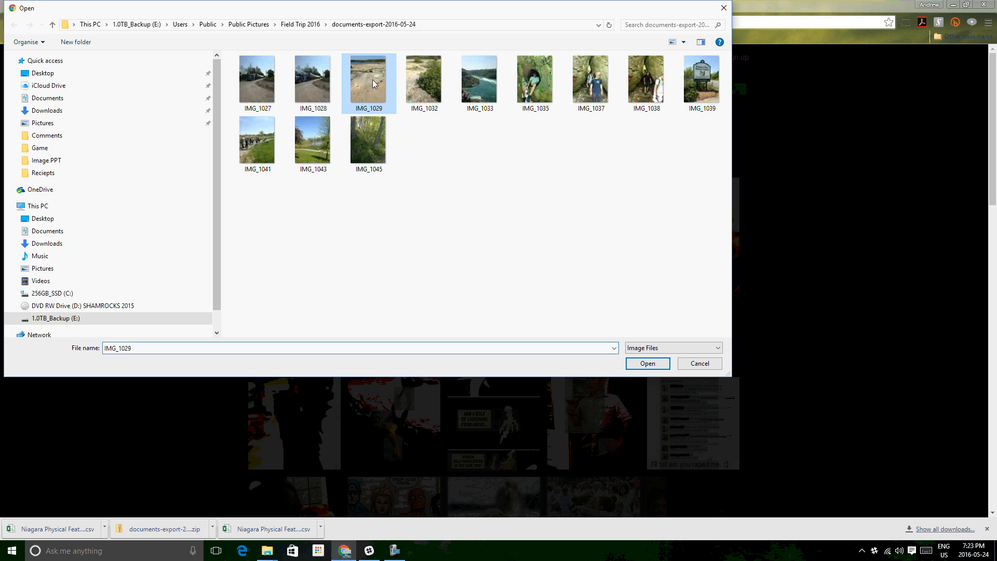
click(647, 364)
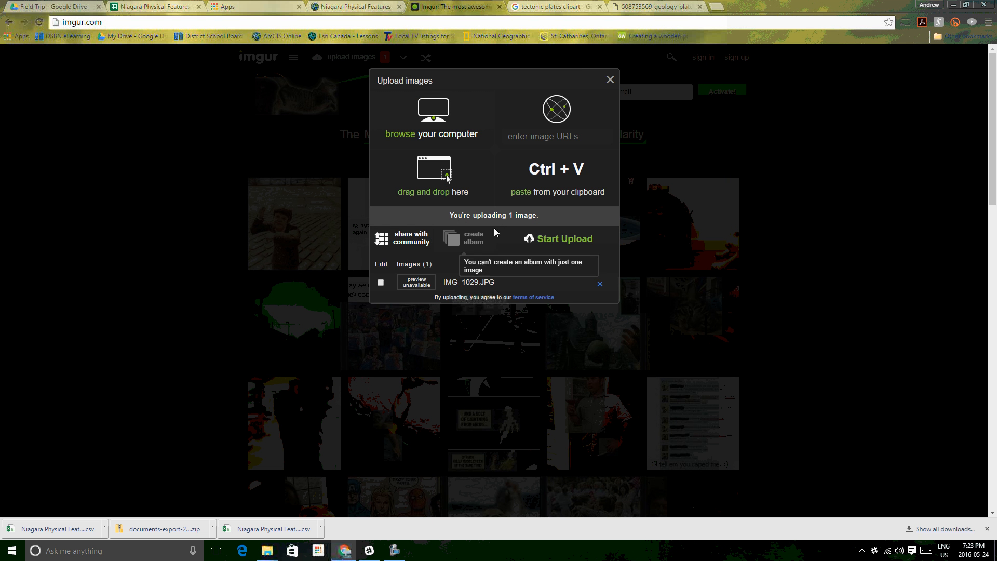
click(561, 243)
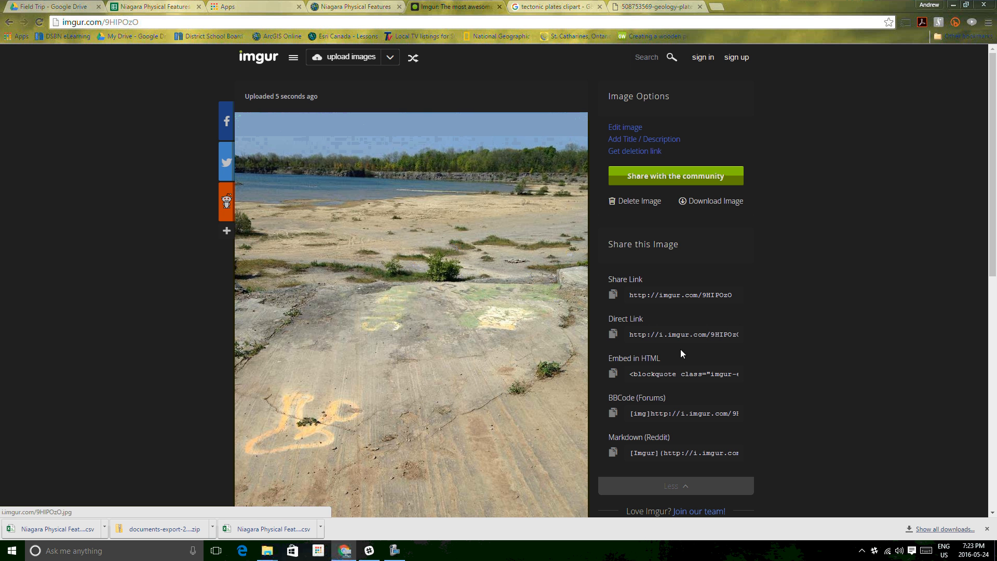
Copy the direct link of the uploaded photo on Imgur and return to the Map Journal Builder browser tab
click(671, 335)
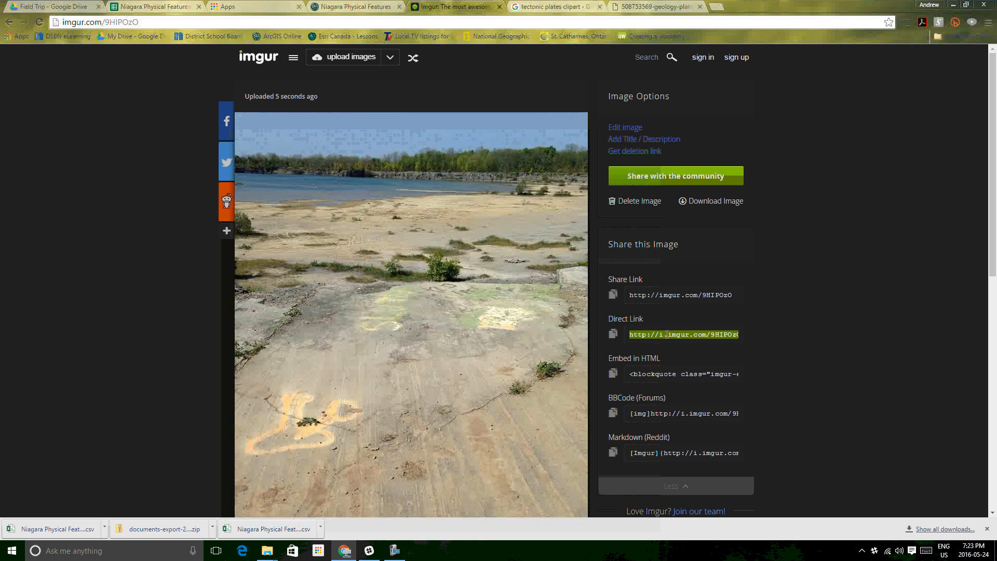
right_click(667, 335)
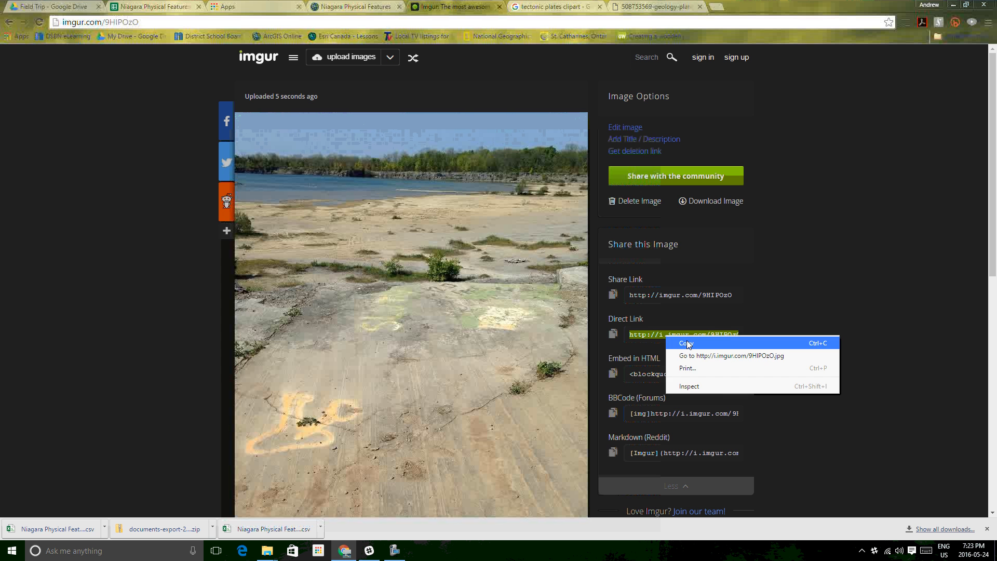
click(733, 342)
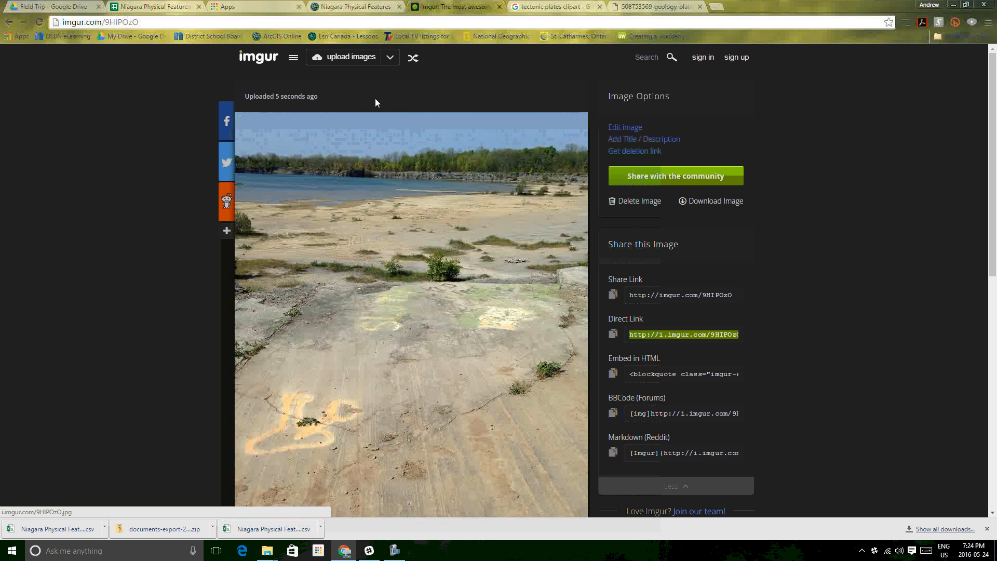
click(341, 9)
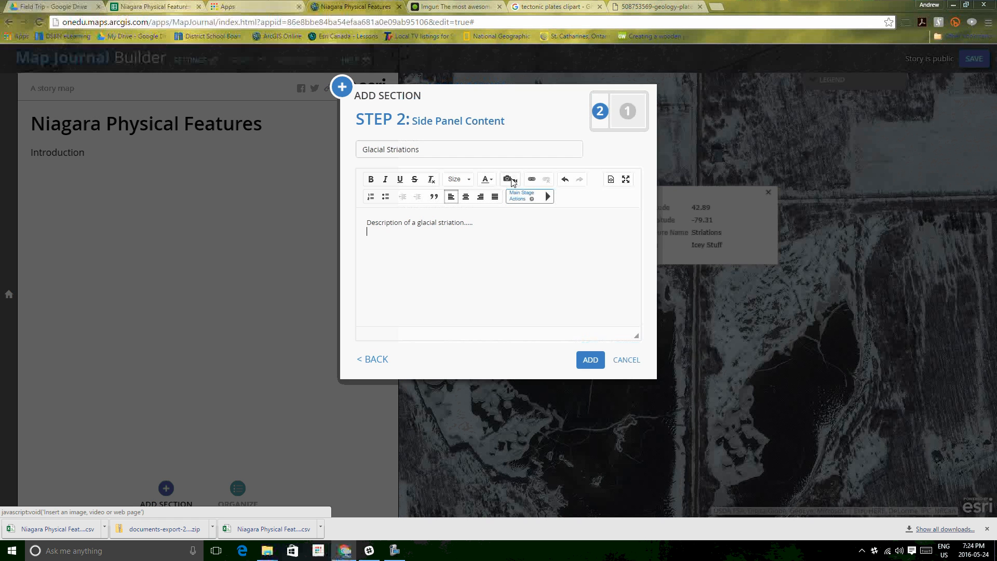
click(507, 180)
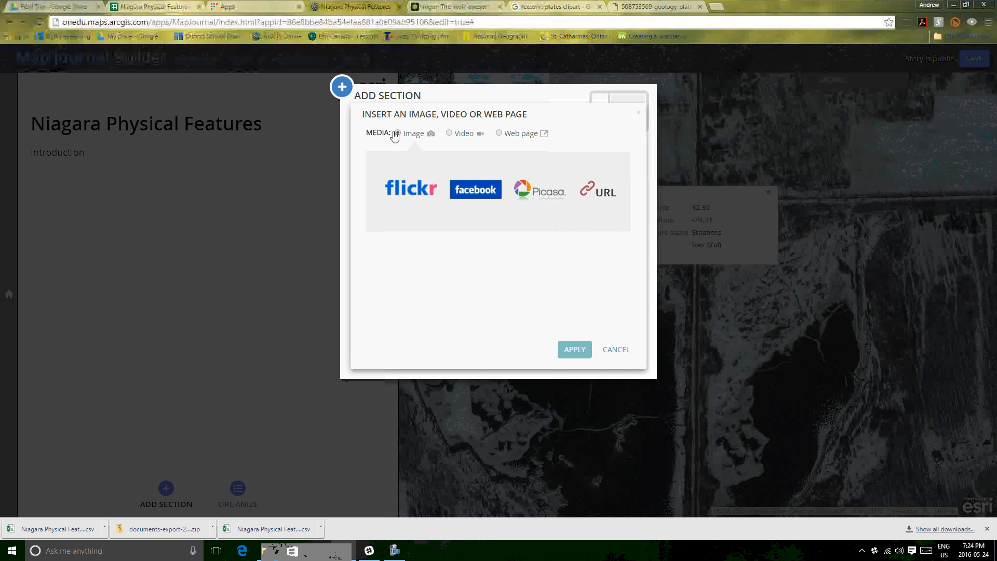
click(597, 190)
right_click(457, 182)
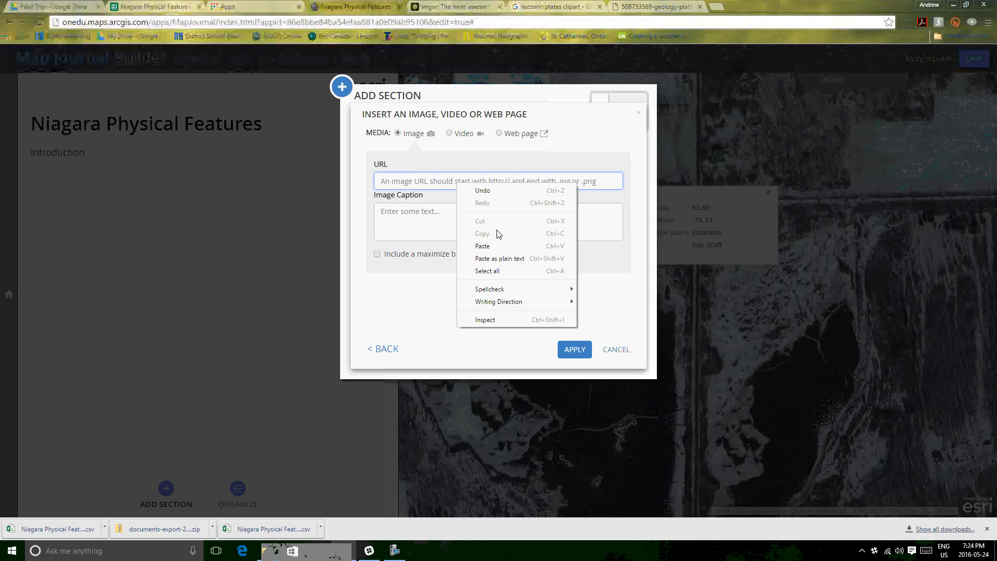
click(503, 245)
Caption the image "Port Colborne quarry glacial striation" with a maximize button, and add the finished Glacial Striations section to the journal
click(509, 223)
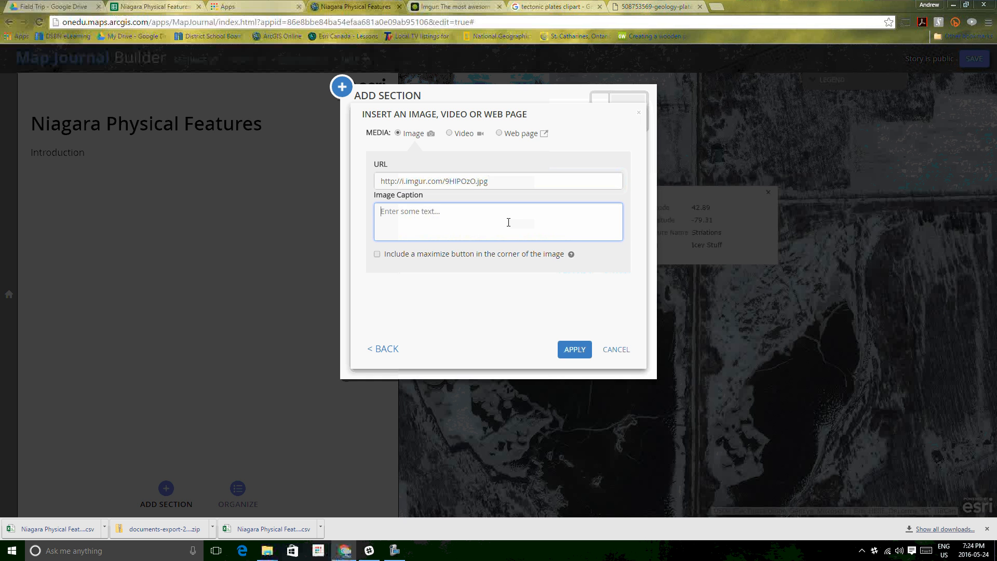
text(Port Colborne quarry glacial st)
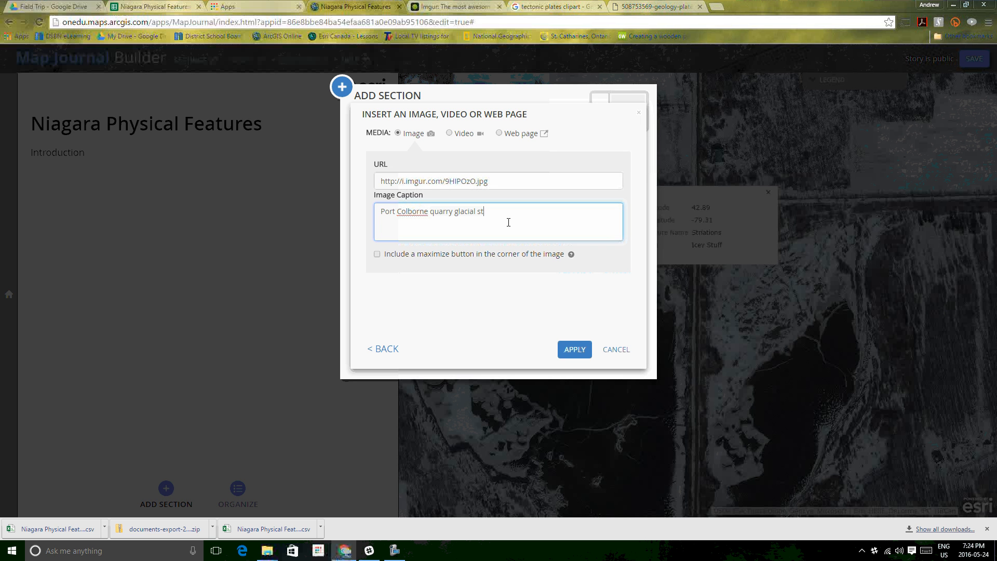
text(riation)
click(377, 255)
click(577, 350)
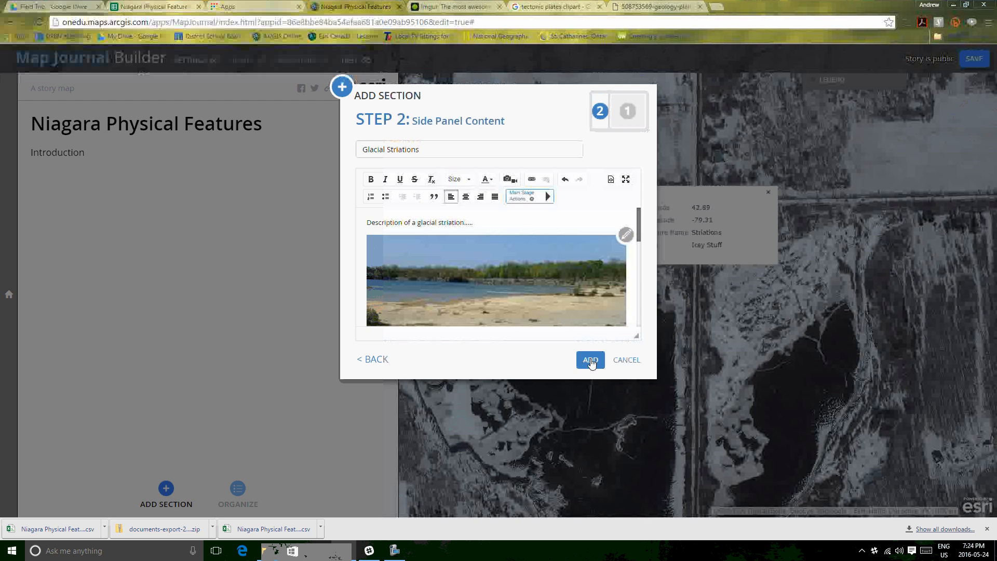
click(591, 361)
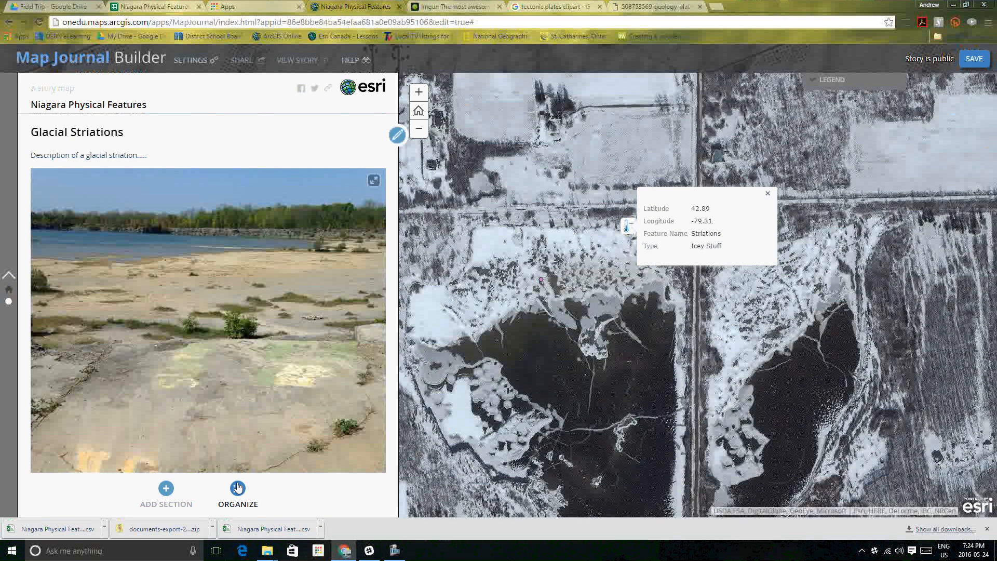
Start a new section titled "Fossils of Port Colborne" with an image from a URL as its main stage content
click(166, 489)
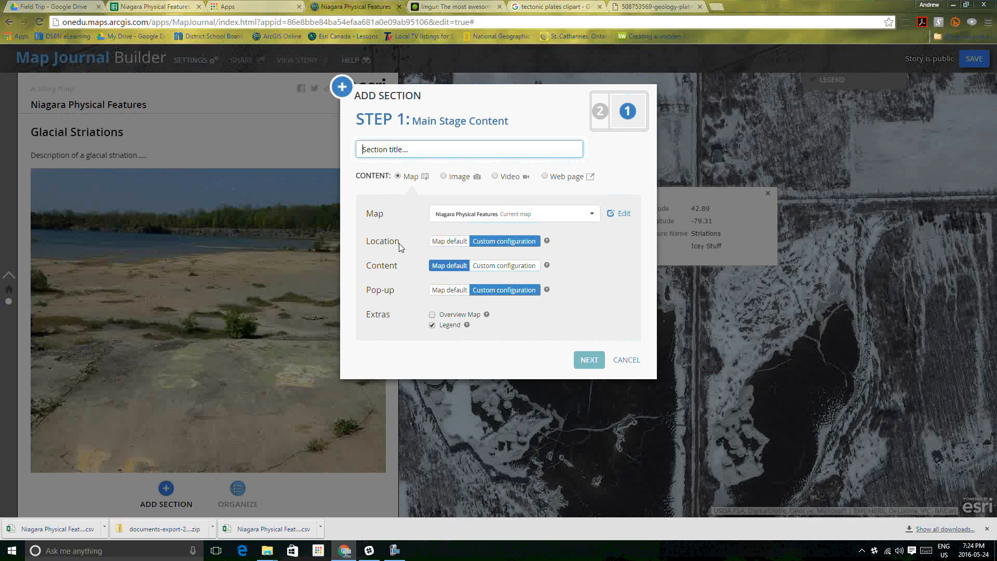
text(Fossils of)
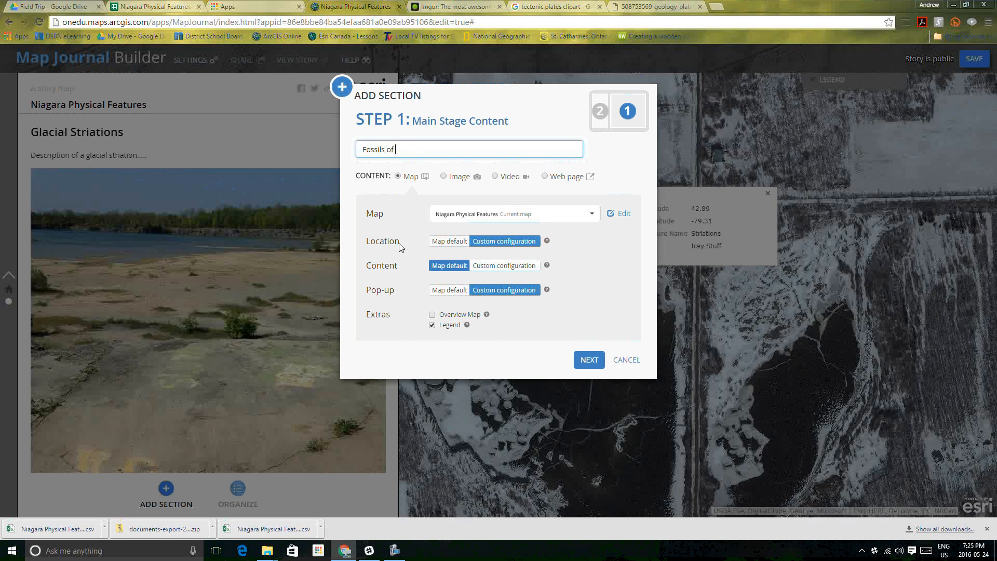
text( Port Colborne)
click(445, 177)
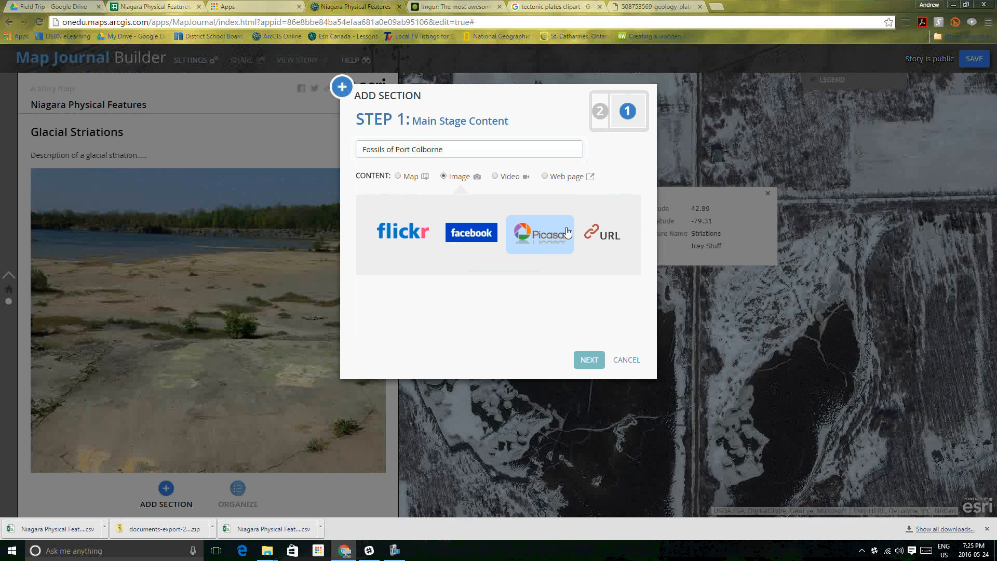
click(611, 239)
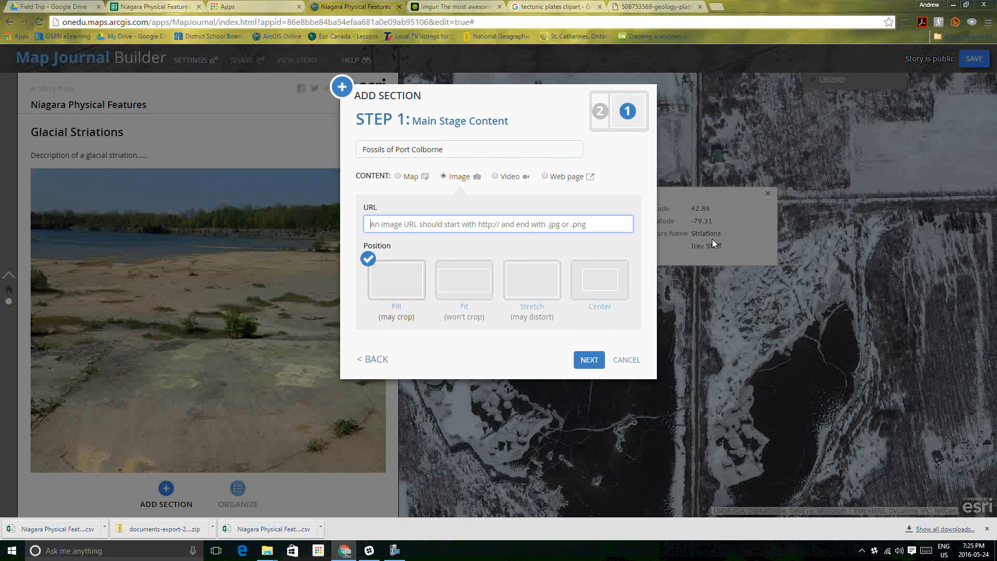
Switch to the Imgur browser tab and upload the photo IMG_1028 from the documents-export-2016-05-24 folder
click(446, 6)
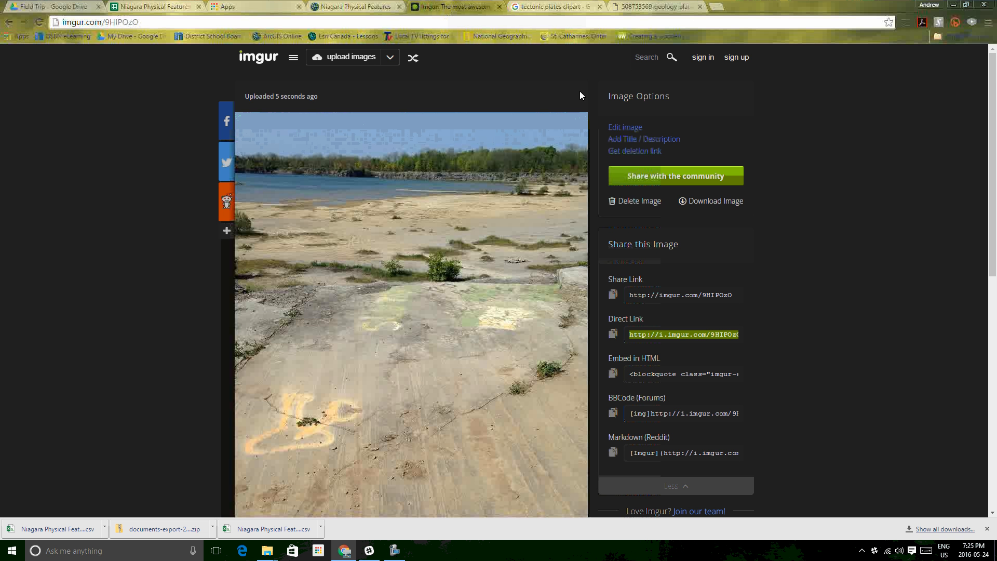
click(340, 58)
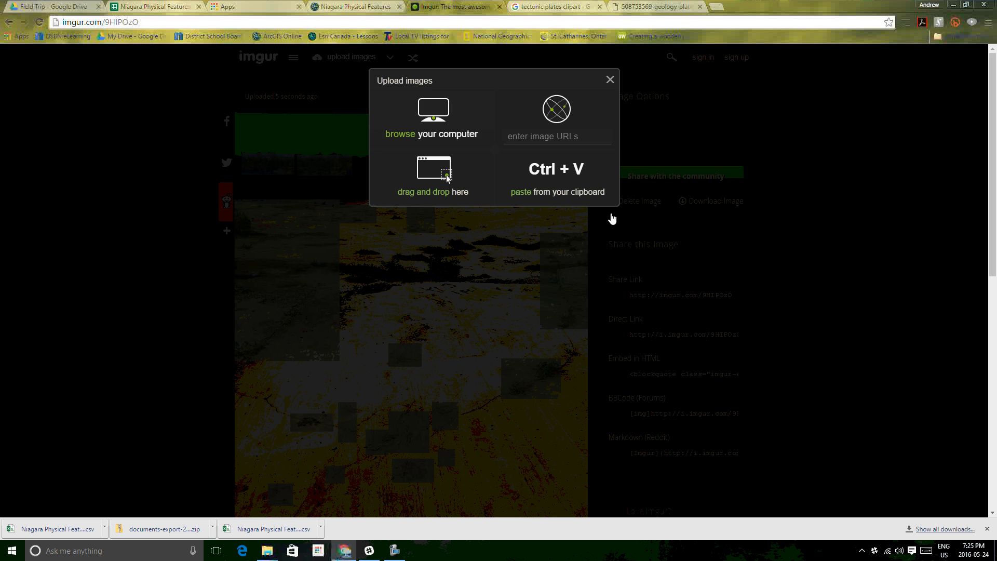
click(425, 116)
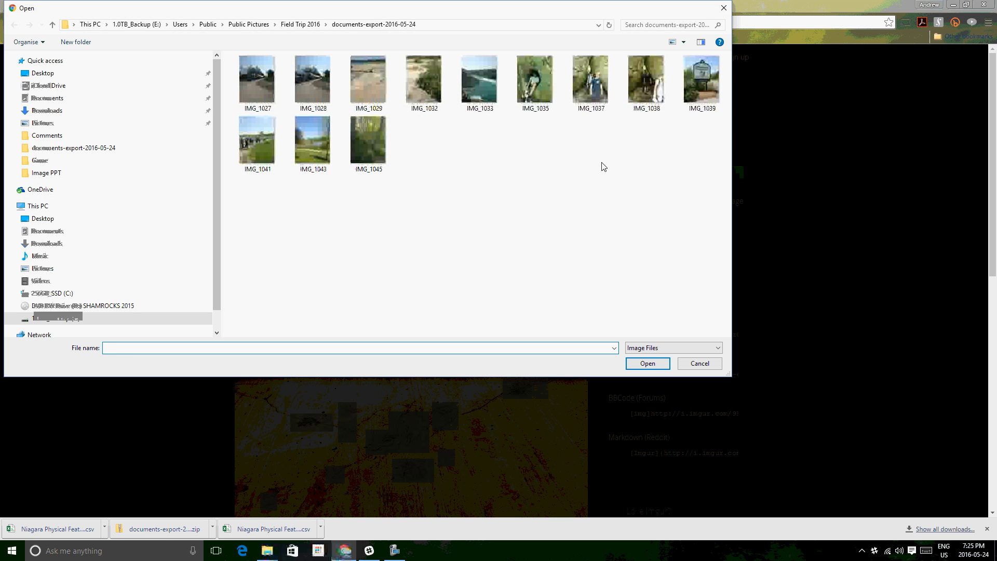
click(306, 74)
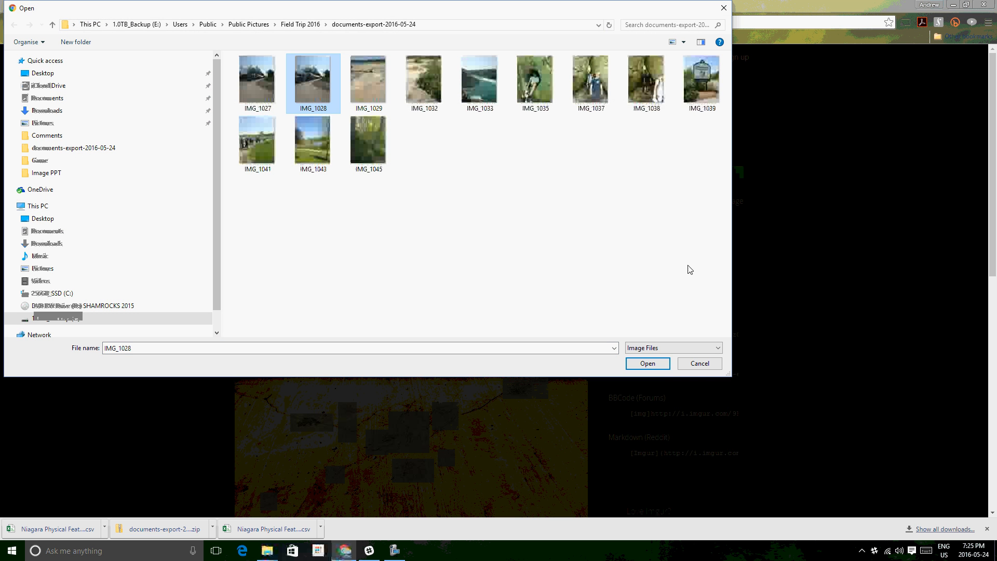
click(649, 364)
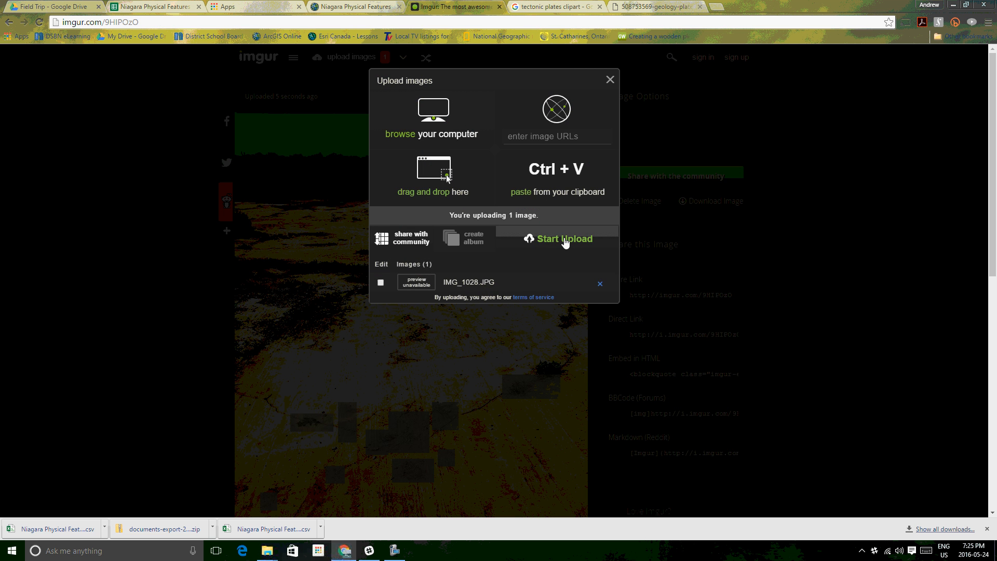
click(565, 243)
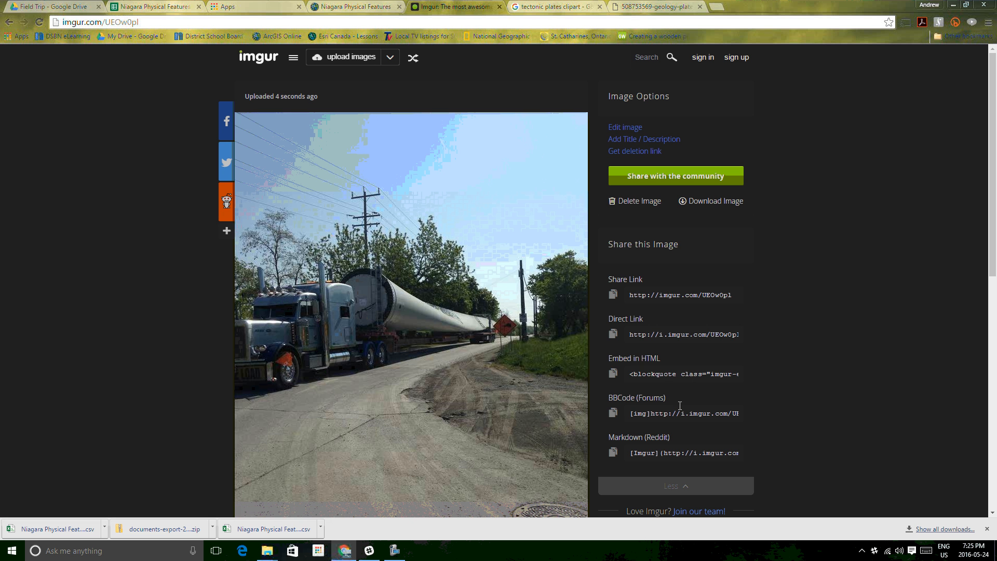
Copy the new photo's direct link into the section's main stage image URL in Map Journal Builder and proceed to the side panel content
click(658, 338)
right_click(656, 338)
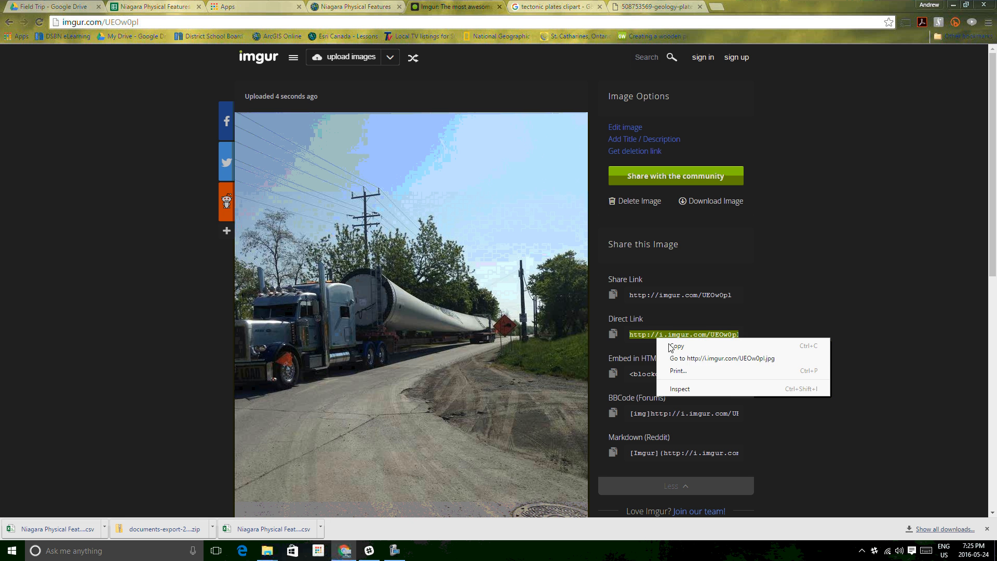
click(687, 349)
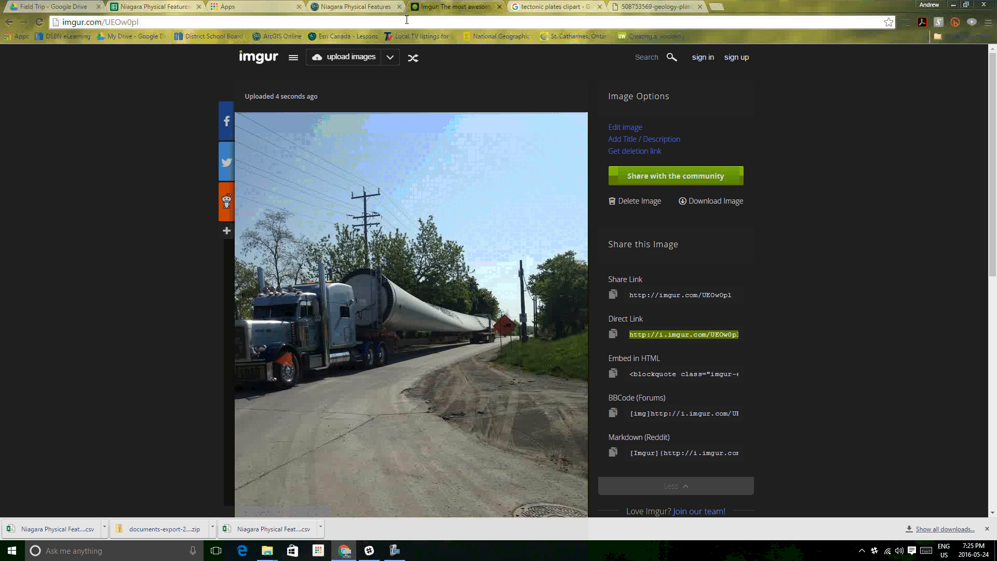
click(356, 6)
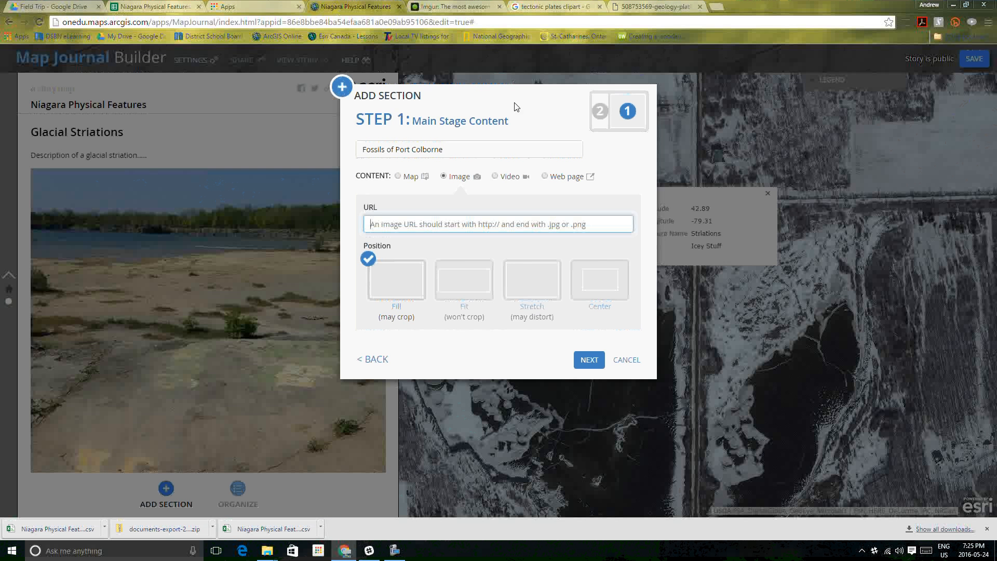
right_click(422, 227)
click(496, 296)
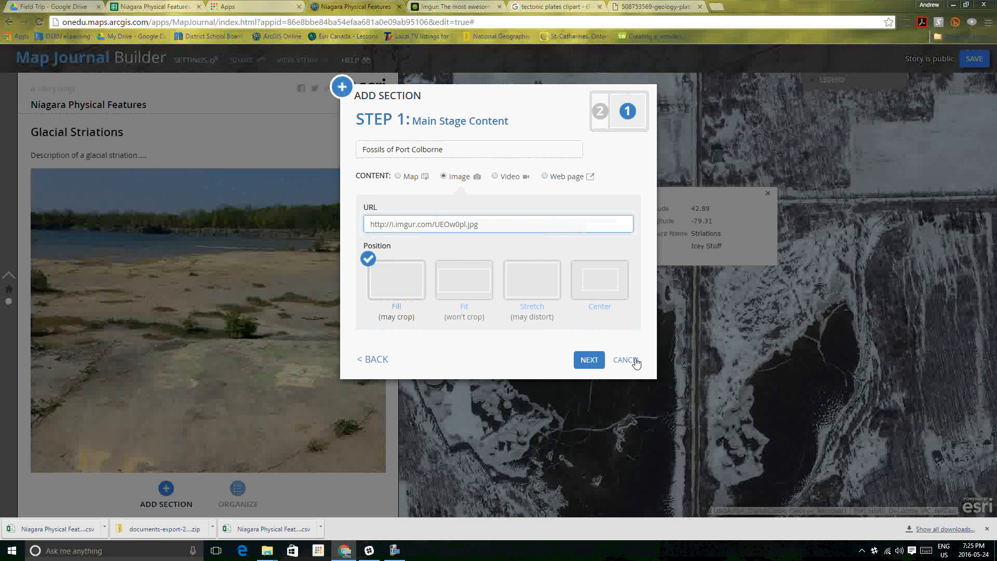
click(594, 361)
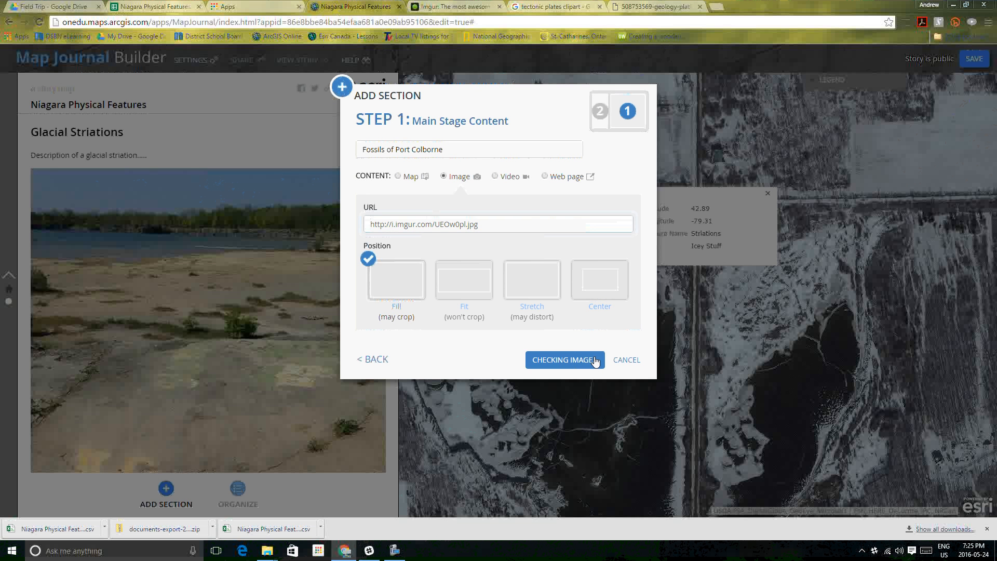
Enter "Really cool fossil name." as the side panel text and add the Fossils of Port Colborne section
click(481, 227)
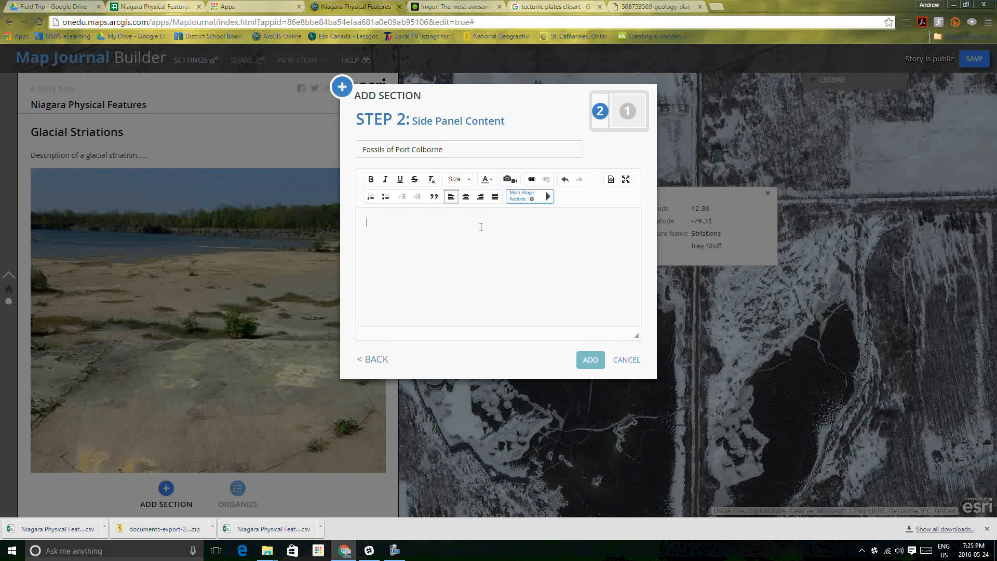
text(Really cool fossil name.)
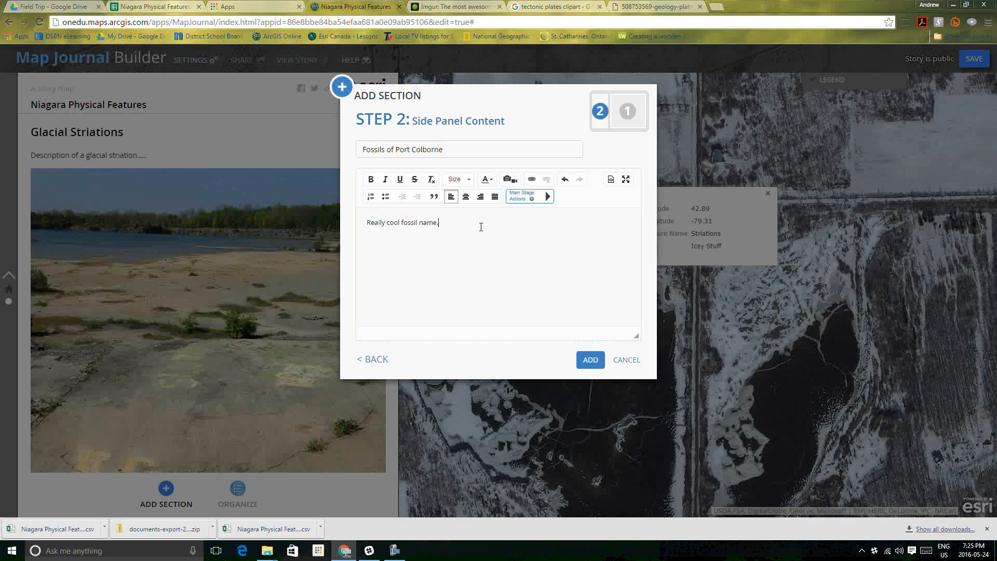
click(595, 362)
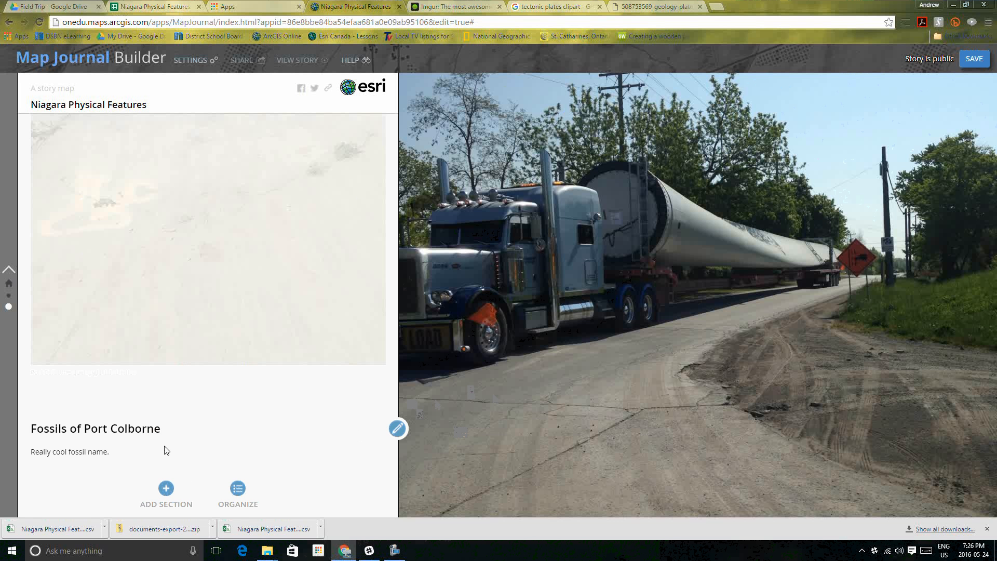
Start a new section titled "Faultline" with the Niagara Physical Features map as its main stage content
click(166, 489)
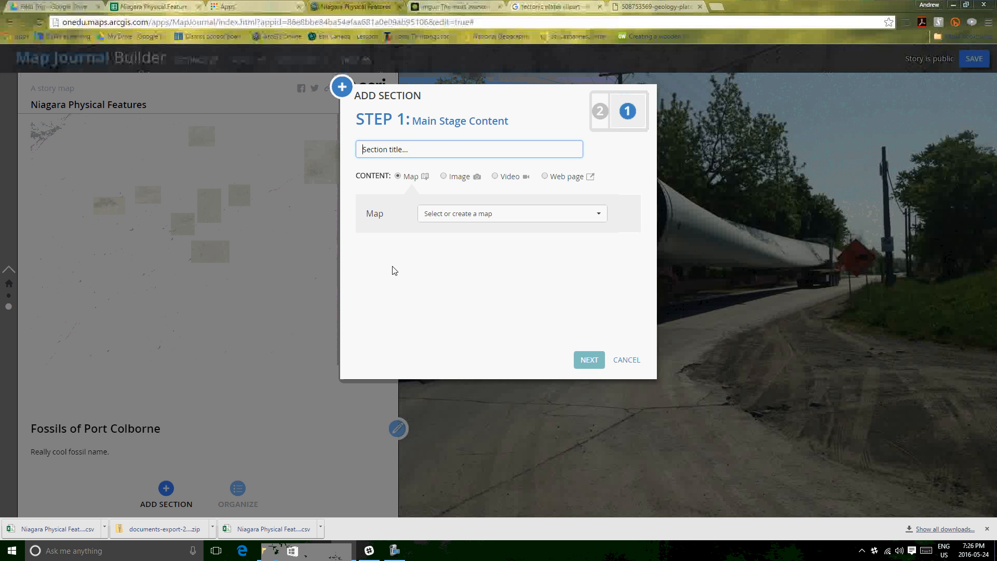
text(Faultline)
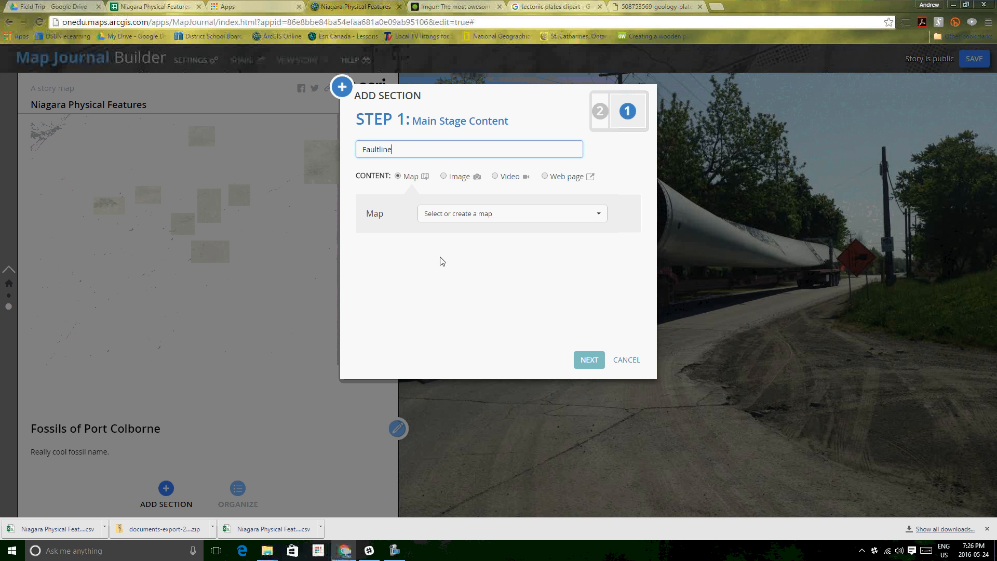
click(483, 217)
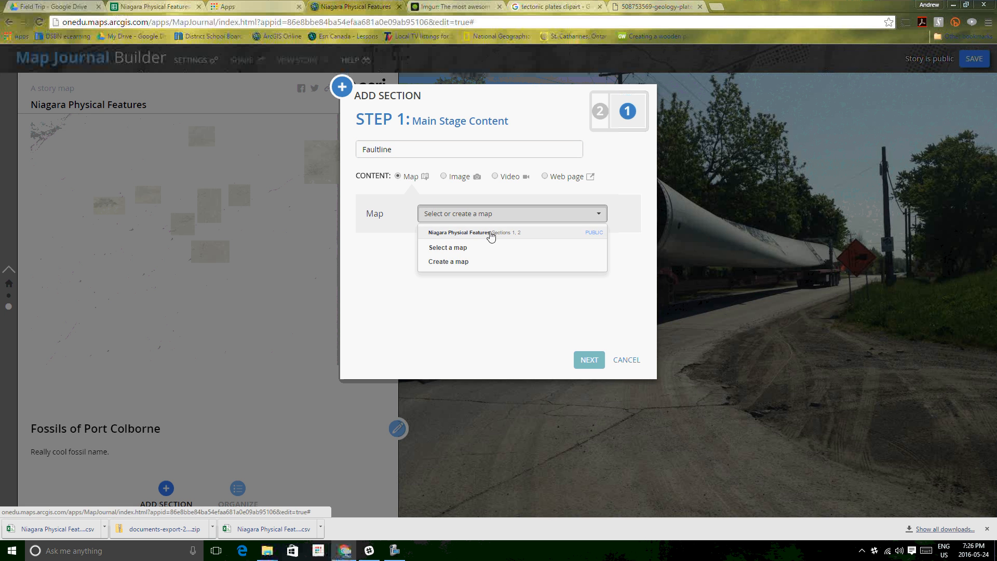
click(491, 233)
Save a custom map location for the Faultline section, zoomed out one level around the quarry ponds north of Camelot Beach
click(510, 242)
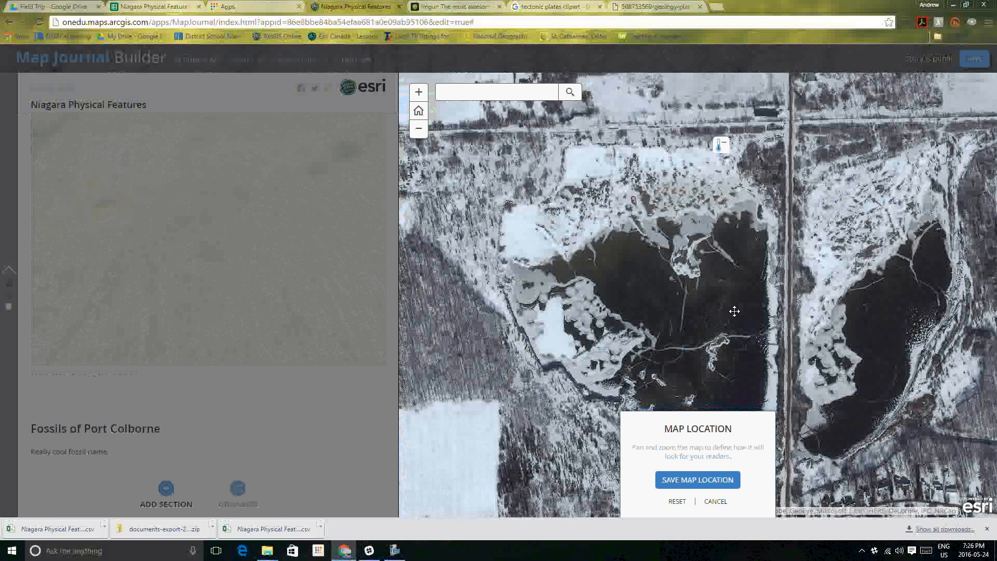
drag(735, 312, 829, 306)
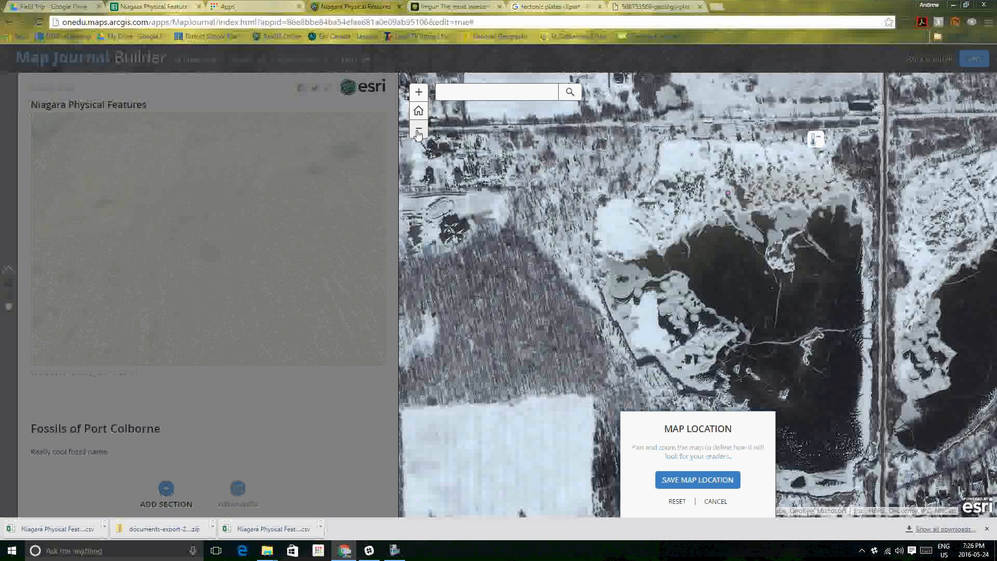
click(418, 130)
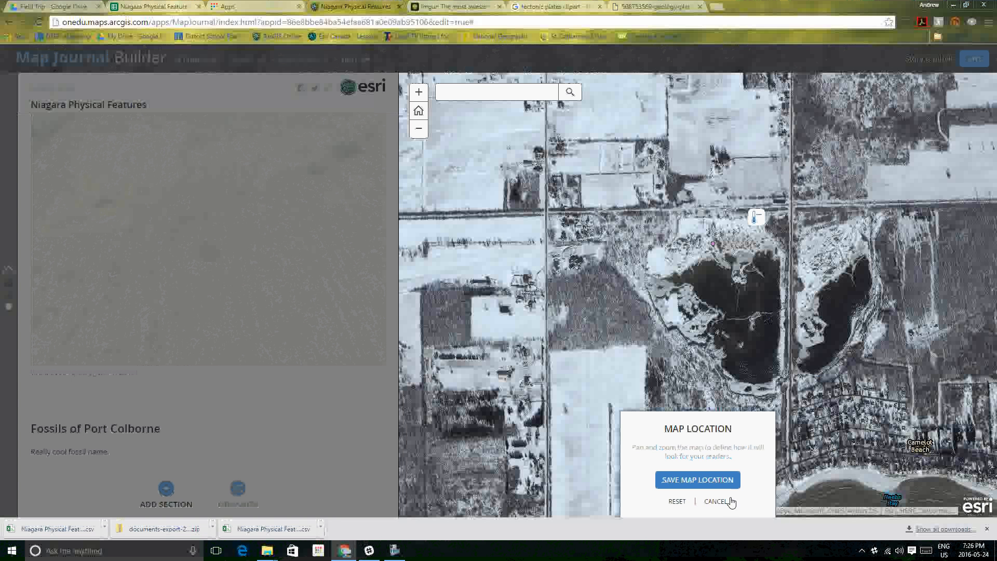
click(697, 479)
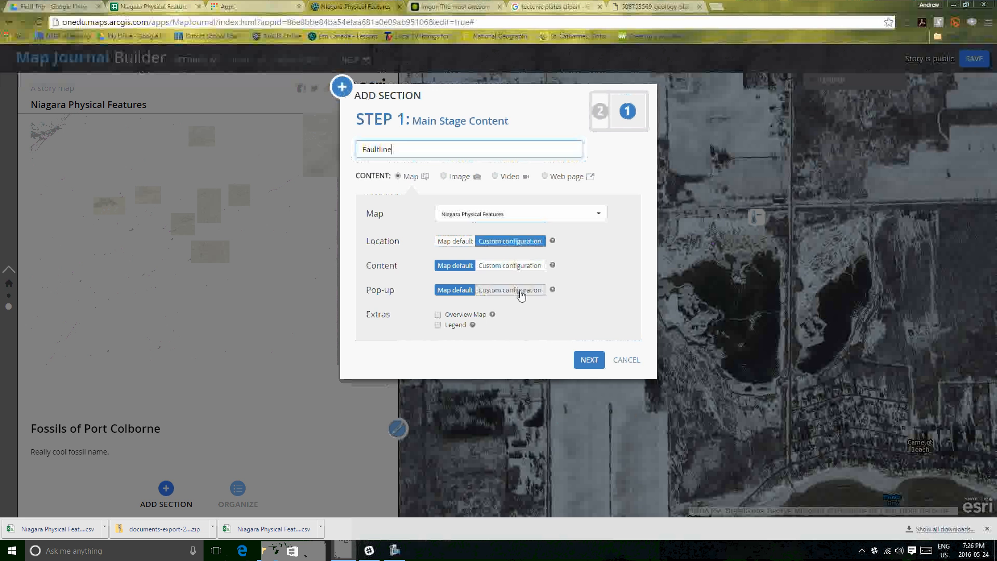
Save a custom pop-up configuration showing the Faultline feature's pop-up and proceed to the side panel content
click(522, 294)
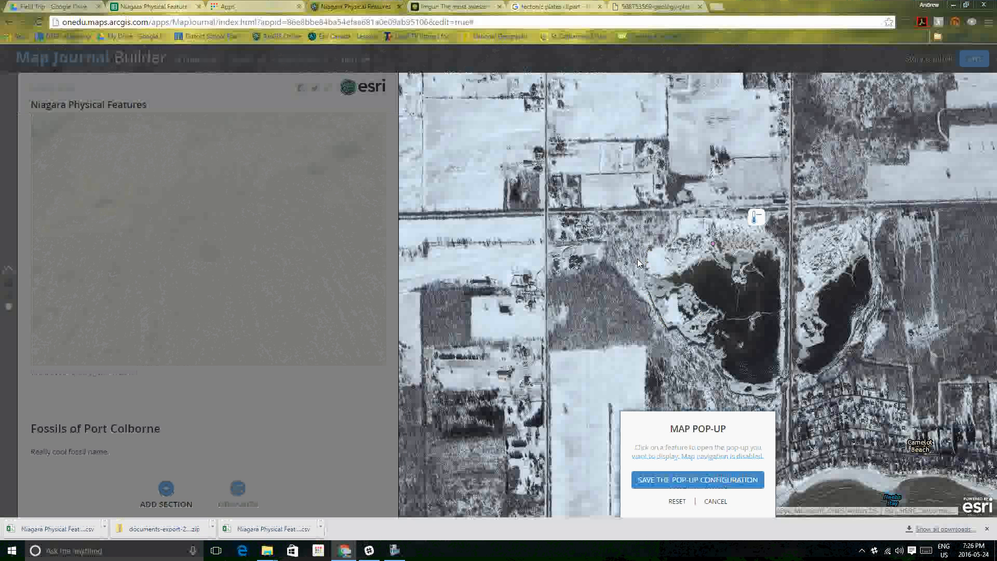
click(714, 245)
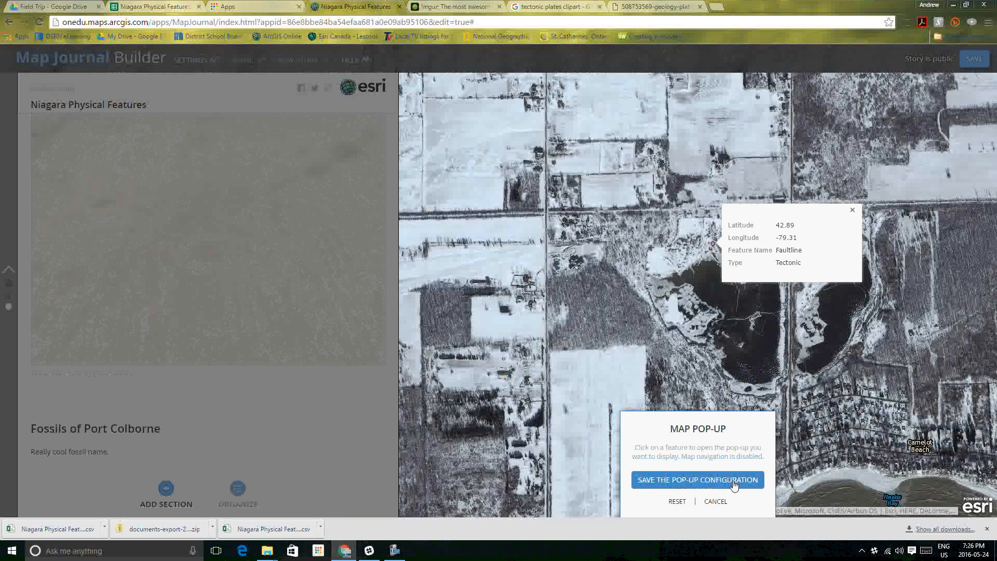
click(698, 480)
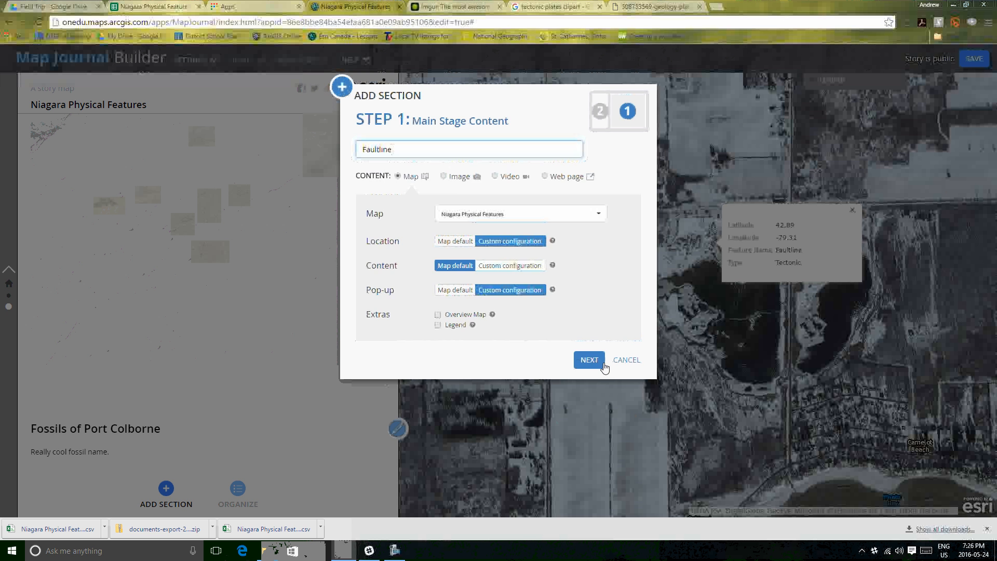
click(597, 362)
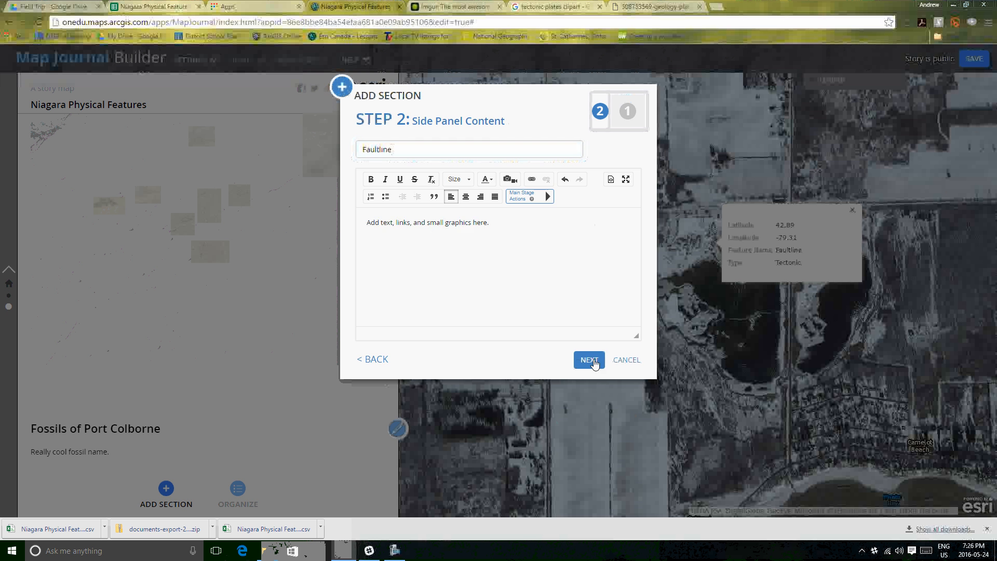
Enter "hgkjg gjhgkghkhg" as the Faultline side panel text and start inserting an image below it
click(415, 233)
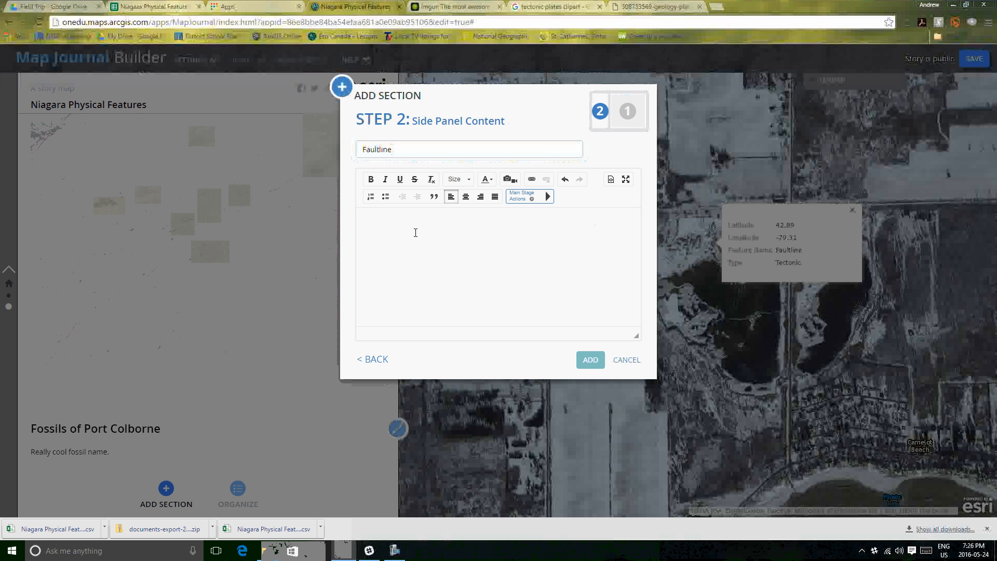
text(hgkjg gjhgkghkhg)
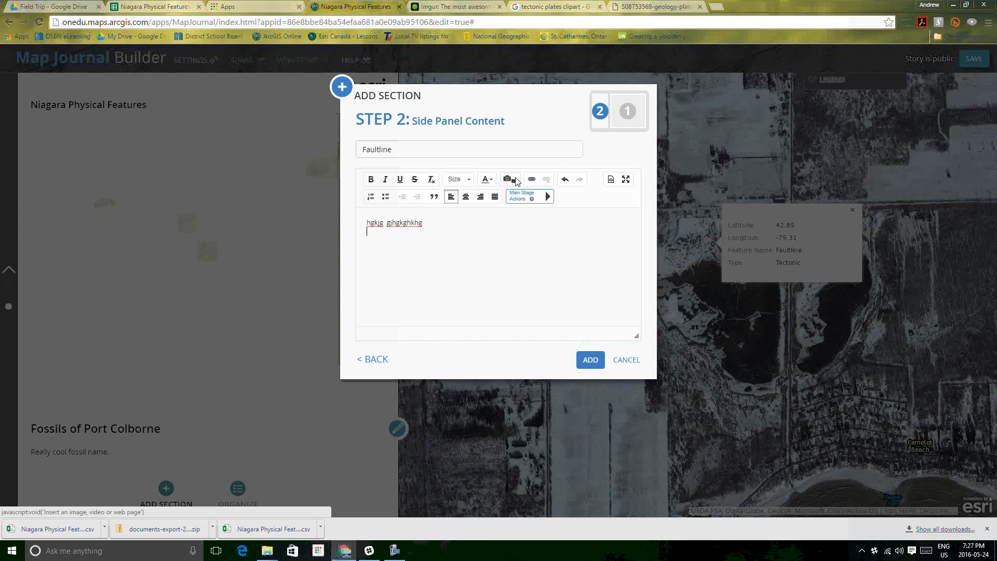
click(517, 181)
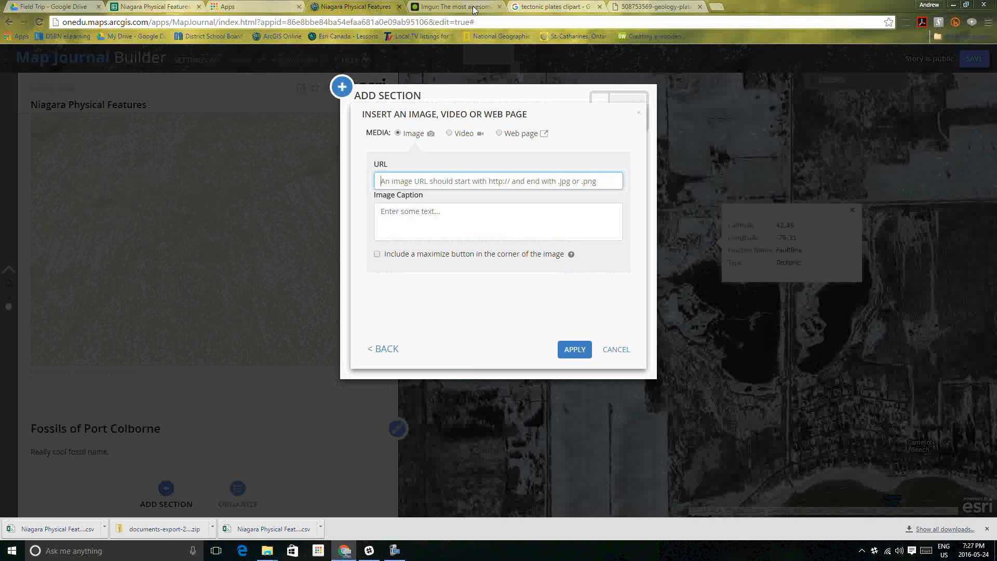
Switch to Imgur and upload the photo IMG_1032 from the documents-export-2016-05-24 folder
click(454, 6)
click(347, 57)
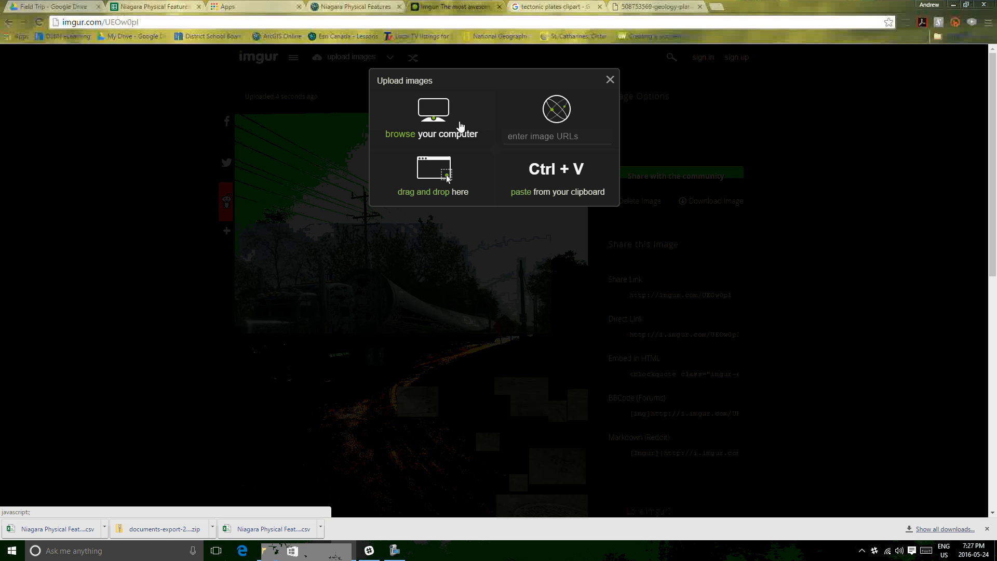
click(436, 127)
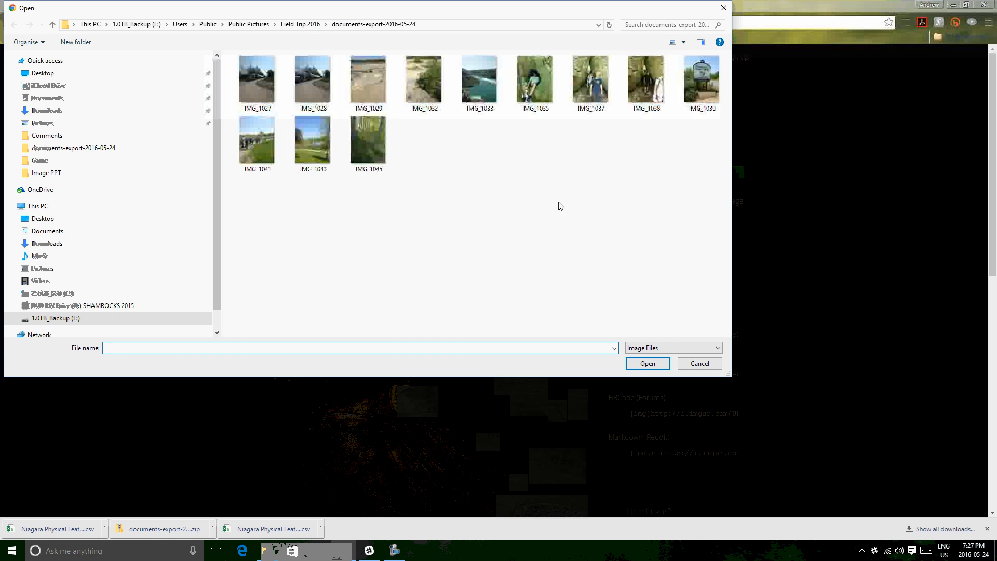
click(407, 85)
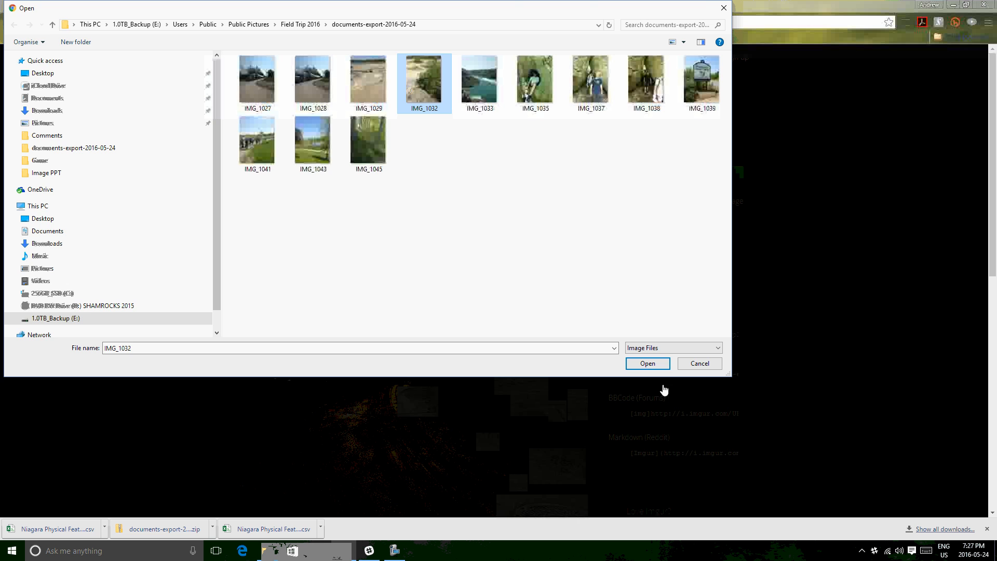
click(647, 364)
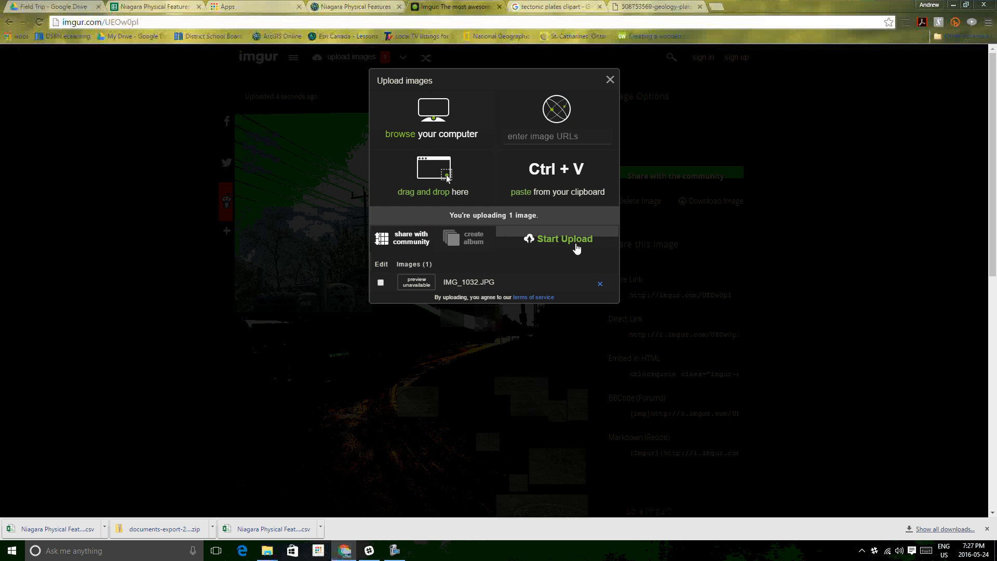
click(575, 246)
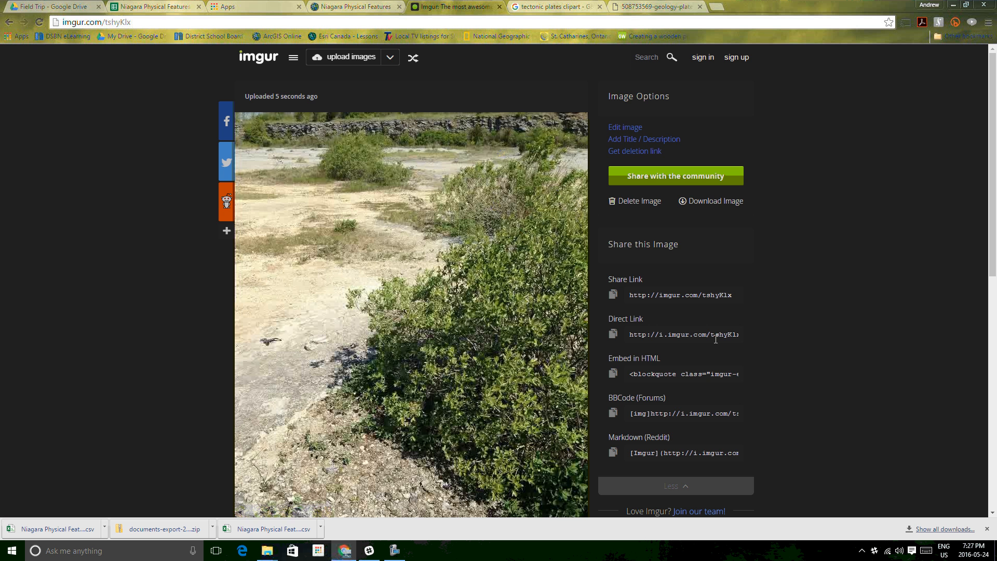
Open the uploaded quarry photo's direct link in its own page and copy the image address
click(697, 340)
right_click(696, 338)
click(727, 359)
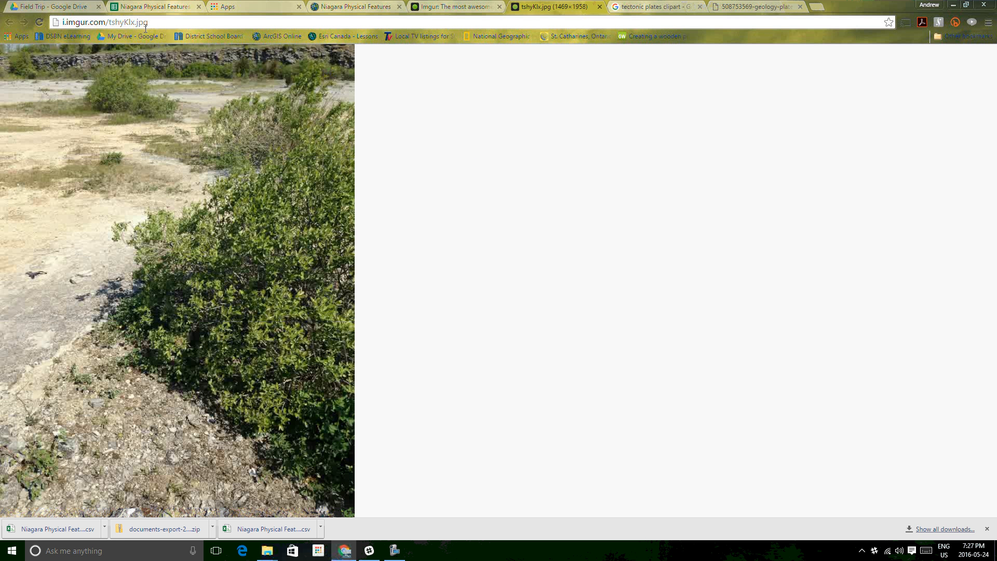
right_click(97, 22)
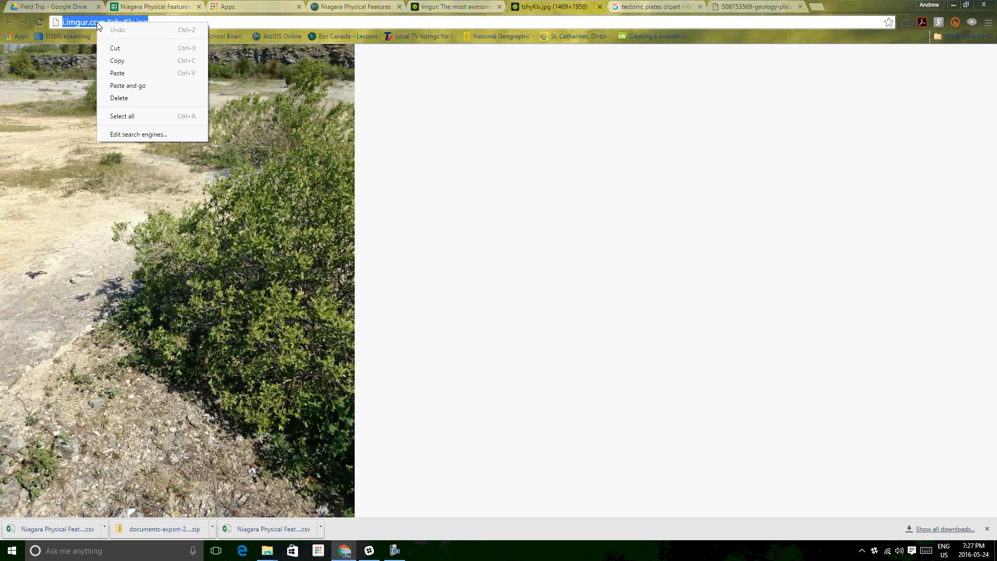
click(136, 60)
Back in Map Journal Builder, insert the image from the copied URL into the side panel and add the Faultline section
click(358, 7)
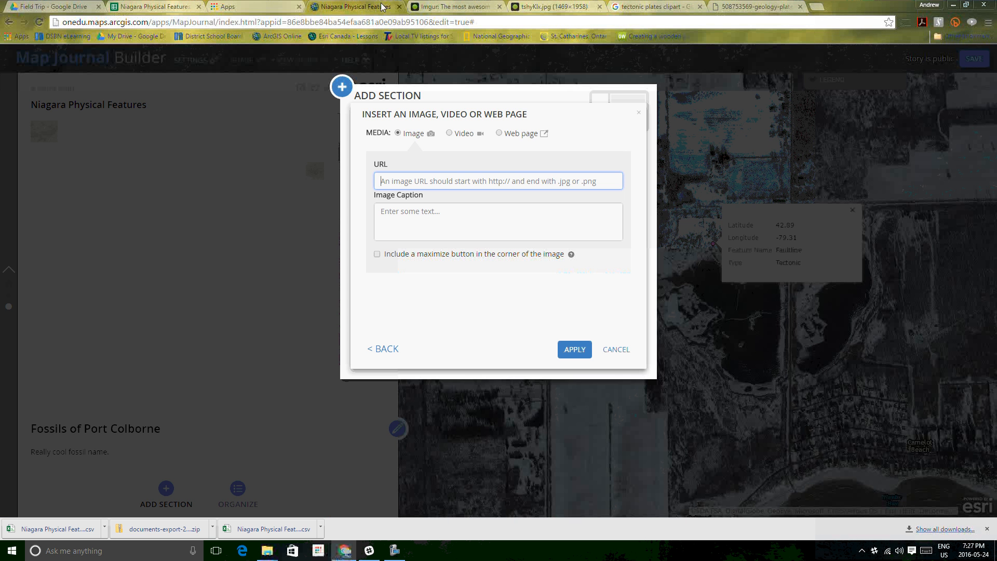
right_click(462, 186)
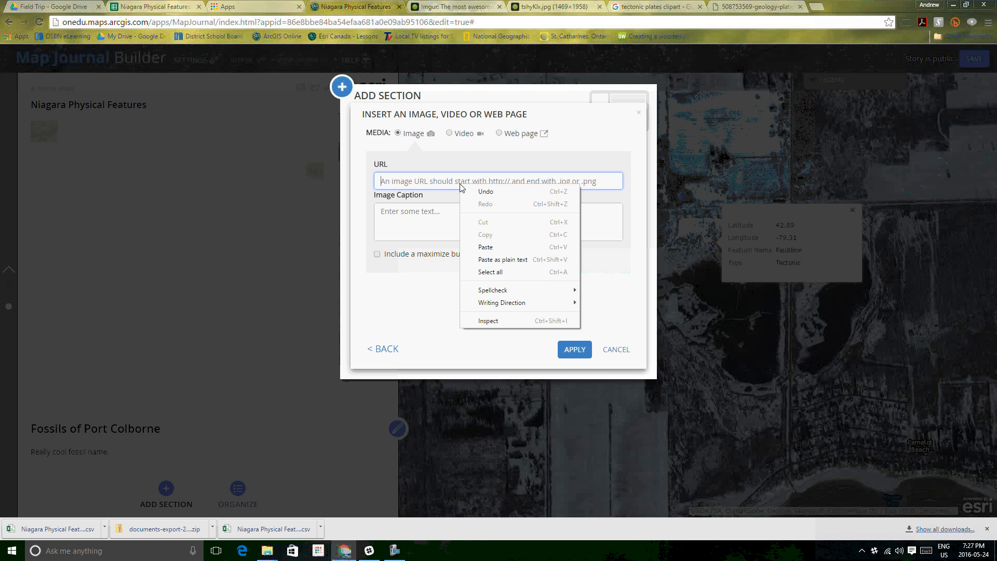
click(501, 249)
click(571, 350)
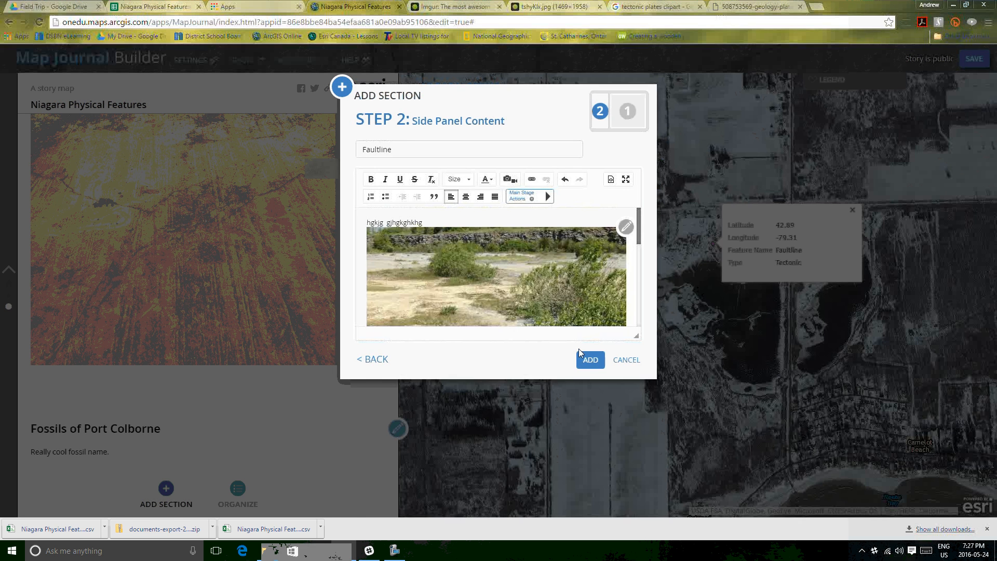
click(579, 351)
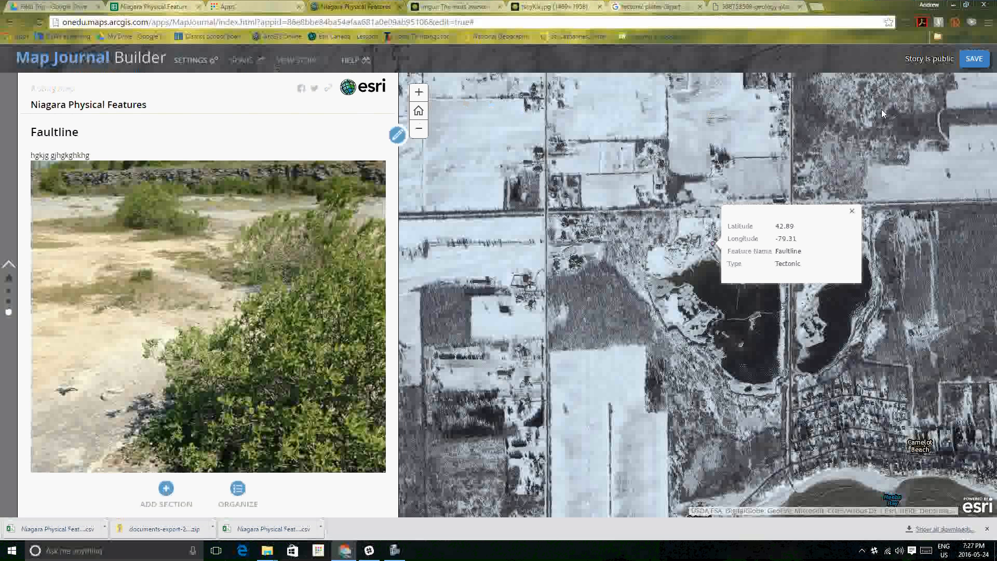
Save the story and copy its short public share link
click(974, 59)
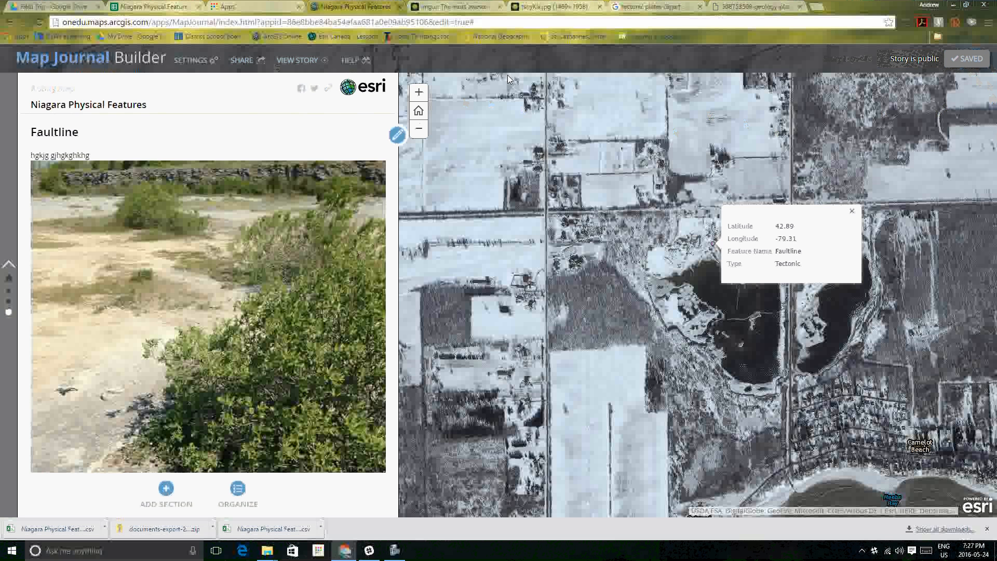
click(253, 61)
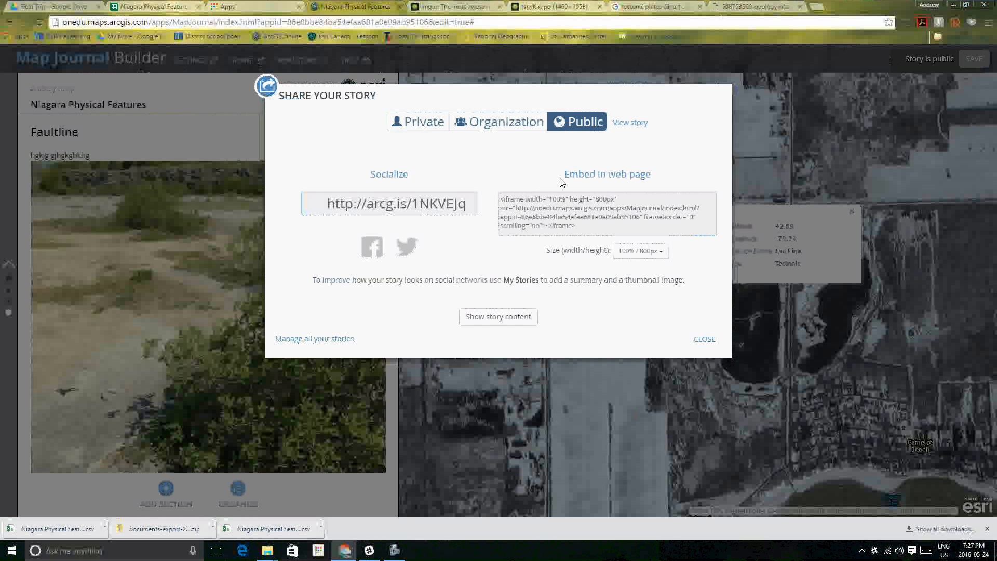
click(378, 205)
right_click(377, 204)
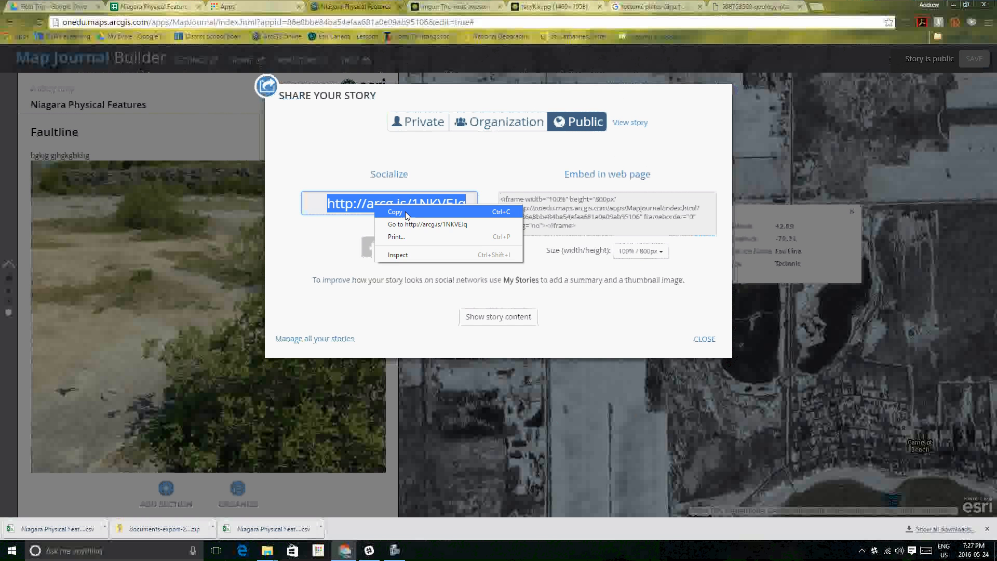
click(405, 211)
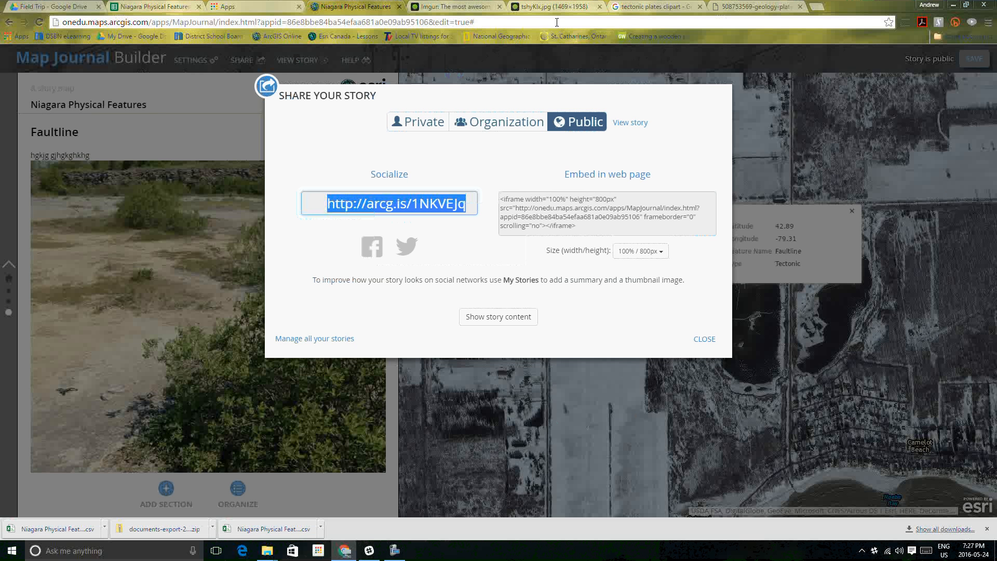
Switch to the DSBN eLearning site and log in with the account username and password
click(666, 9)
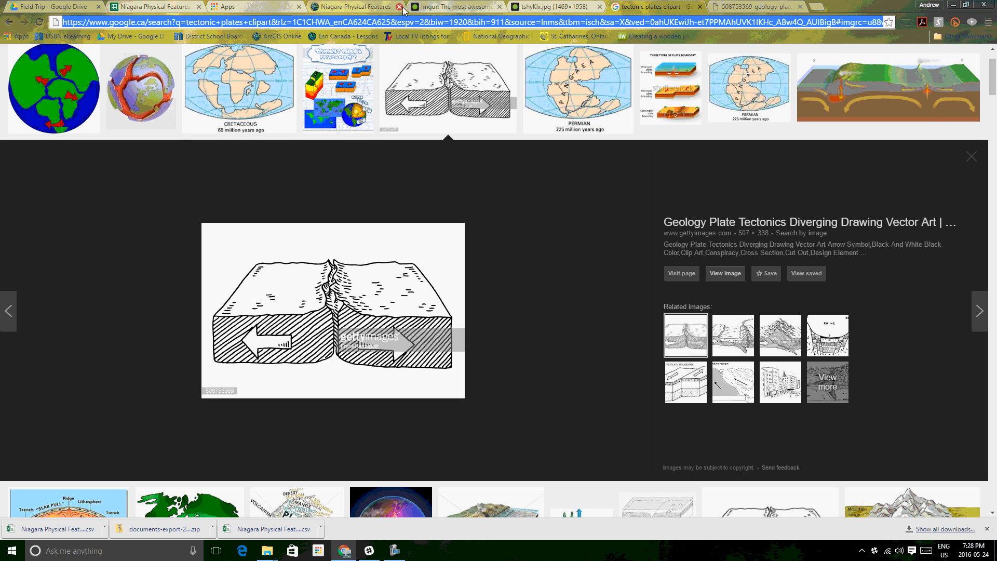
click(71, 37)
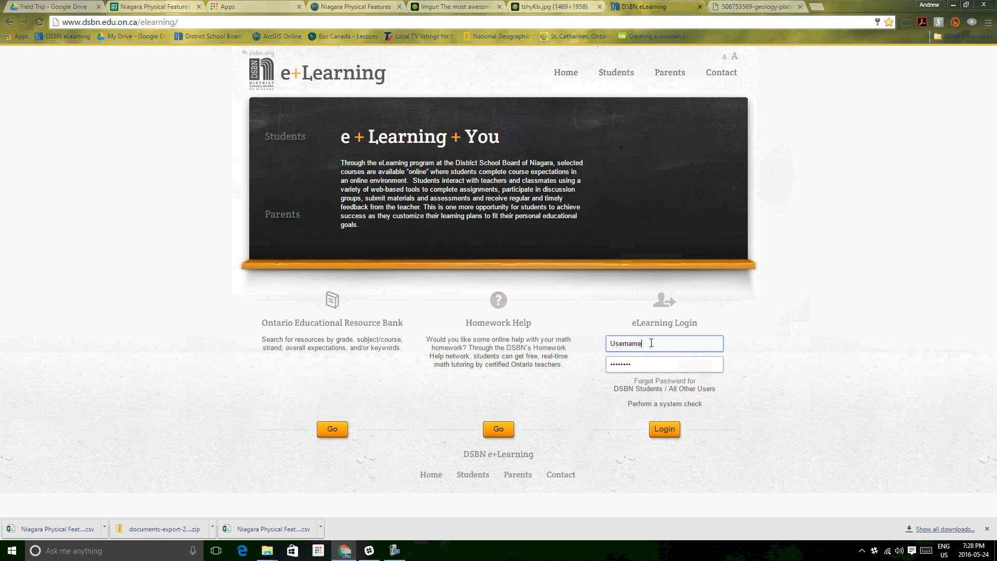
click(717, 344)
click(647, 359)
click(664, 429)
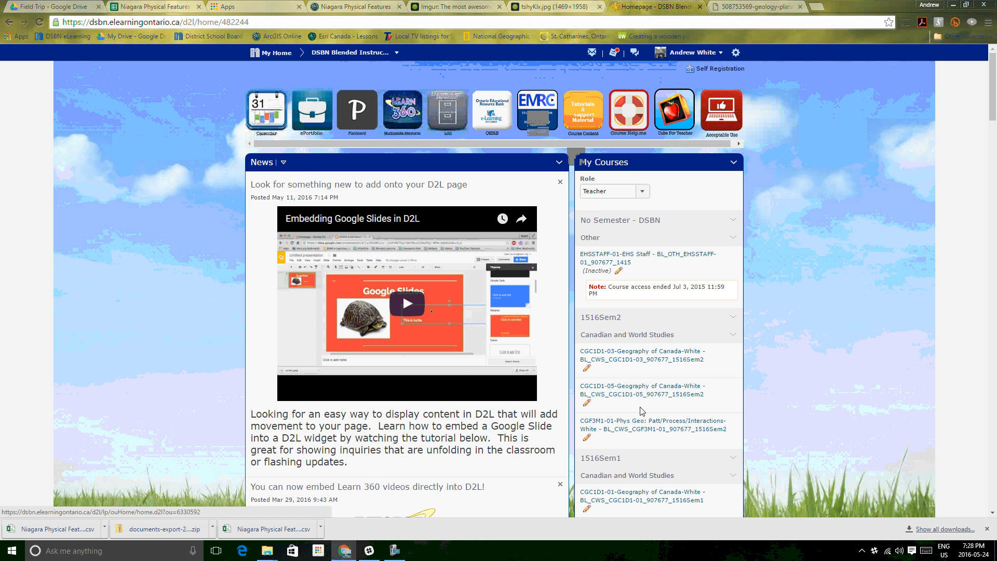
Open the classlist of the CGF3M1-01 Phys Geo course in the current semester
click(638, 428)
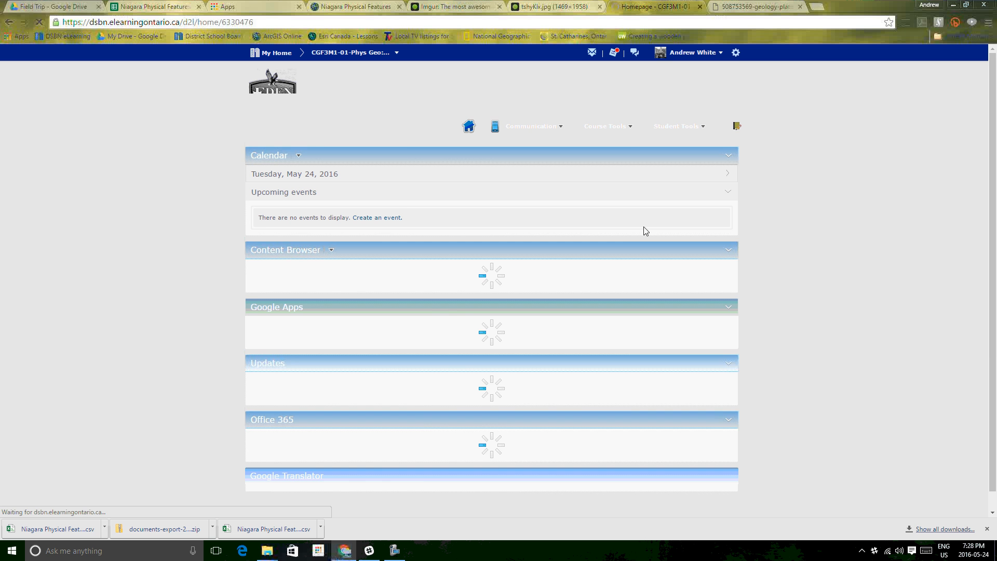
click(491, 125)
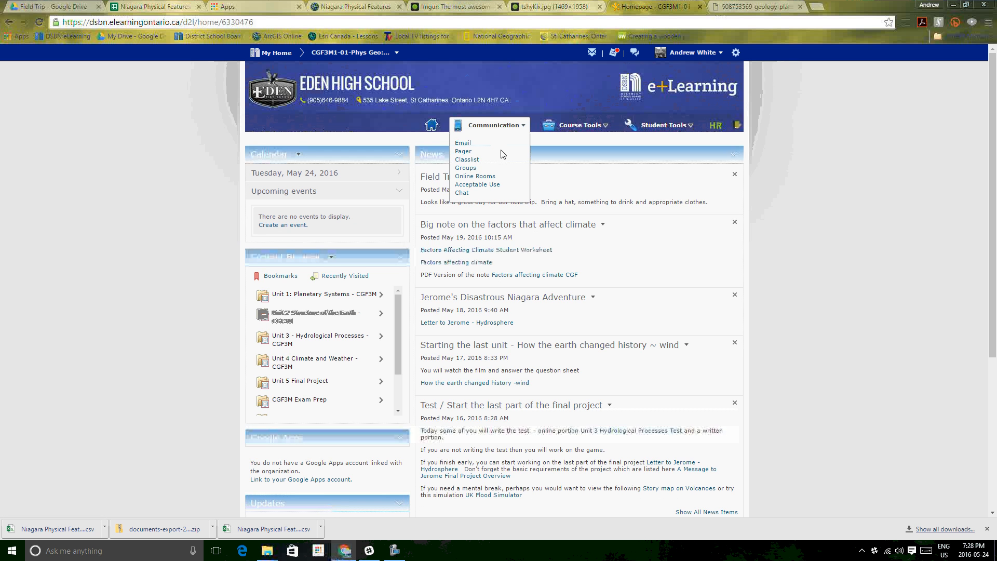
click(469, 160)
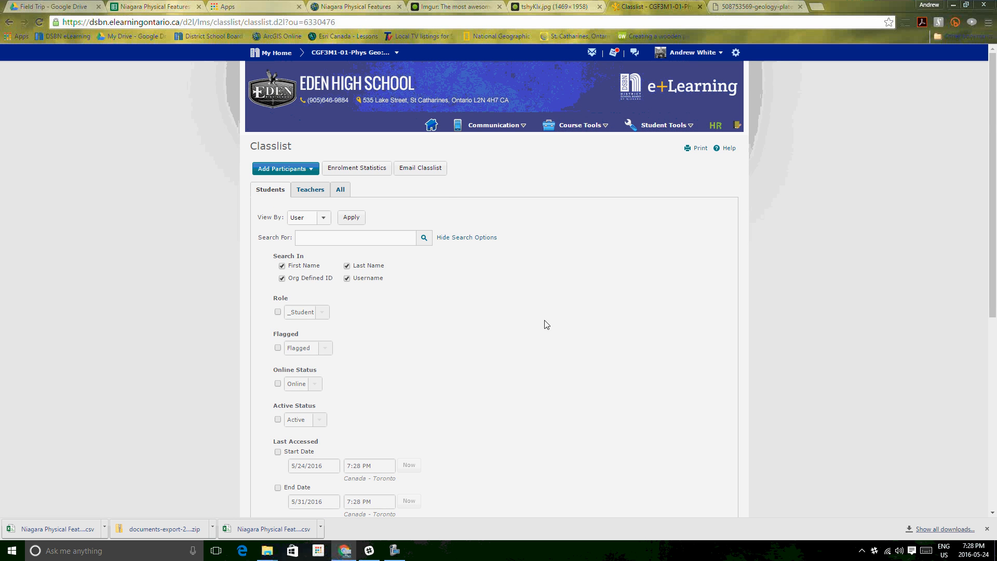
Impersonate the first student in the classlist and confirm the session switch
scroll(431, 312, down, 6)
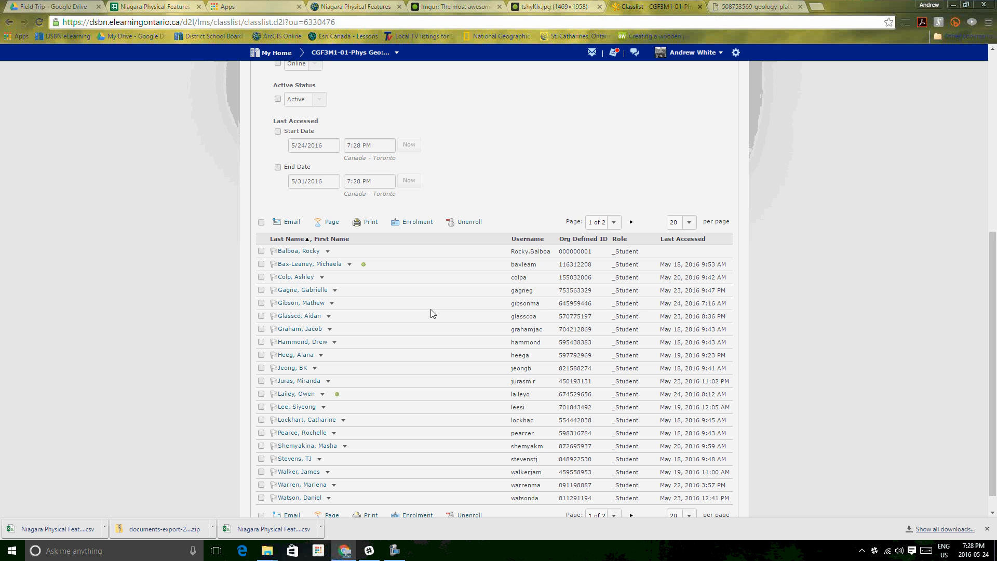
scroll(432, 314, down, 1)
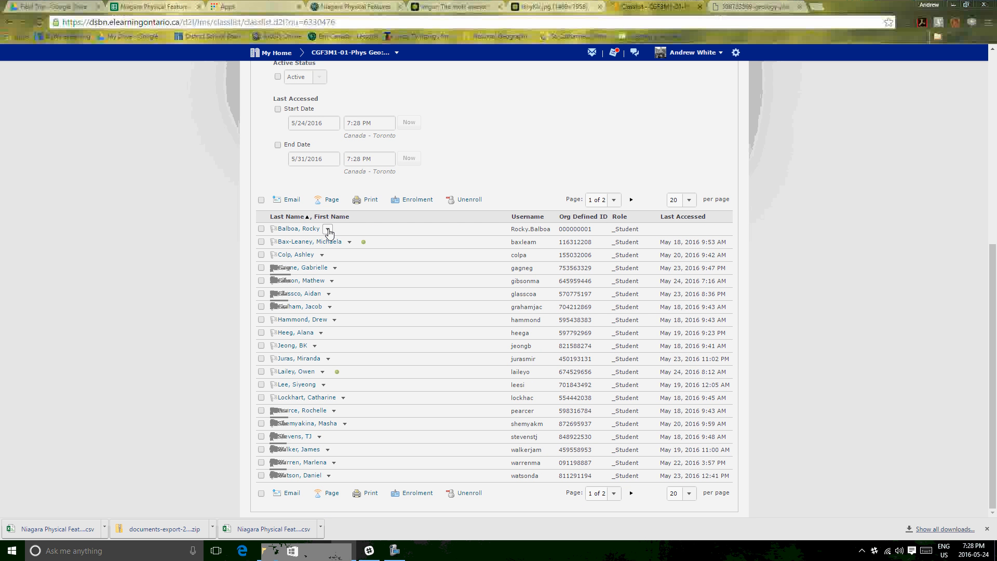
click(327, 229)
click(366, 146)
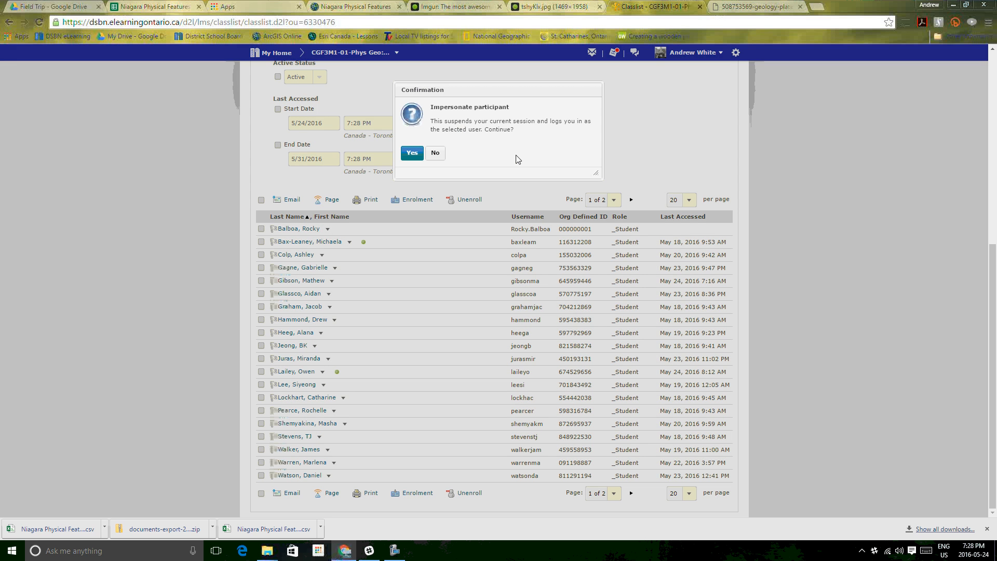
click(412, 154)
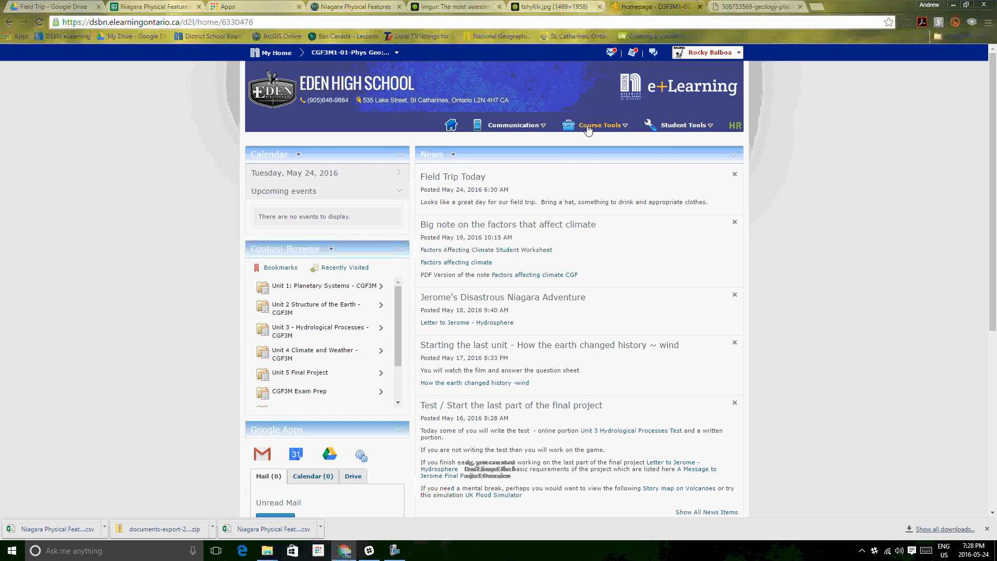
Open the dropbox folder "Final Project: GPS/GIS map of Niagara's Features" and paste the copied story link into the submission comments
click(584, 126)
click(578, 160)
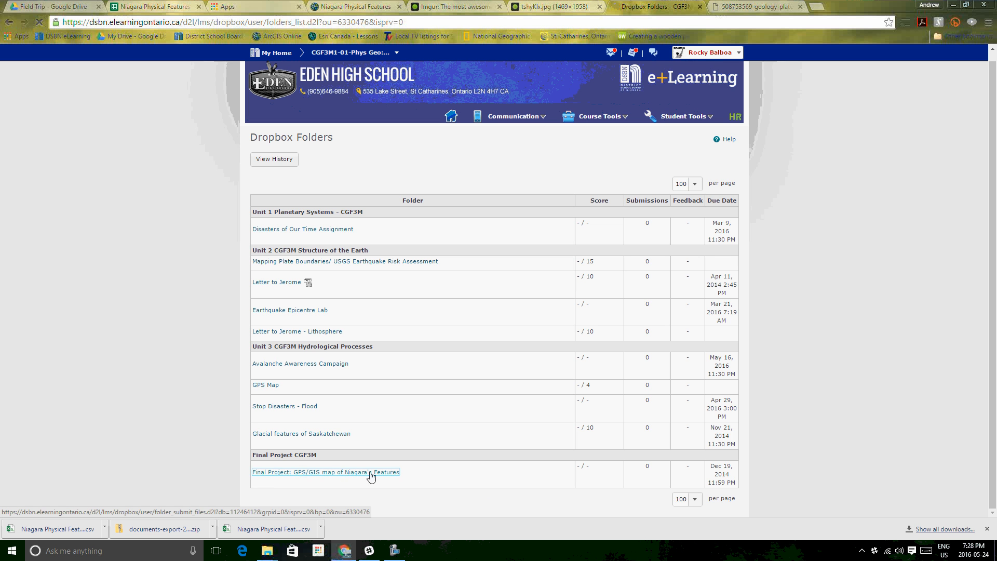
click(368, 474)
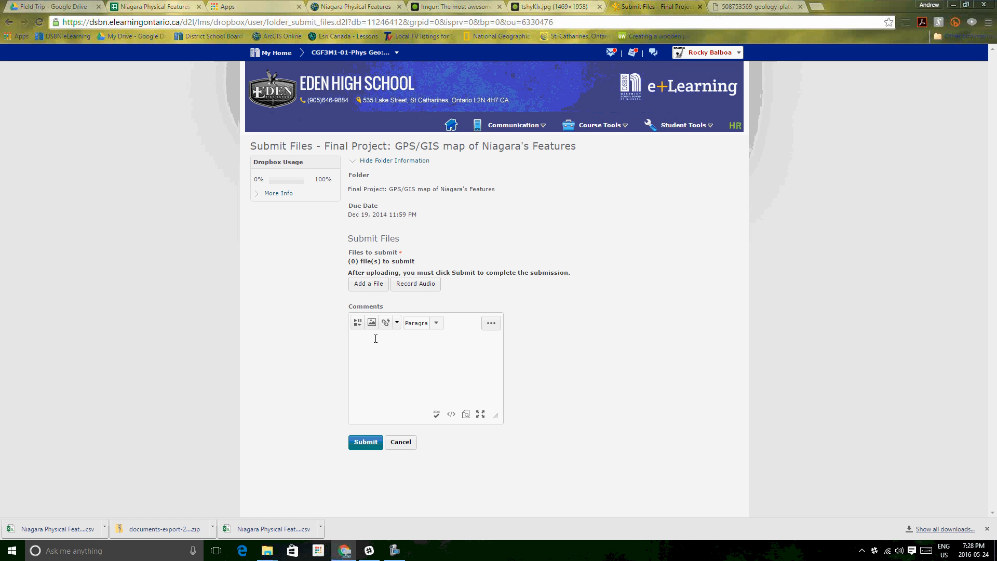
right_click(375, 337)
click(401, 401)
Attach the photo IMG_1035 from the computer to the final project submission and submit it
click(380, 286)
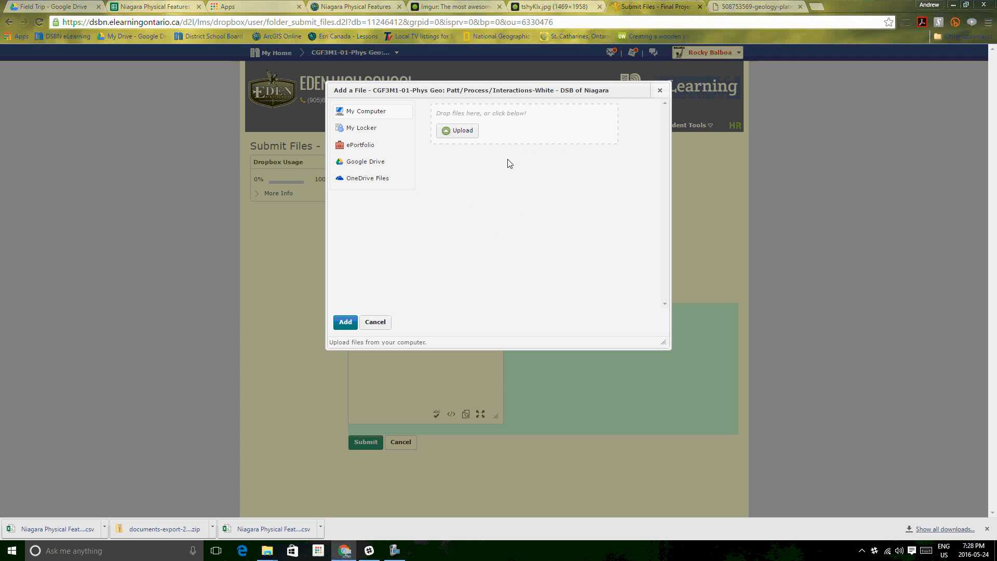
click(466, 133)
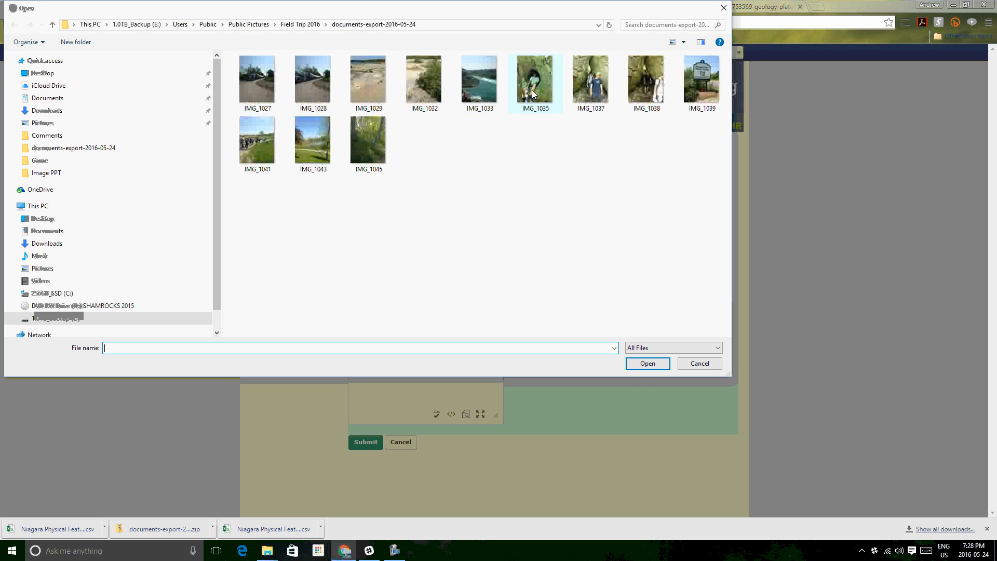
click(532, 93)
click(647, 364)
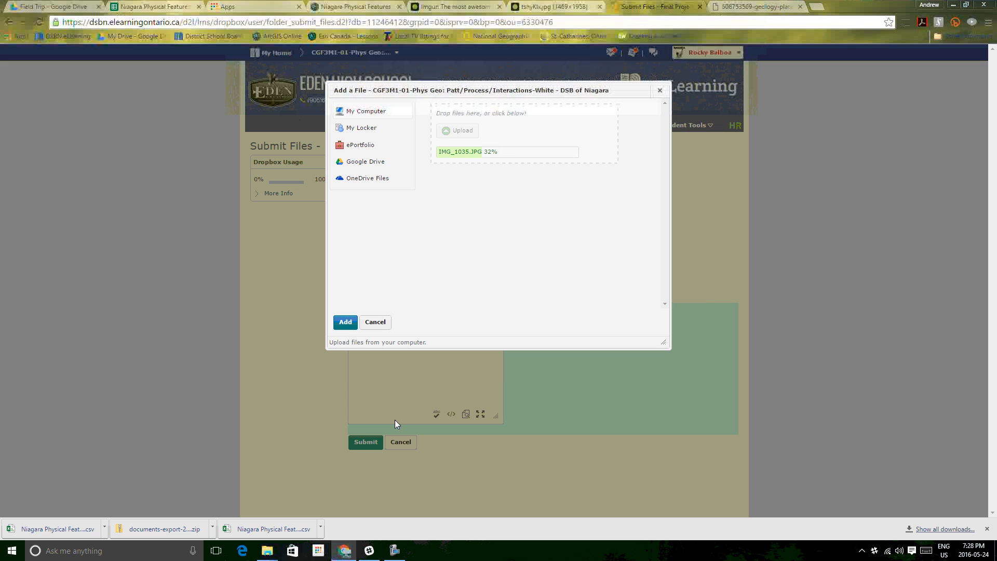
click(346, 322)
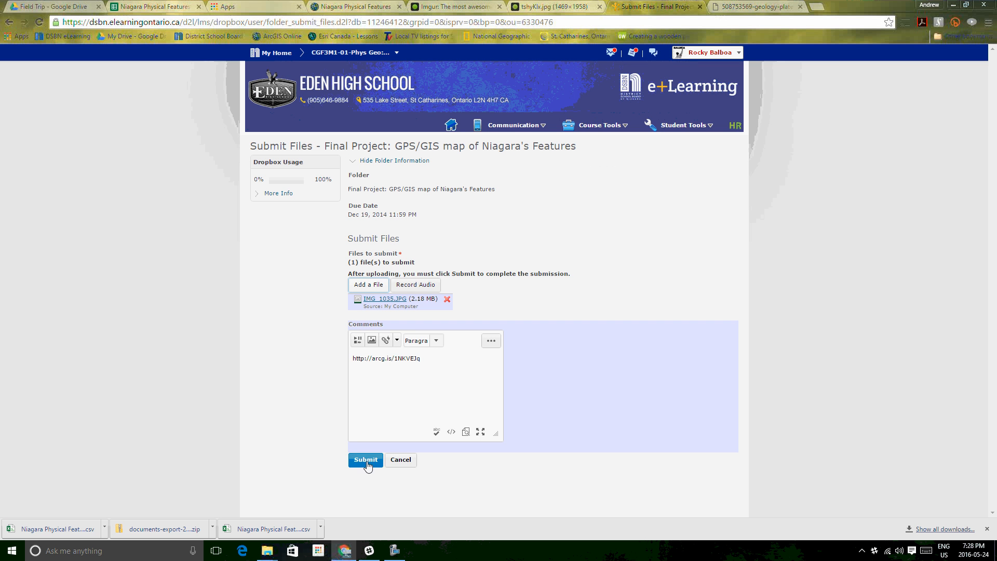
click(366, 461)
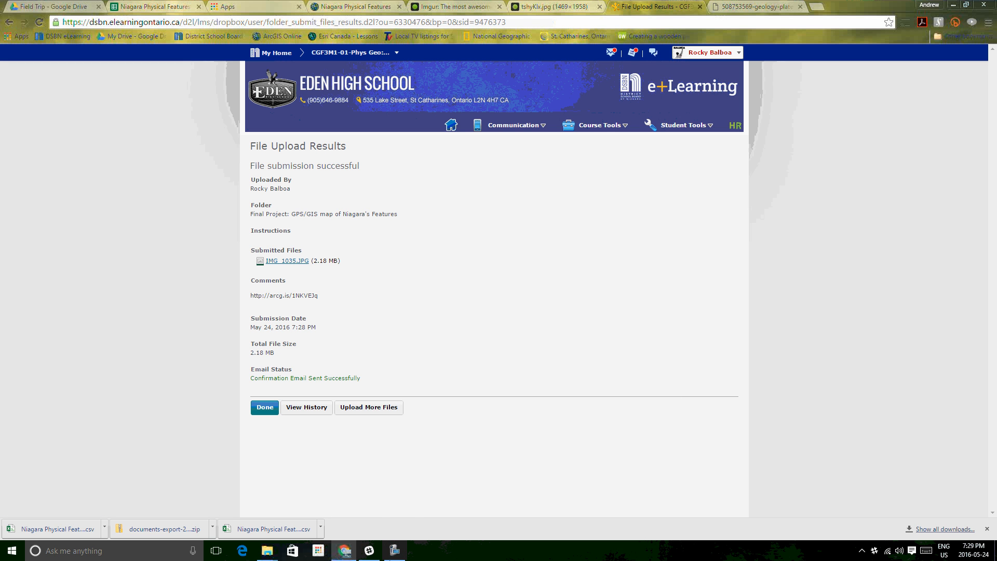
click(421, 498)
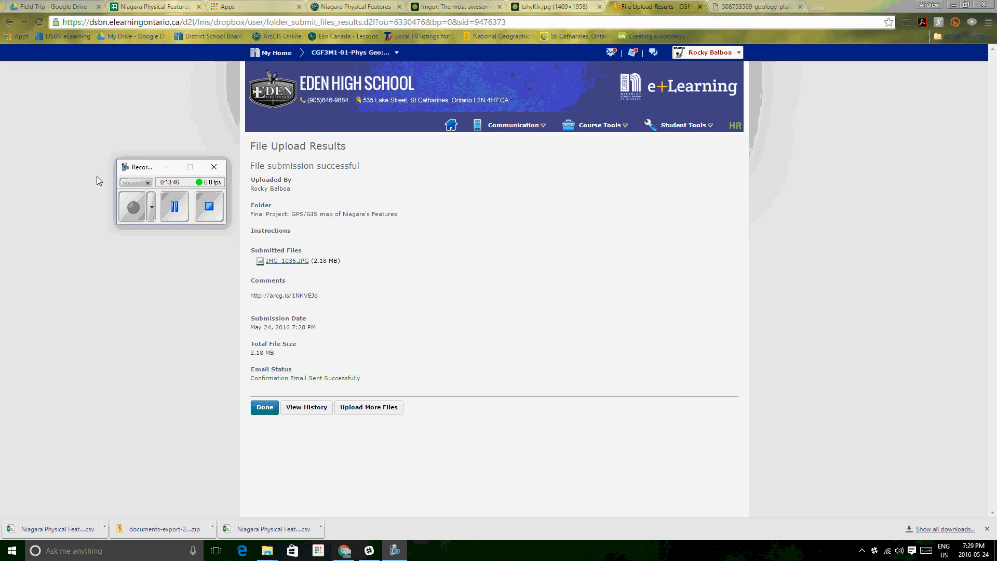